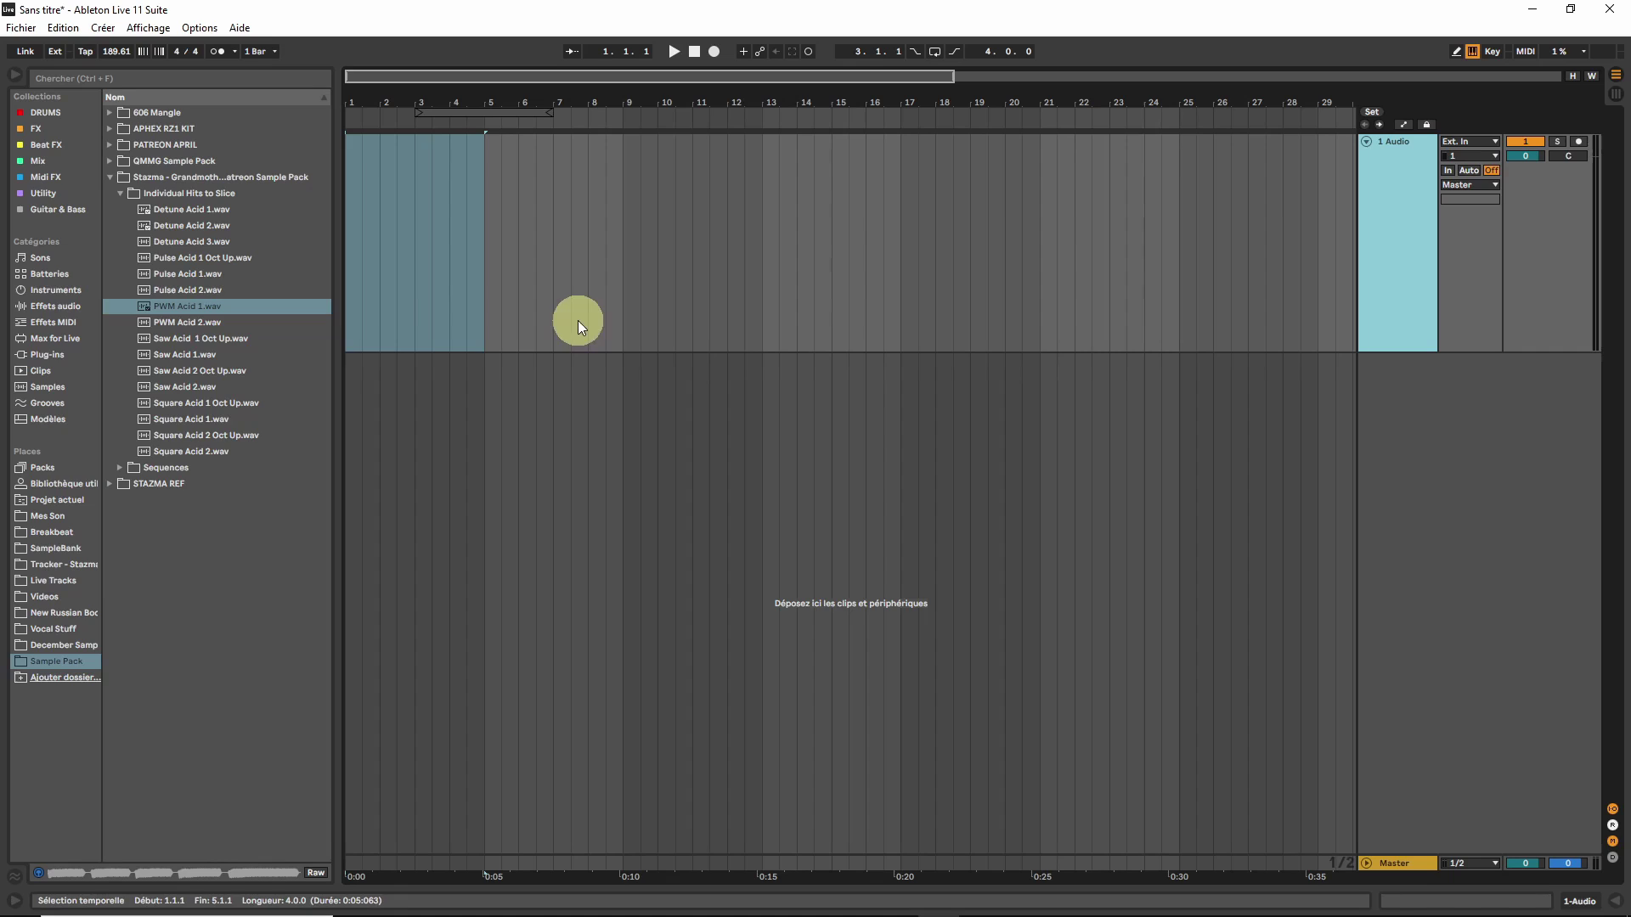
- Preview Detune Acid 2.wav and Pulse Acid 1.wav, and place Pulse Acid 1.wav at bar 1 of the audio track
{"action": "left_click", "coordinate": [175, 220]}
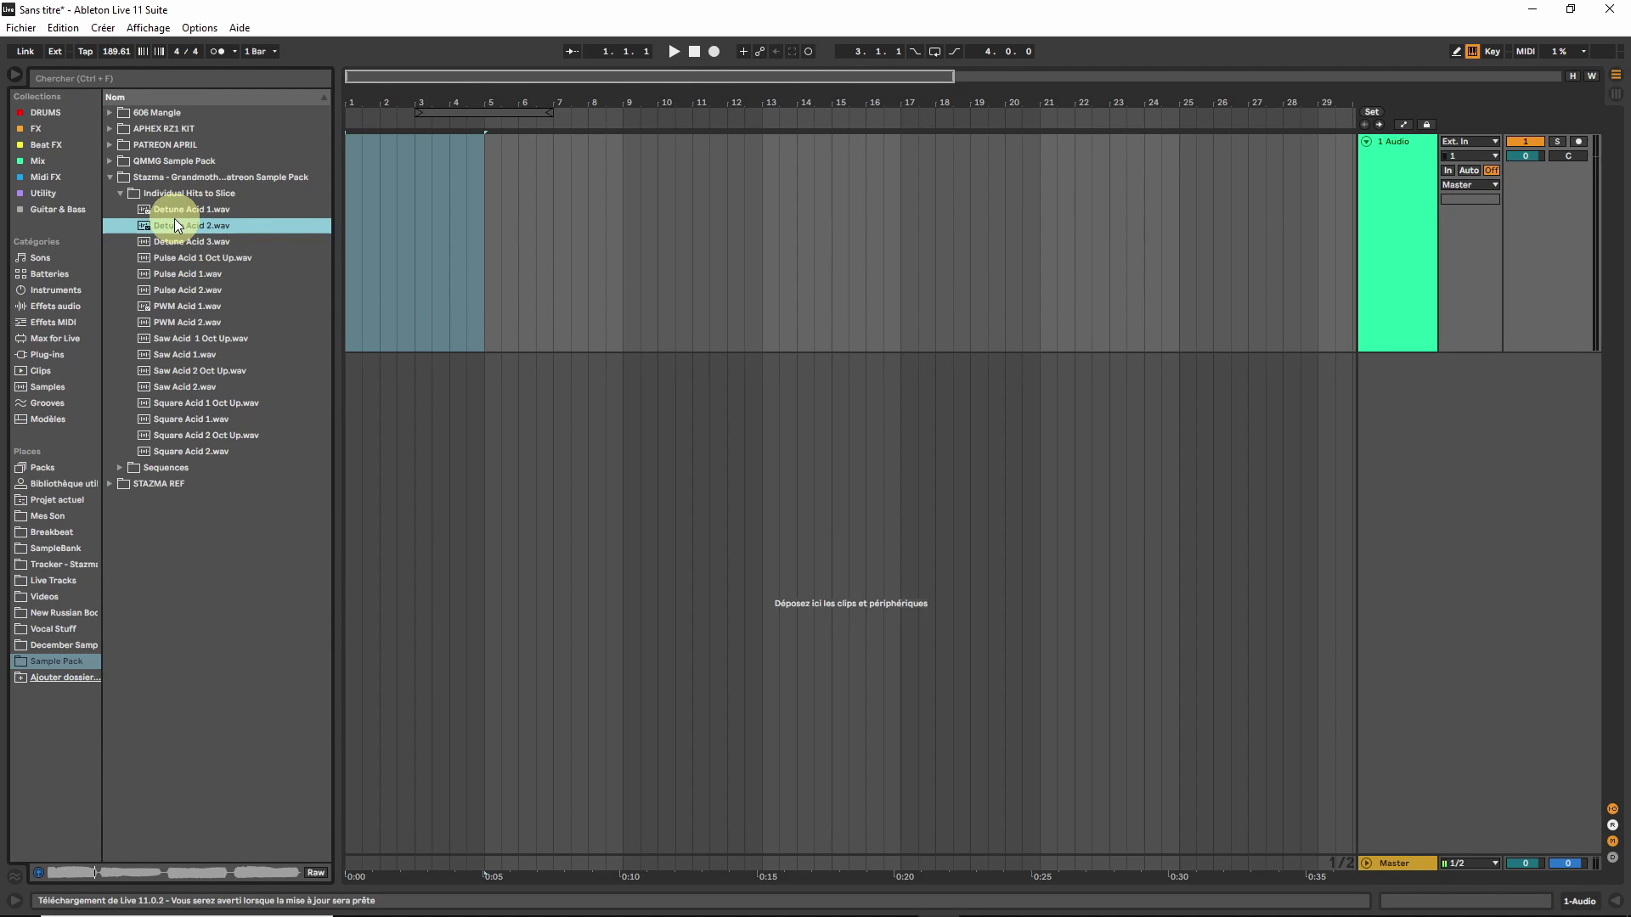
{"action": "left_click", "coordinate": [180, 275]}
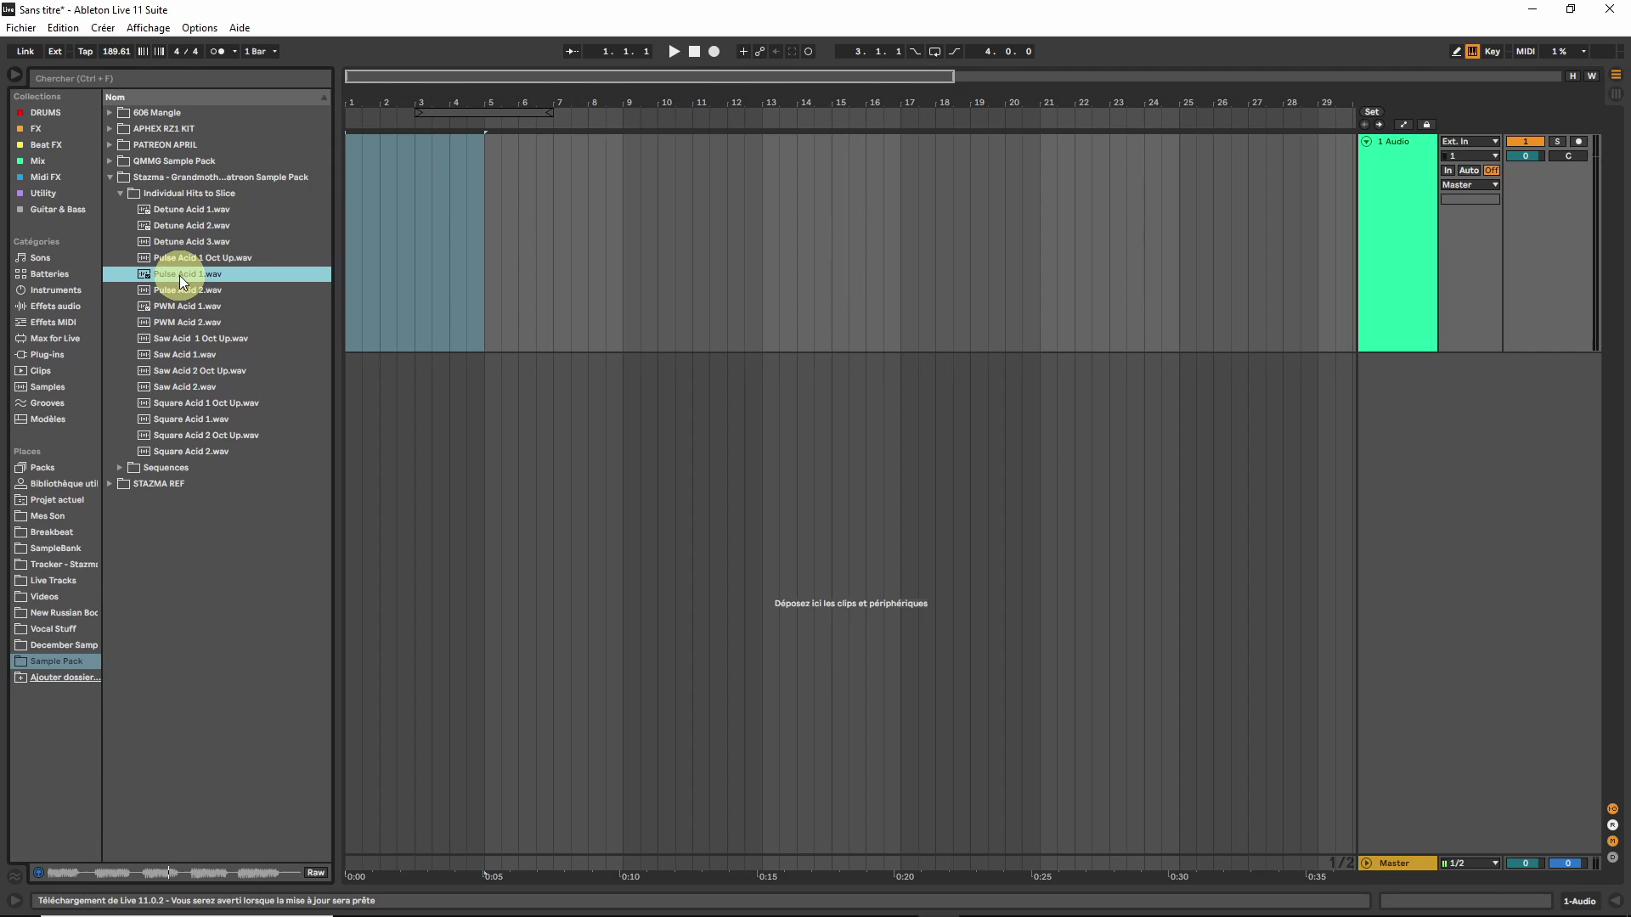
{"action": "left_click_drag", "start_coordinate": [180, 275], "coordinate": [350, 227]}
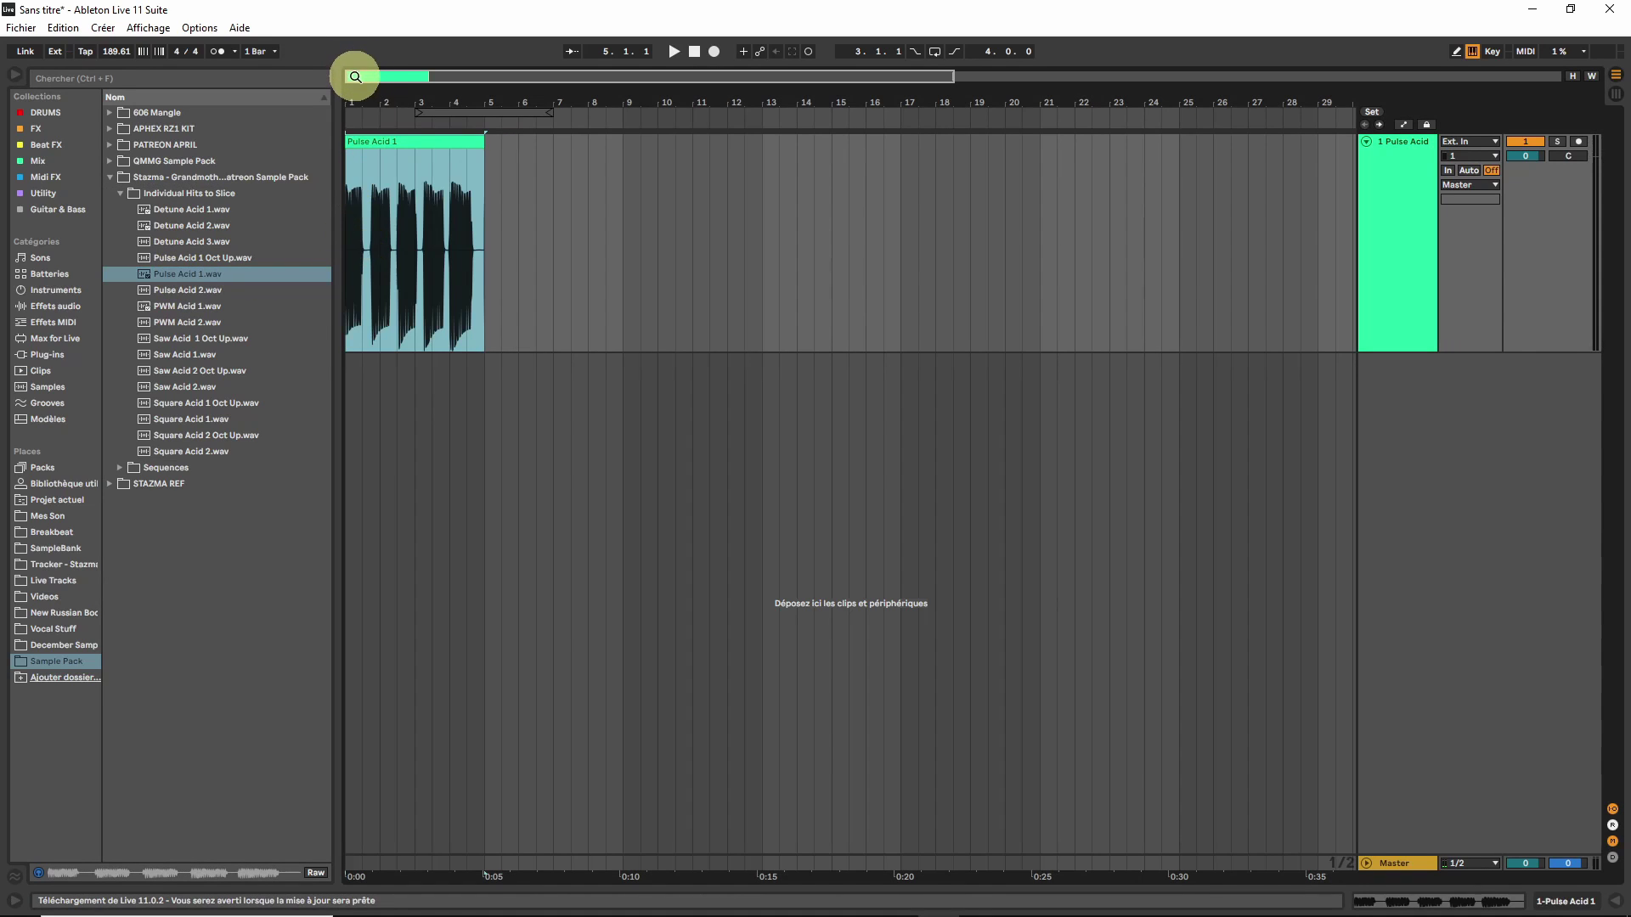
- Open the Pulse Acid 1 clip's properties and turn off Warp
{"action": "left_click_drag", "start_coordinate": [355, 77], "coordinate": [355, 76]}
{"action": "double_click", "coordinate": [418, 140]}
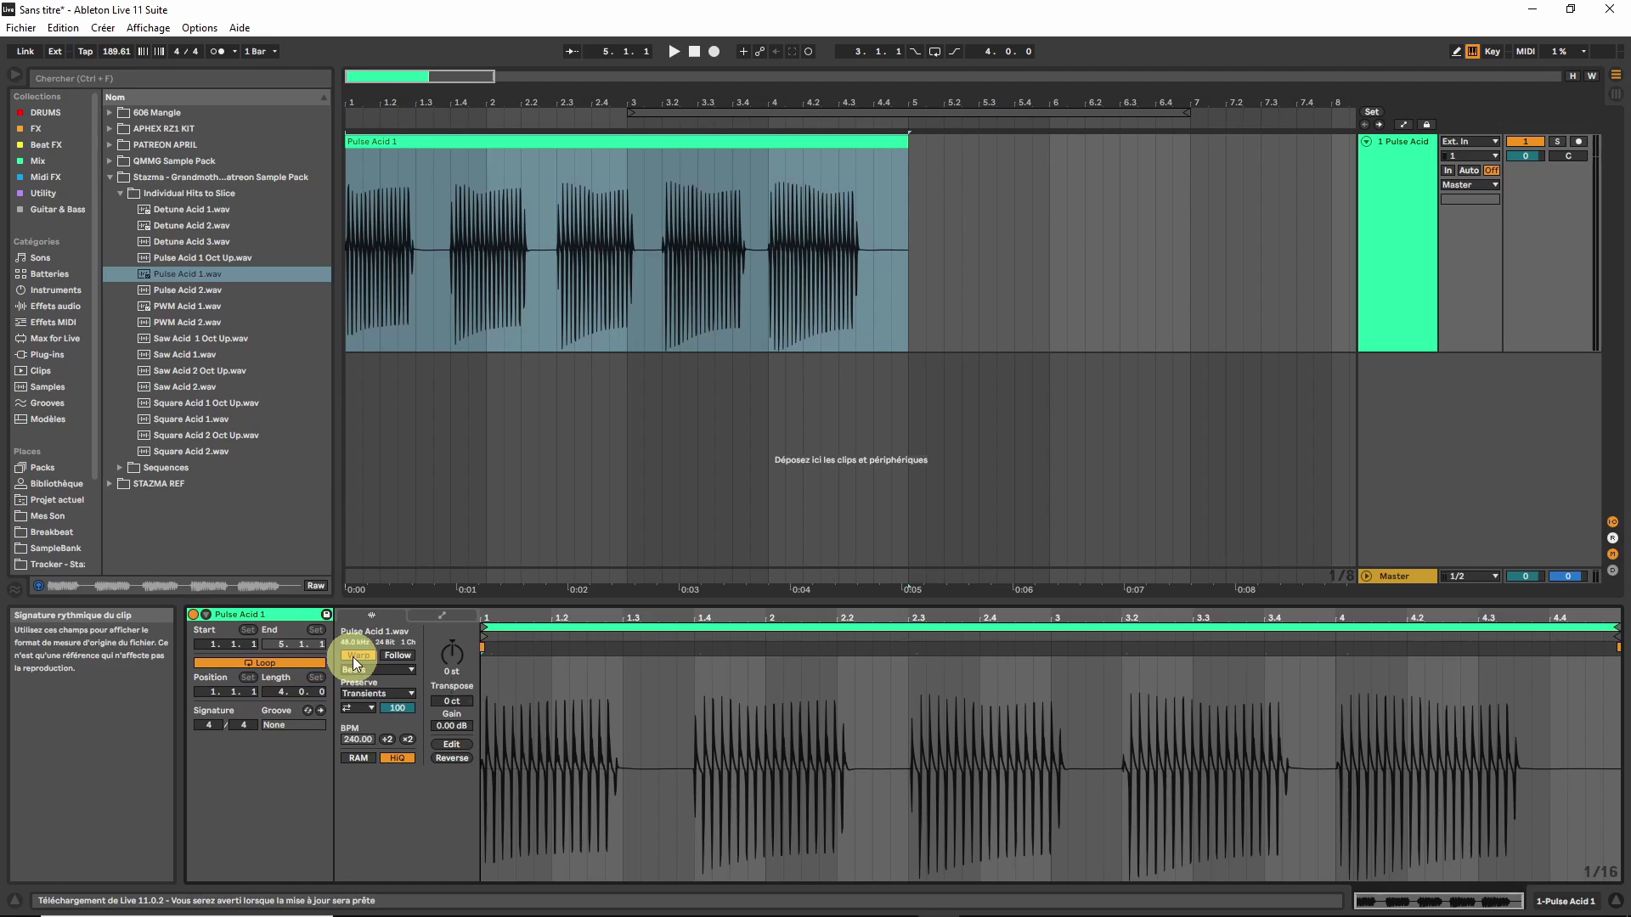
{"action": "left_click", "coordinate": [353, 656]}
{"action": "left_click_drag", "start_coordinate": [349, 73], "coordinate": [357, 79]}
{"action": "left_click", "coordinate": [396, 140]}
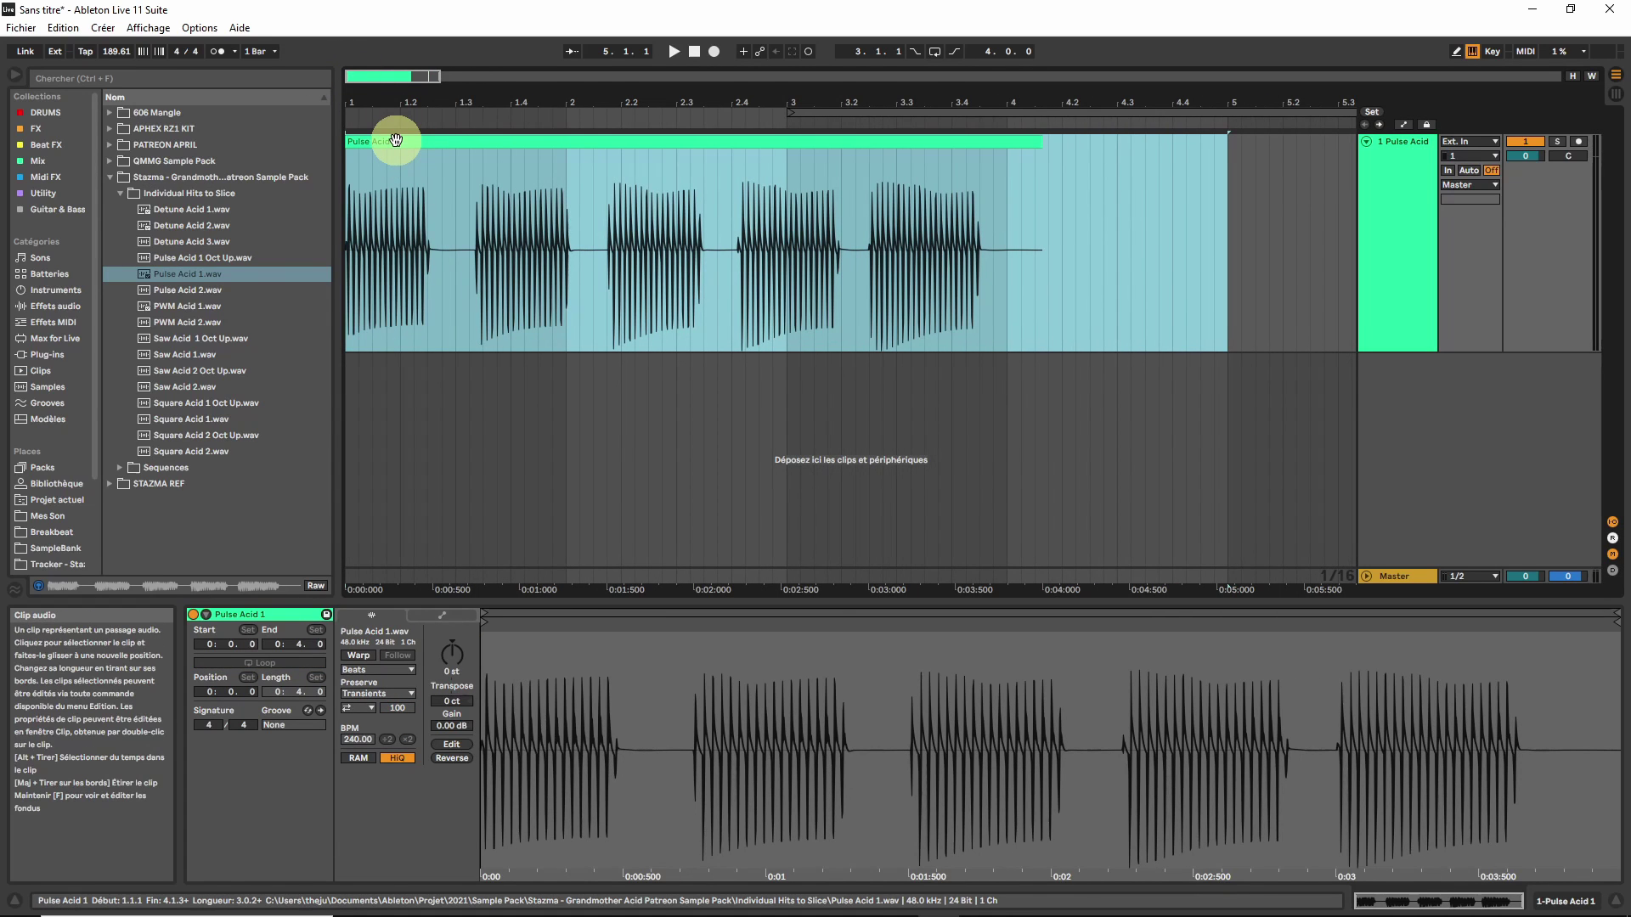
- Play back the Pulse Acid 1 clip and delete it from the audio track
{"action": "key", "text": "space"}
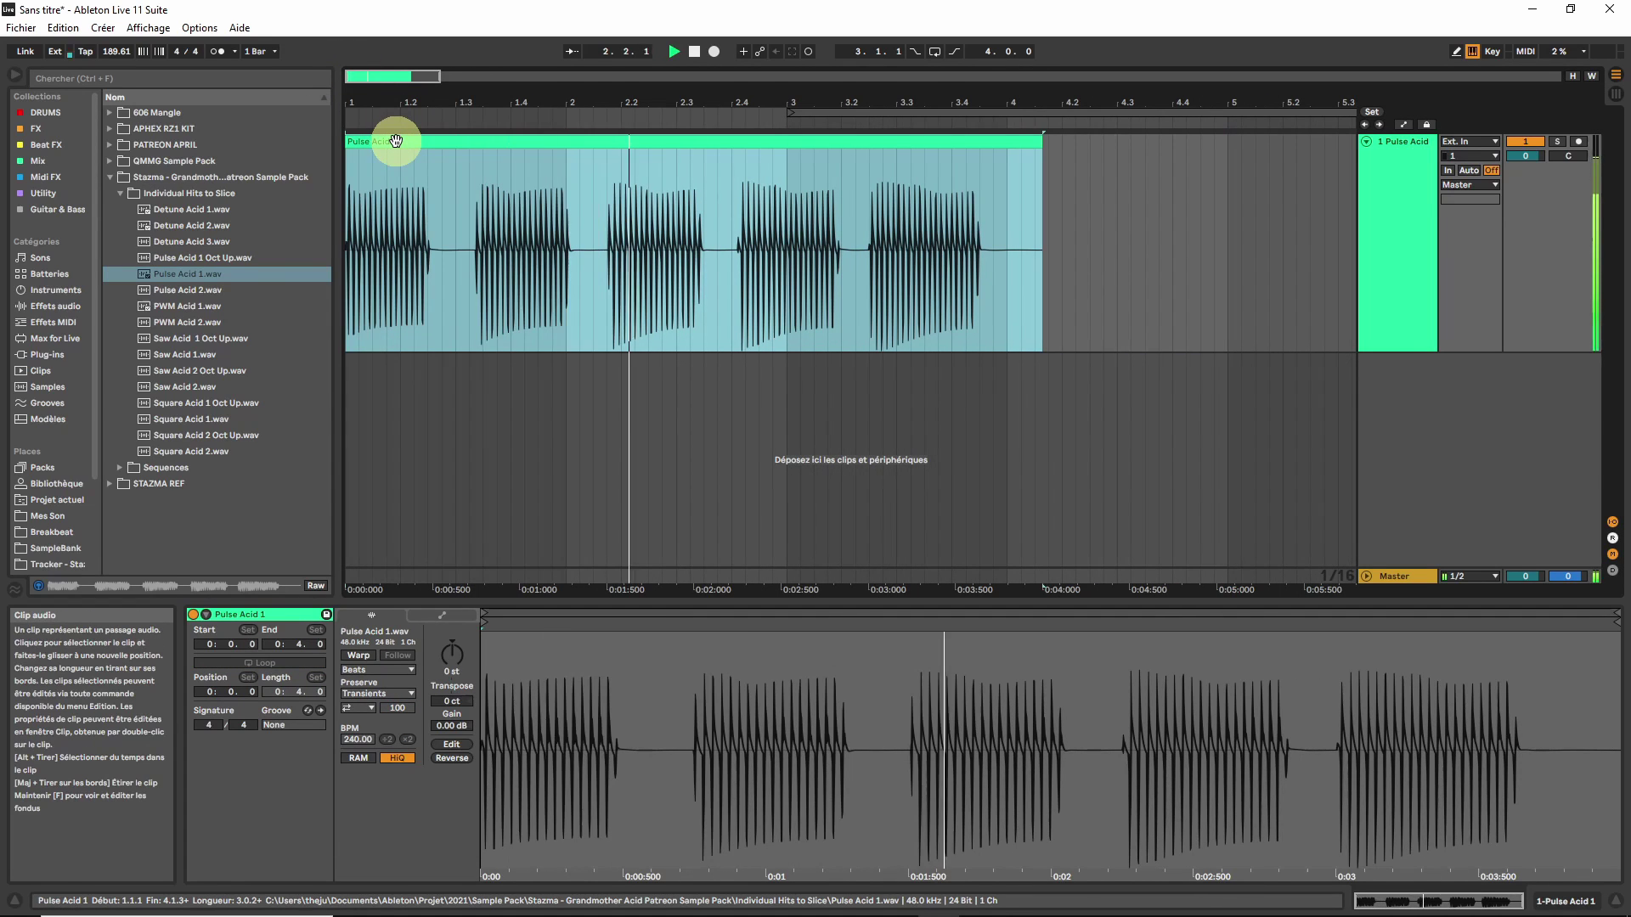
{"action": "key", "text": "space"}
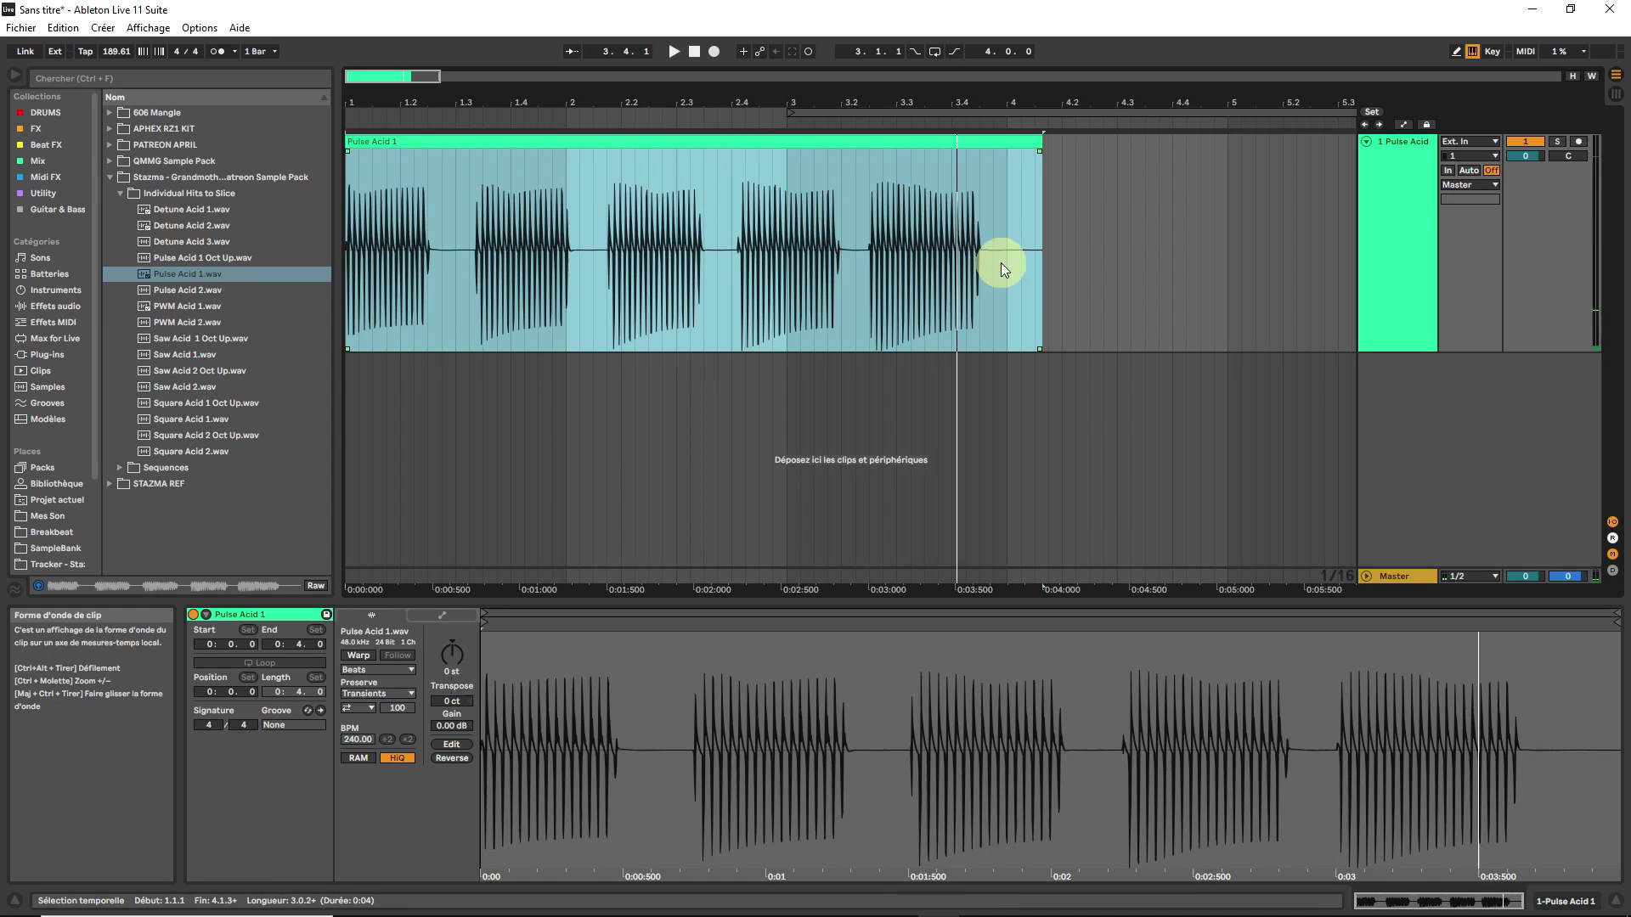
{"action": "key", "text": "Delete"}
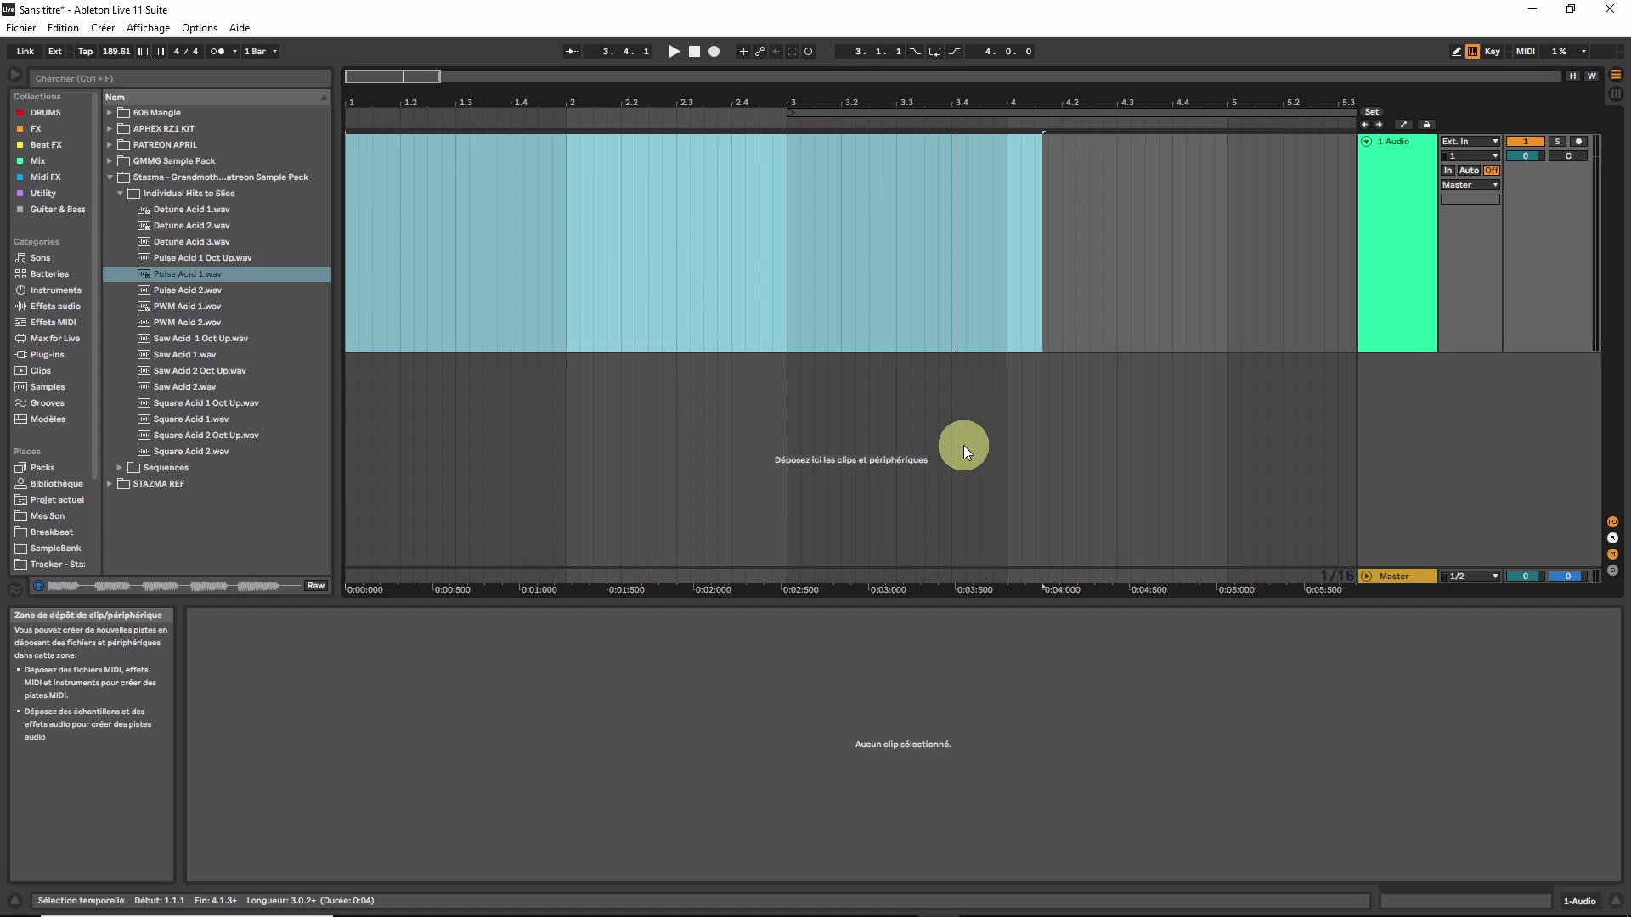
- Add a MIDI track with Simpler and load Pulse Acid 1.wav from the Sample Pack folder into it
{"action": "left_click", "coordinate": [1380, 222]}
{"action": "key", "text": "ctrl+shift+t"}
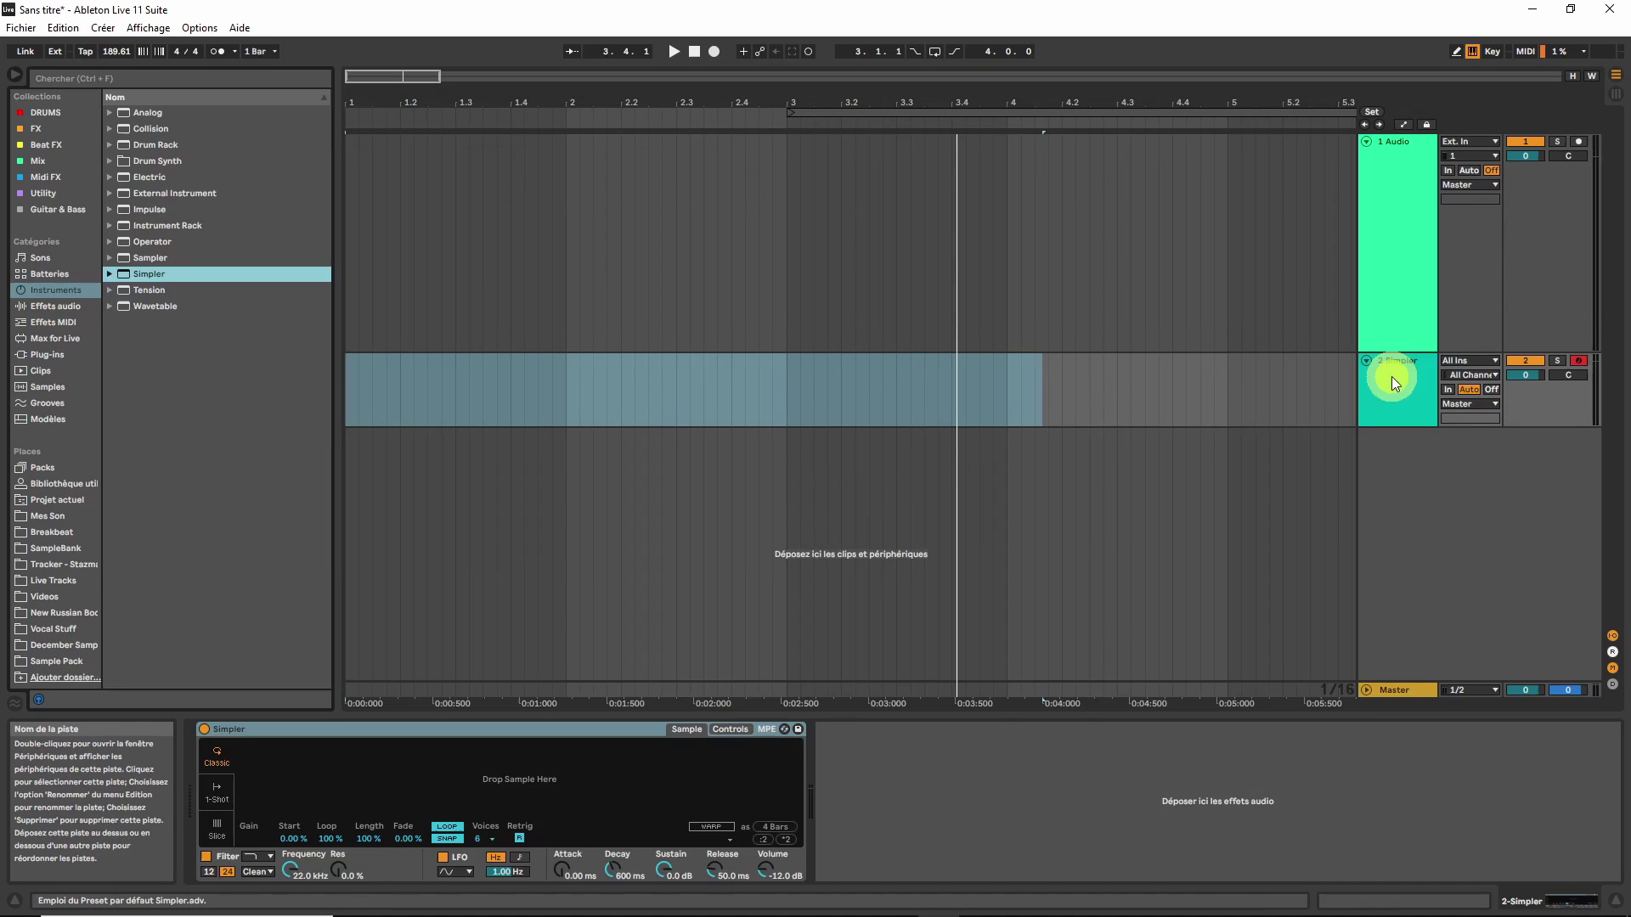
{"action": "left_click", "coordinate": [1392, 375]}
{"action": "left_click", "coordinate": [65, 659]}
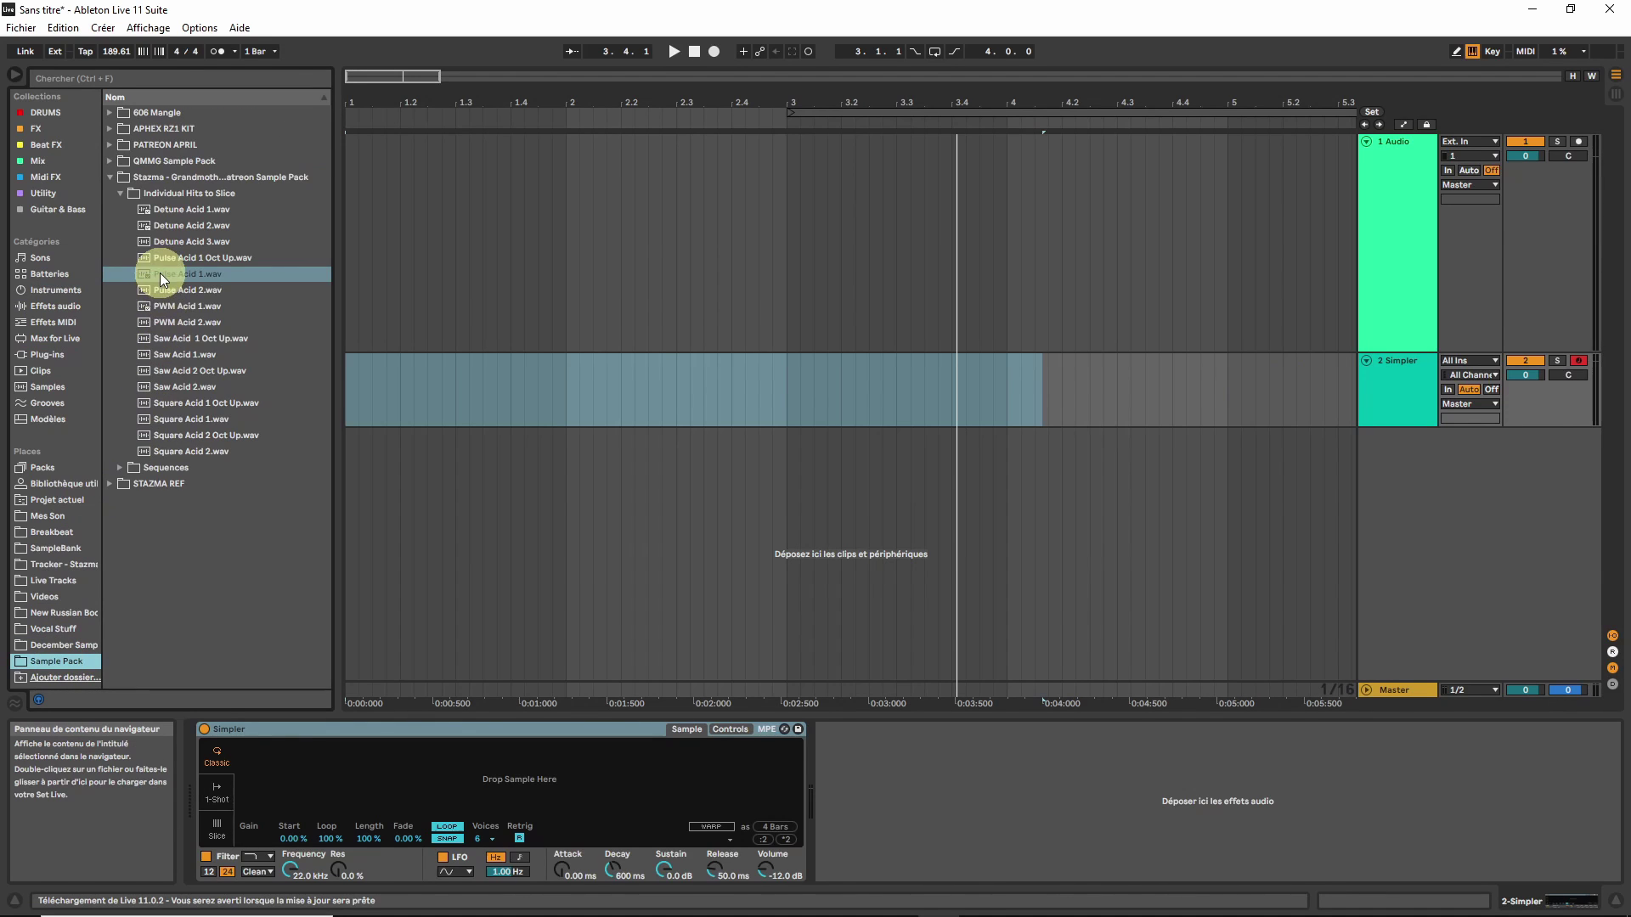
{"action": "left_click_drag", "start_coordinate": [160, 273], "coordinate": [367, 734]}
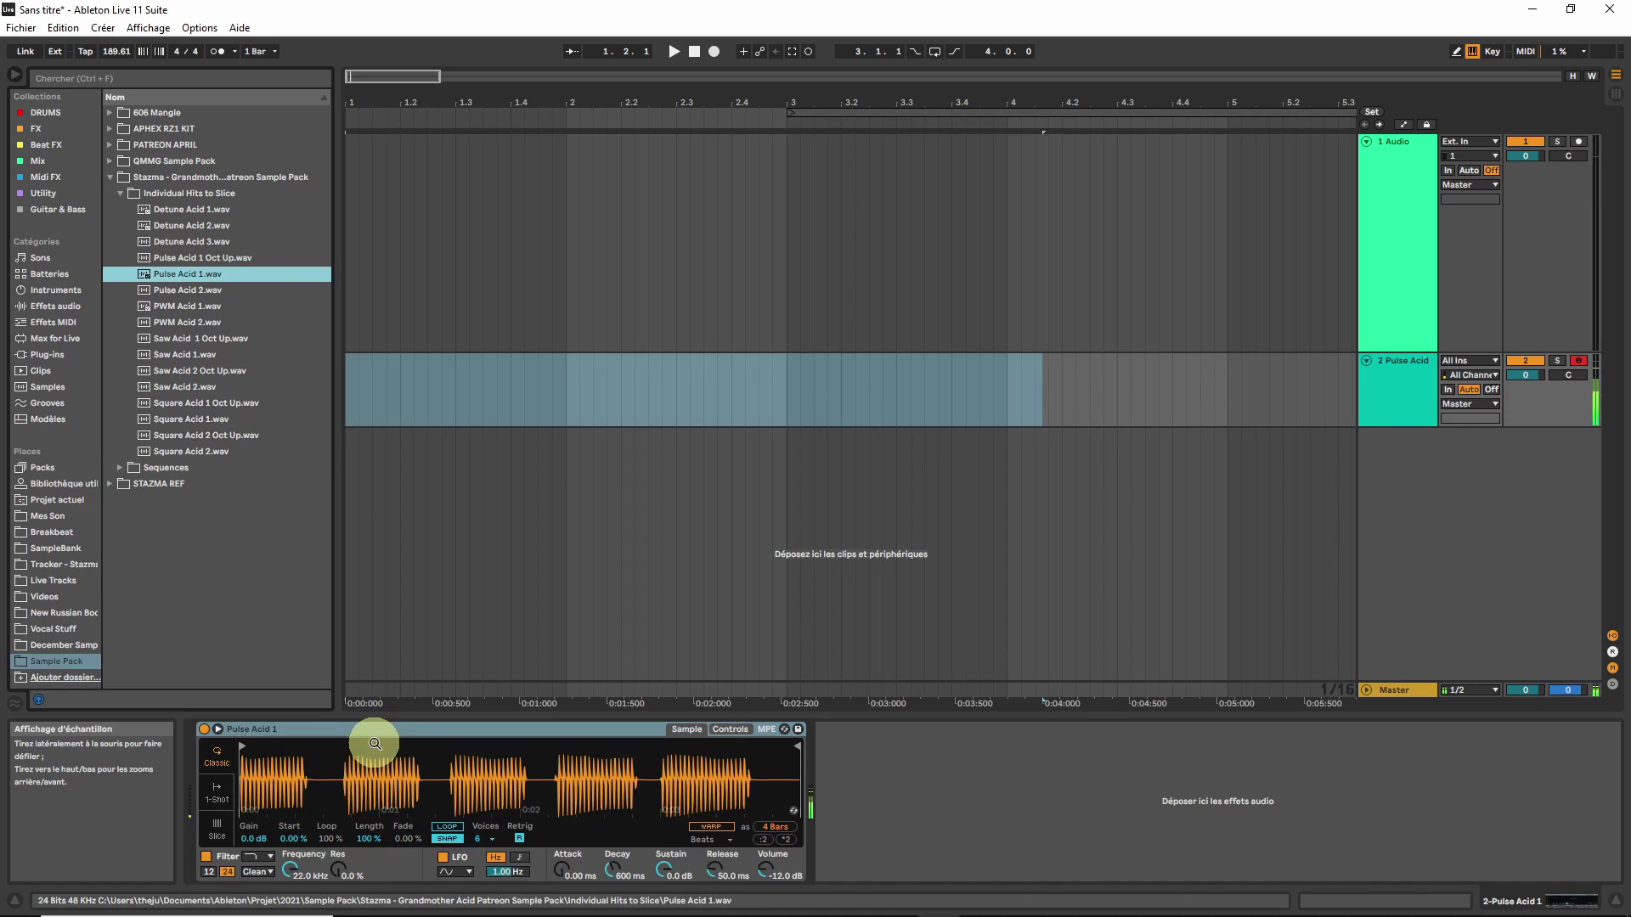
- Switch Simpler to Slice mode and shift the slice markers of the second, third and fourth hits slightly earlier
{"action": "mouse_move", "coordinate": [241, 746]}
{"action": "left_mouse_down"}
{"action": "mouse_move", "coordinate": [594, 757]}
{"action": "mouse_move", "coordinate": [218, 728]}
{"action": "mouse_move", "coordinate": [373, 739]}
{"action": "left_mouse_up"}
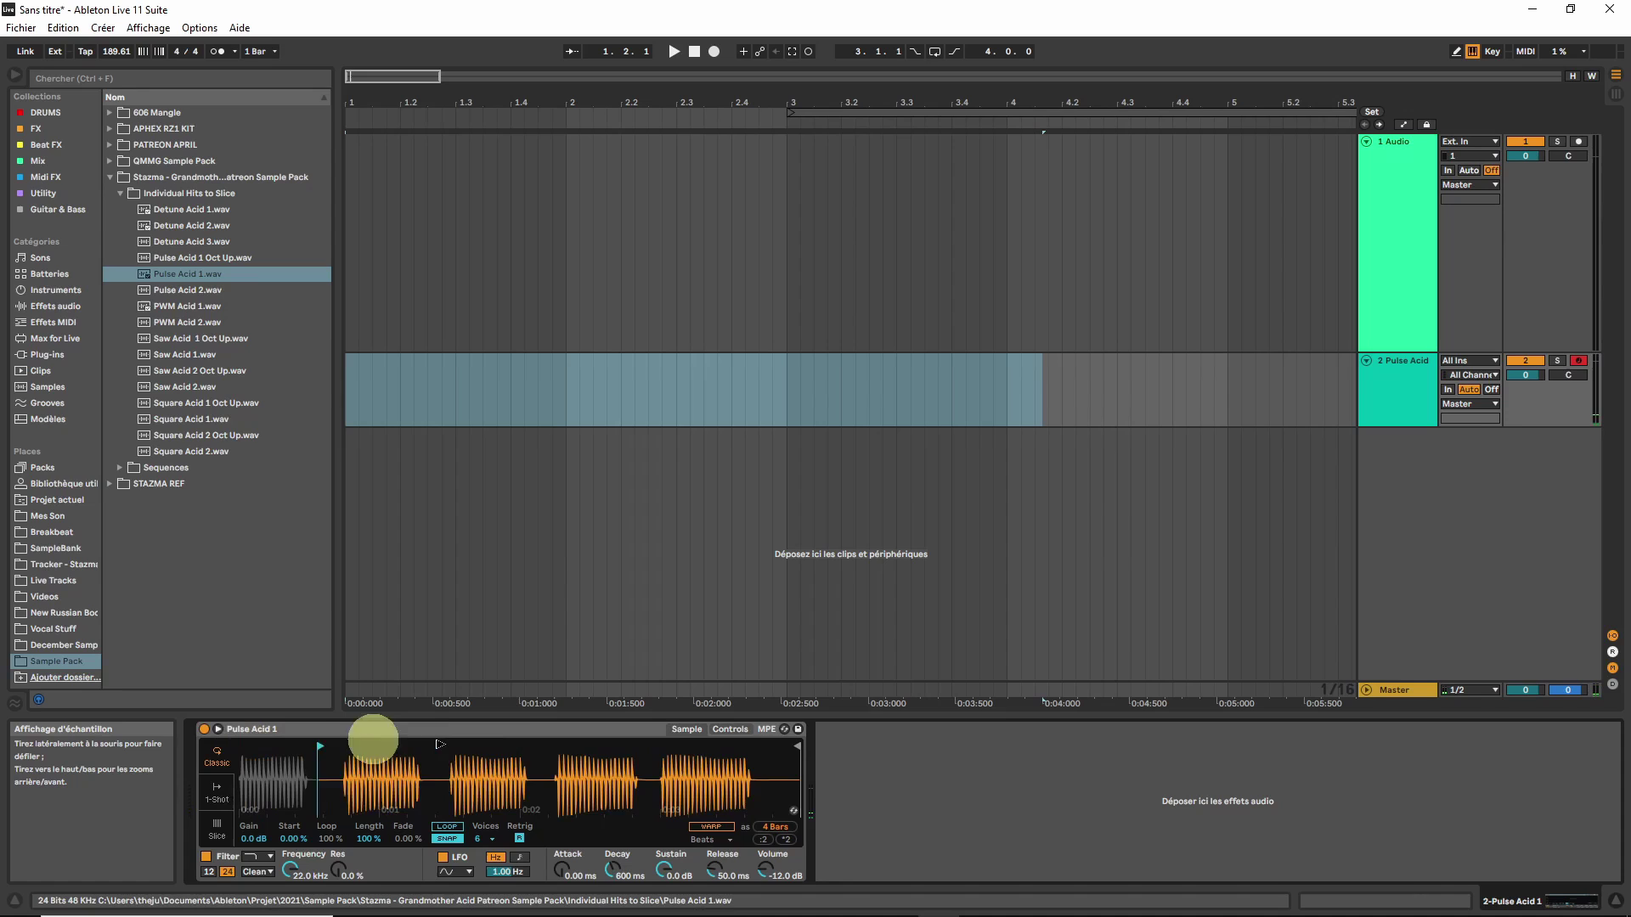
{"action": "left_click", "coordinate": [217, 828]}
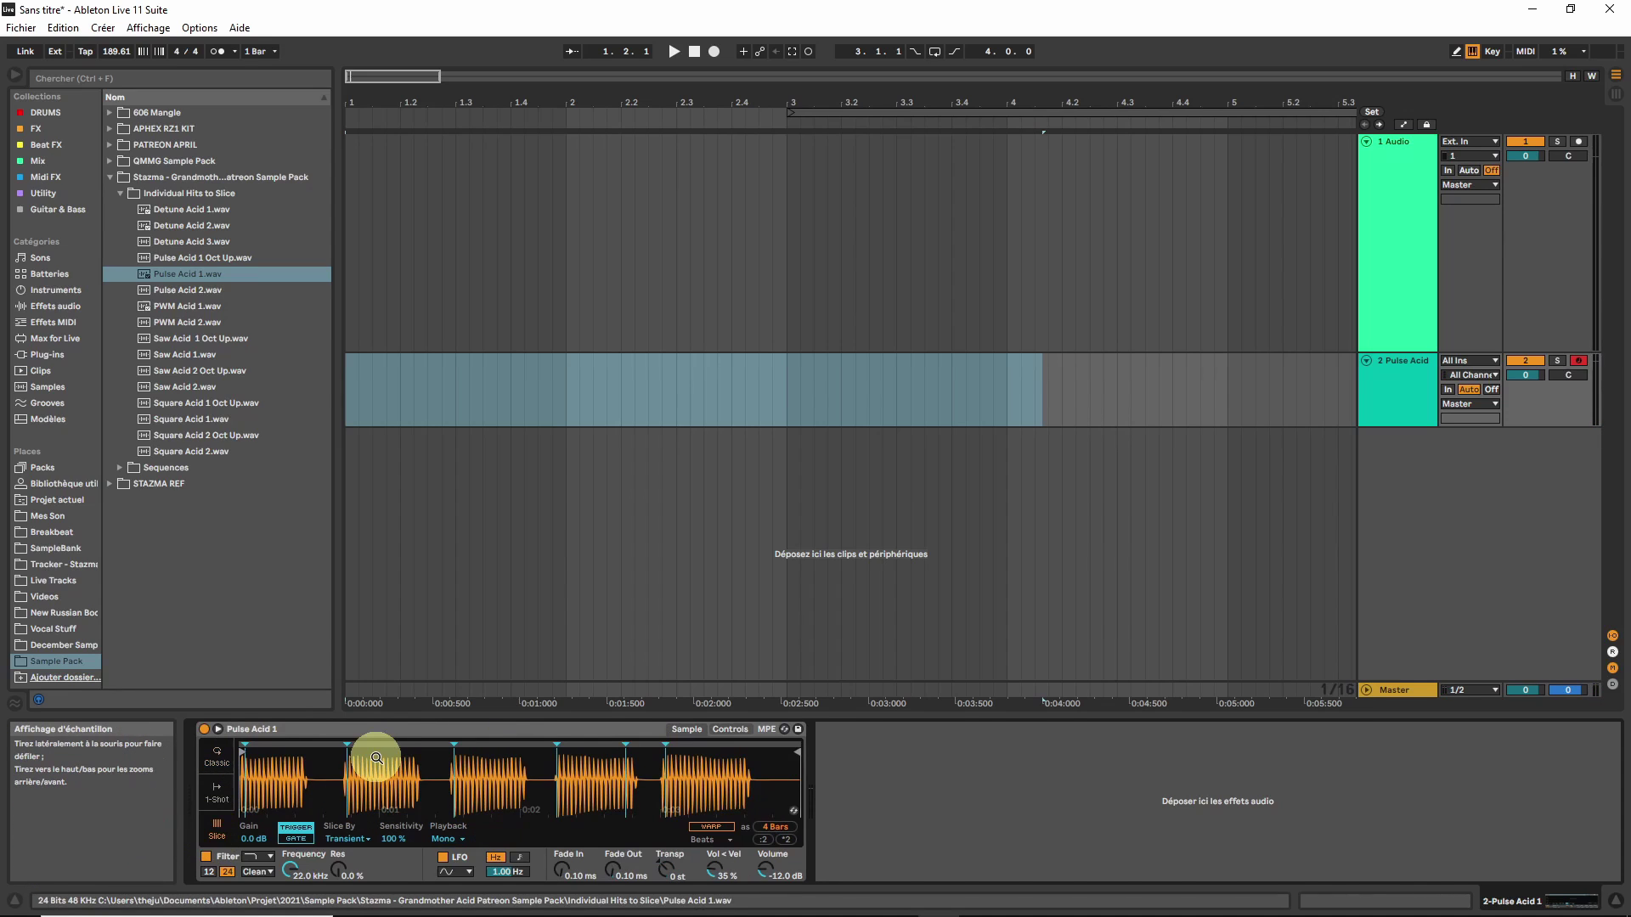
{"action": "left_click_drag", "start_coordinate": [345, 741], "coordinate": [339, 745]}
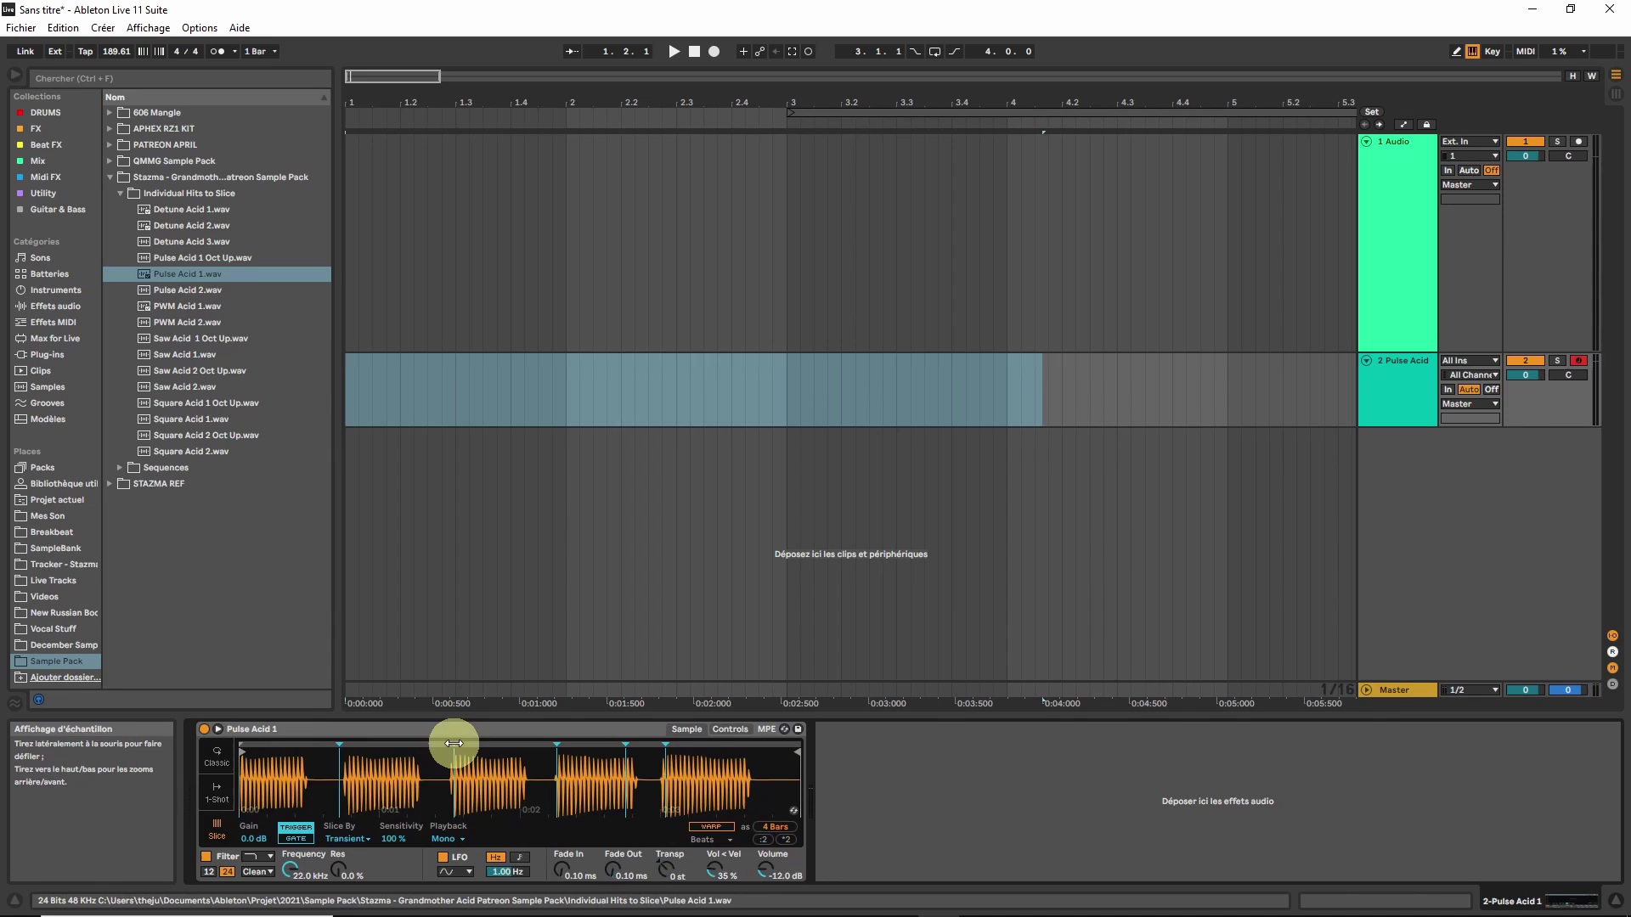
{"action": "left_click_drag", "start_coordinate": [452, 743], "coordinate": [444, 743]}
{"action": "left_click_drag", "start_coordinate": [558, 743], "coordinate": [550, 743]}
- Move the Pulse Acid MIDI track above the audio track and replace its Simpler with a Sampler
{"action": "left_click", "coordinate": [1411, 384]}
{"action": "left_click_drag", "start_coordinate": [1403, 394], "coordinate": [1368, 451]}
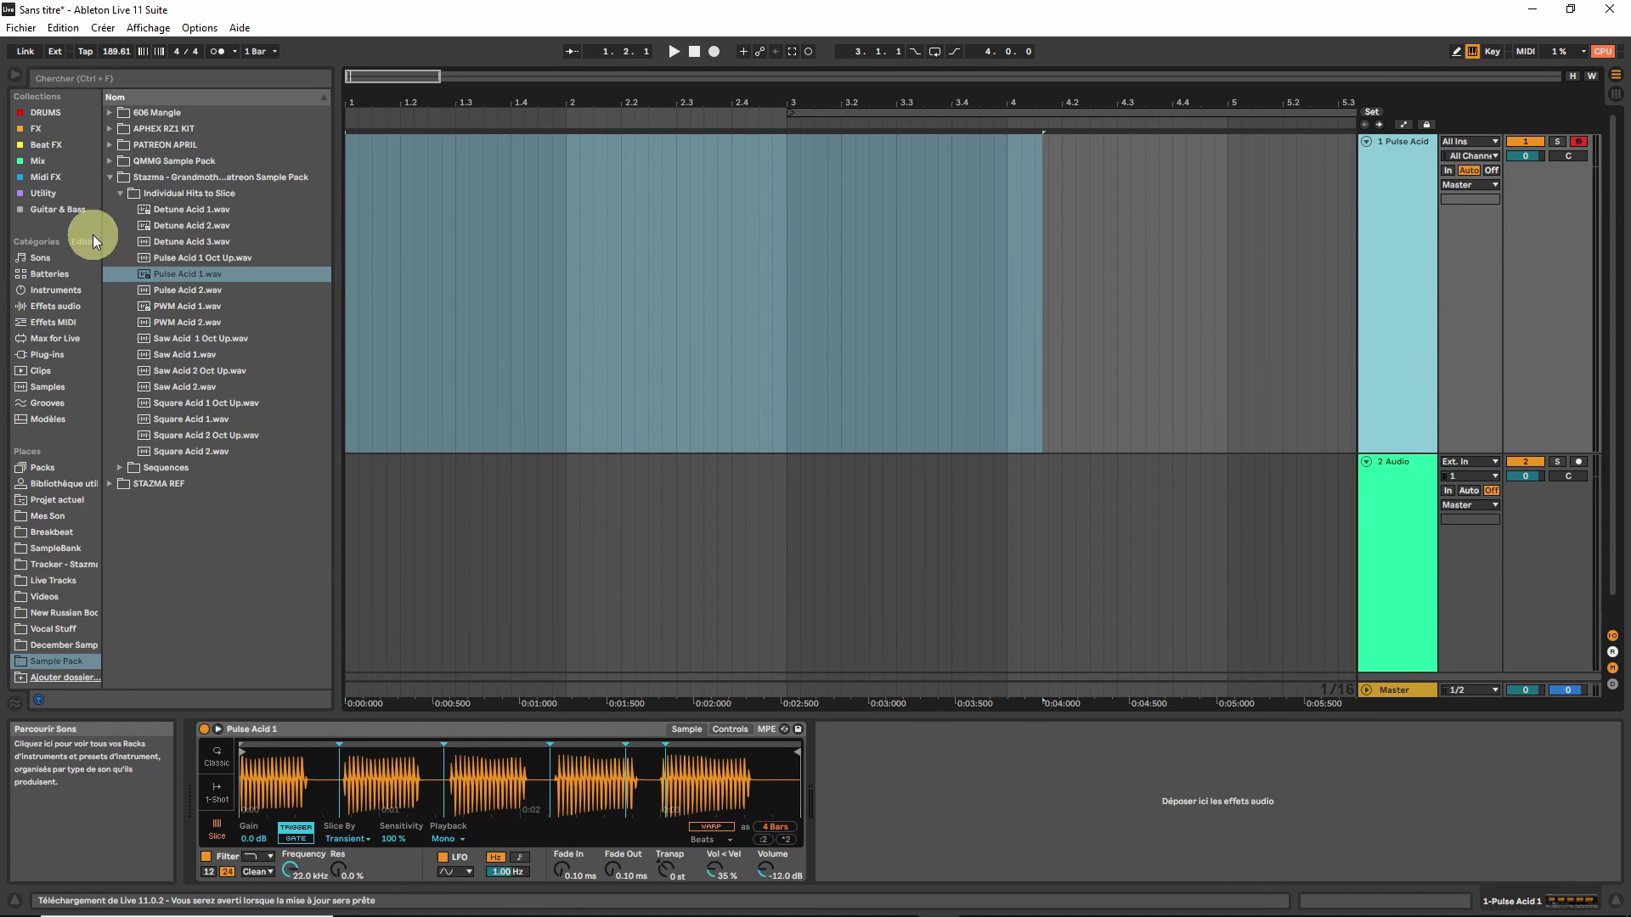
{"action": "left_click", "coordinate": [56, 290]}
{"action": "double_click", "coordinate": [150, 257]}
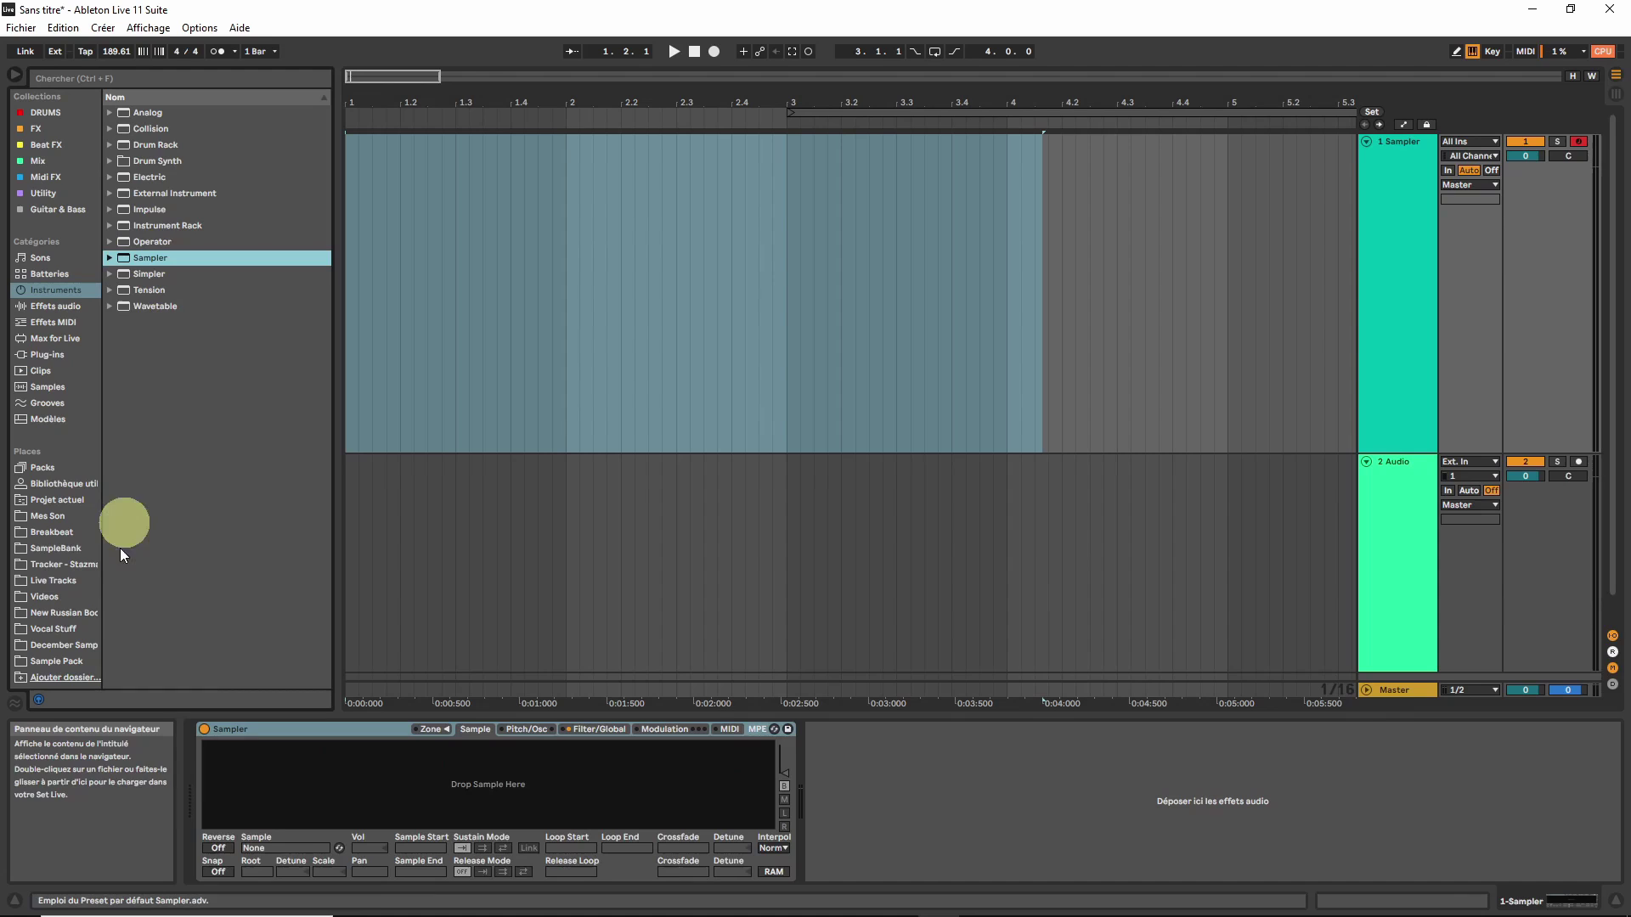
- Preview Saw Acid 1 Oct Up.wav and Saw Acid 1.wav, load Saw Acid 1.wav into Sampler and audition it with a note
{"action": "left_click", "coordinate": [56, 660]}
{"action": "left_click", "coordinate": [174, 337]}
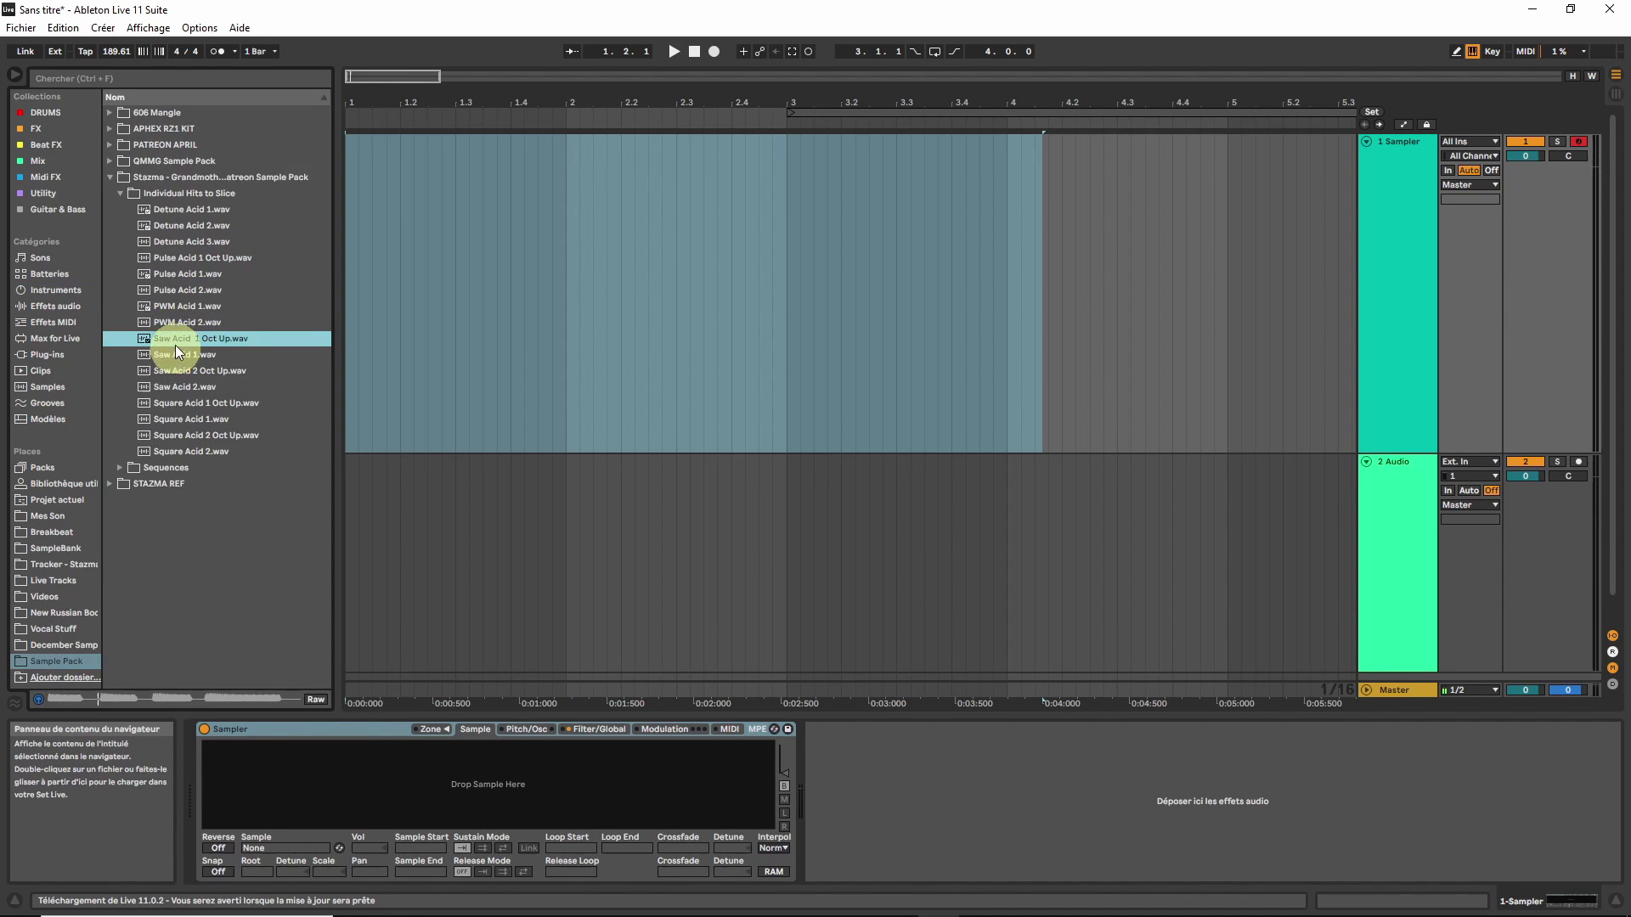
{"action": "left_click", "coordinate": [172, 356]}
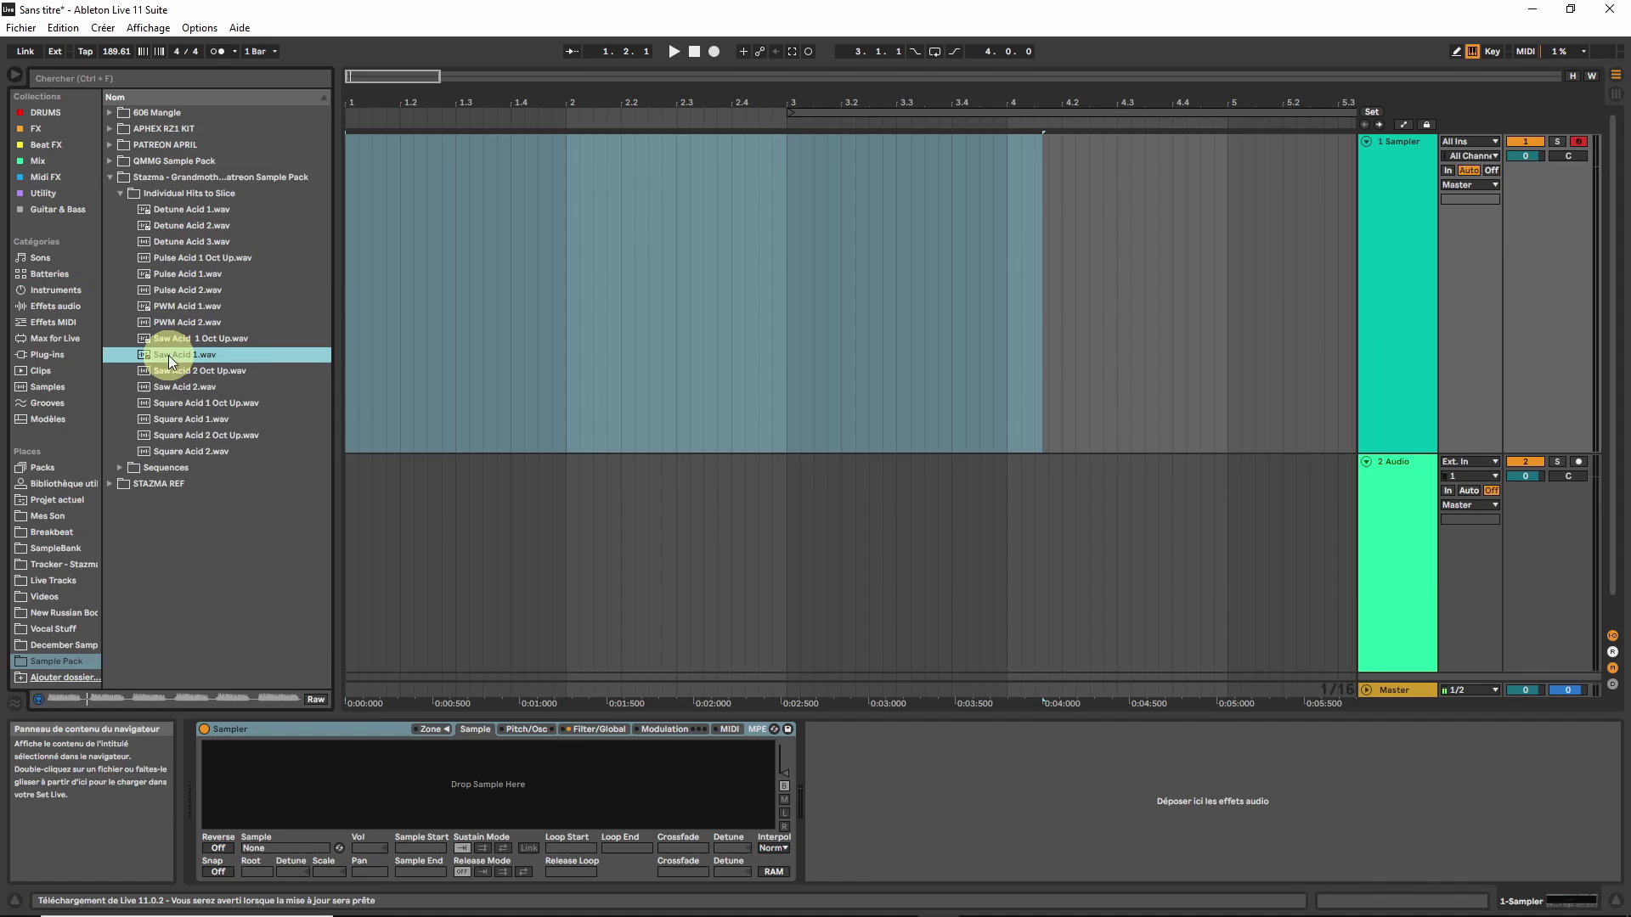
{"action": "left_click_drag", "start_coordinate": [168, 355], "coordinate": [553, 768]}
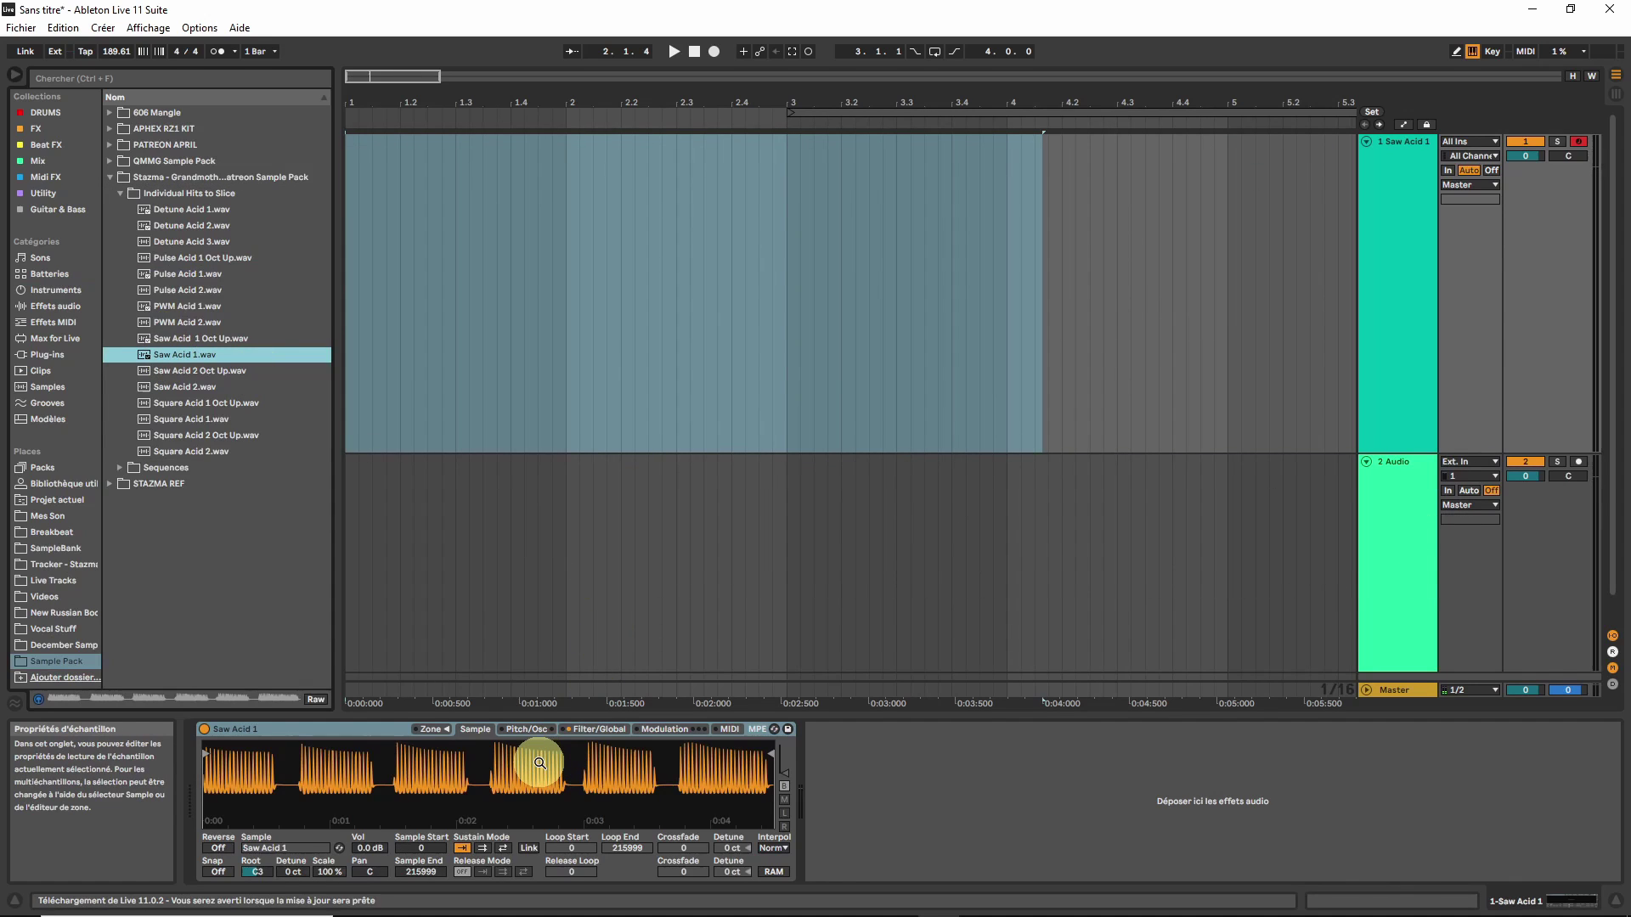
{"action": "key", "text": "a"}
- Show Sampler's zone editor and trim the Saw Acid 1 zone to its first hit with Sample End at 32700
{"action": "left_click_drag", "start_coordinate": [769, 751], "coordinate": [293, 750]}
{"action": "left_click", "coordinate": [435, 728]}
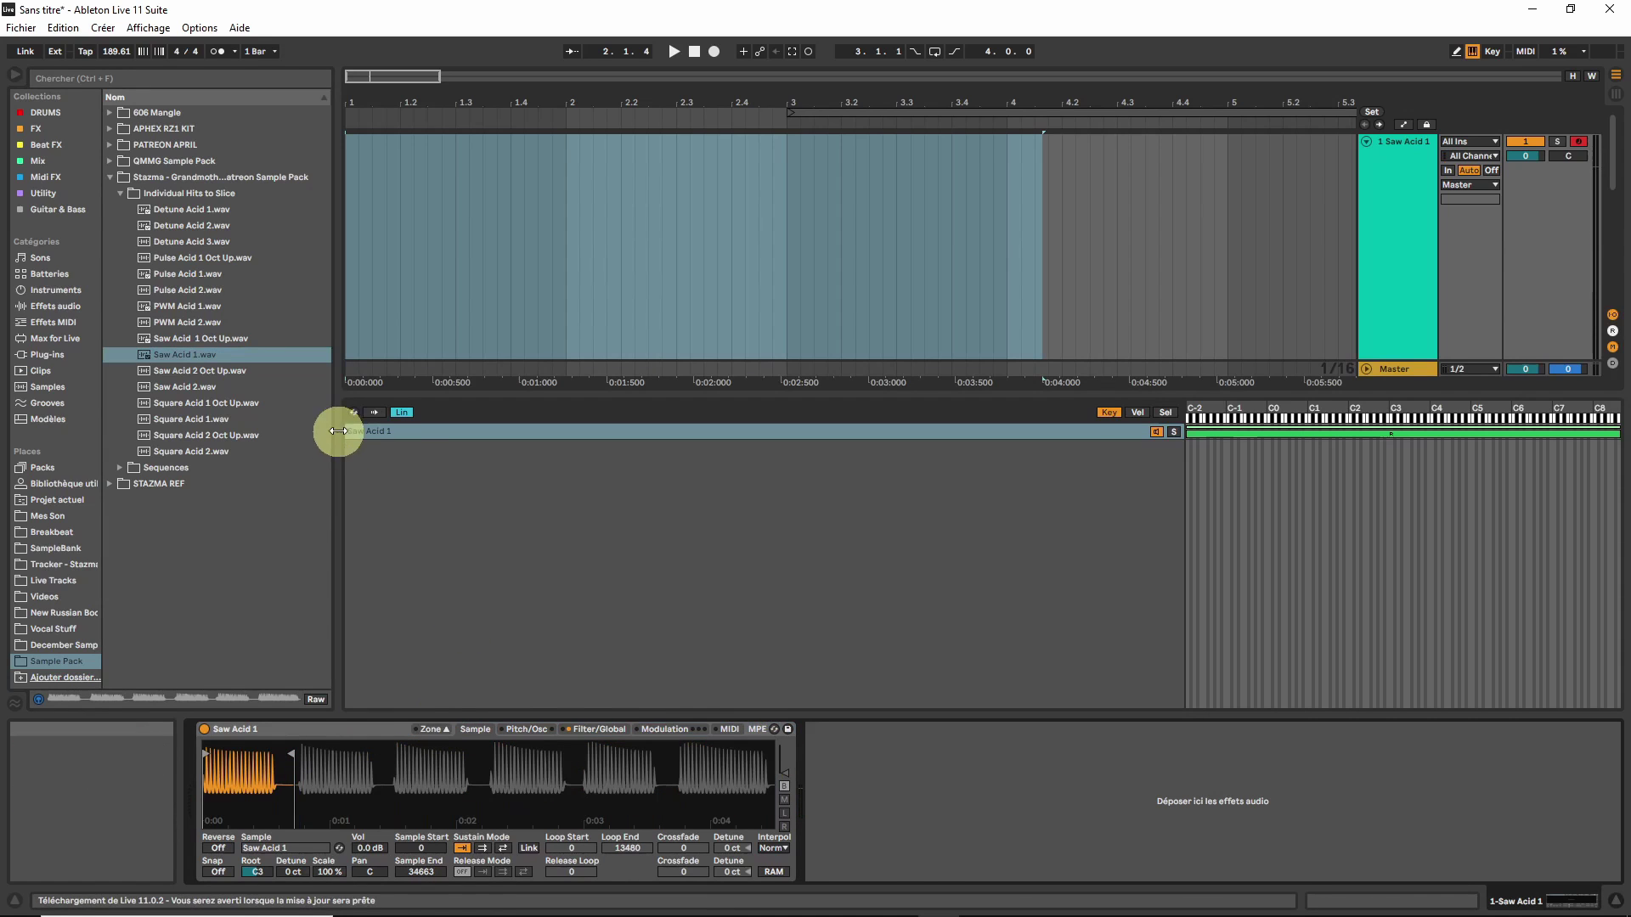
{"action": "left_click_drag", "start_coordinate": [235, 767], "coordinate": [236, 807]}
{"action": "key", "text": "a"}
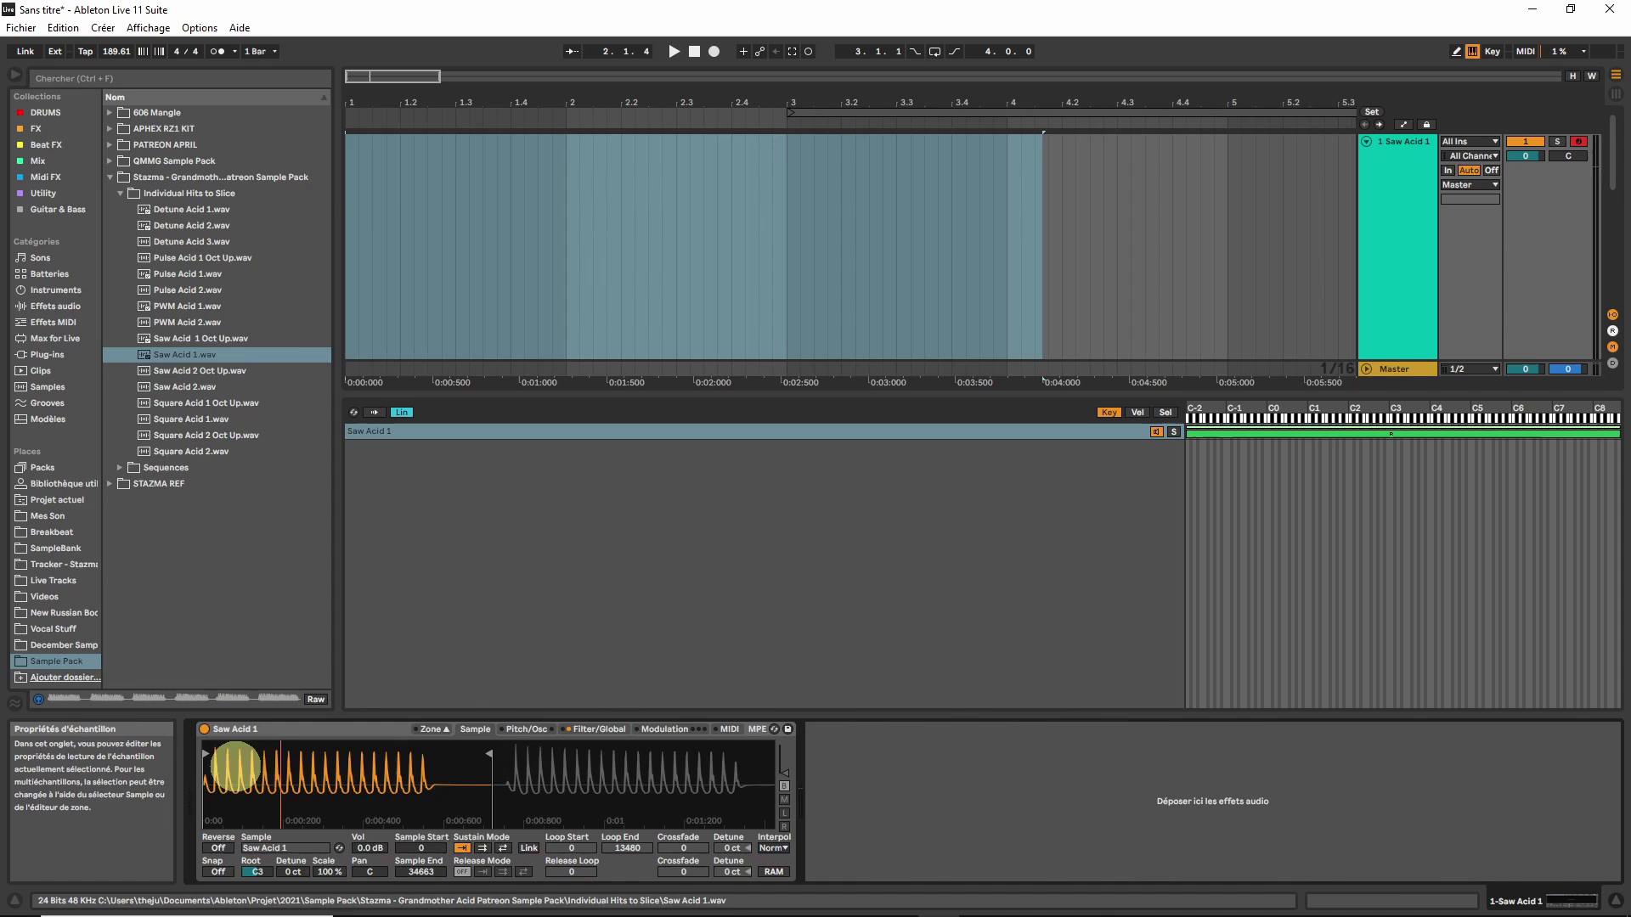
{"action": "left_click_drag", "start_coordinate": [489, 752], "coordinate": [473, 751]}
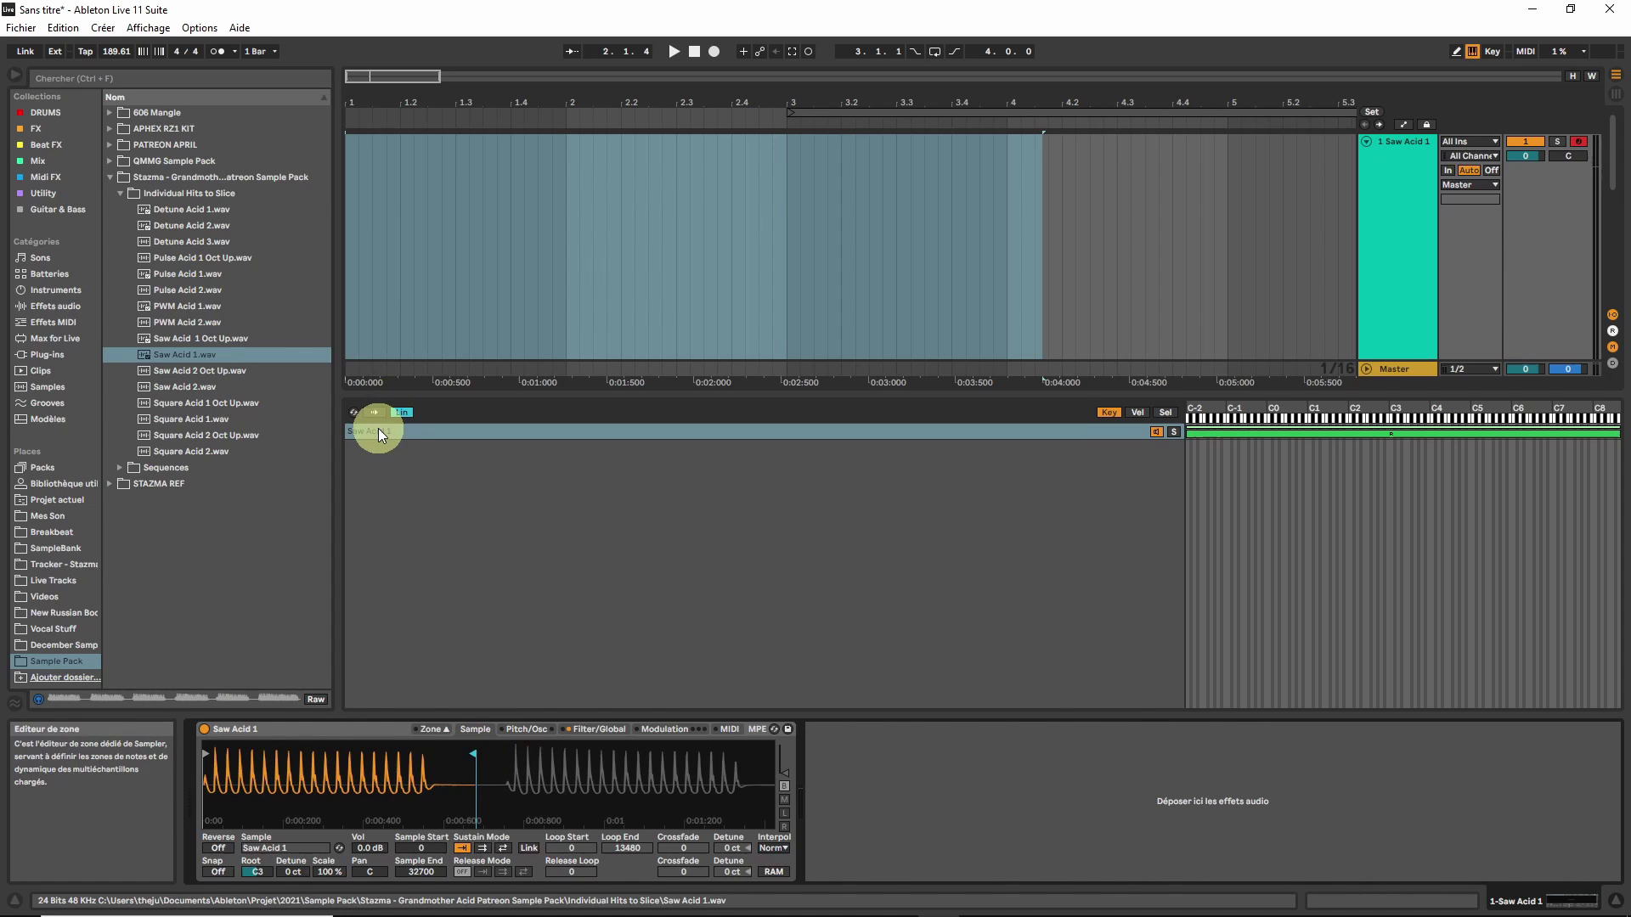
- Duplicate the Saw Acid 1 zone twice and trim the copies to the second and third hits
{"action": "key", "text": "ctrl+d"}
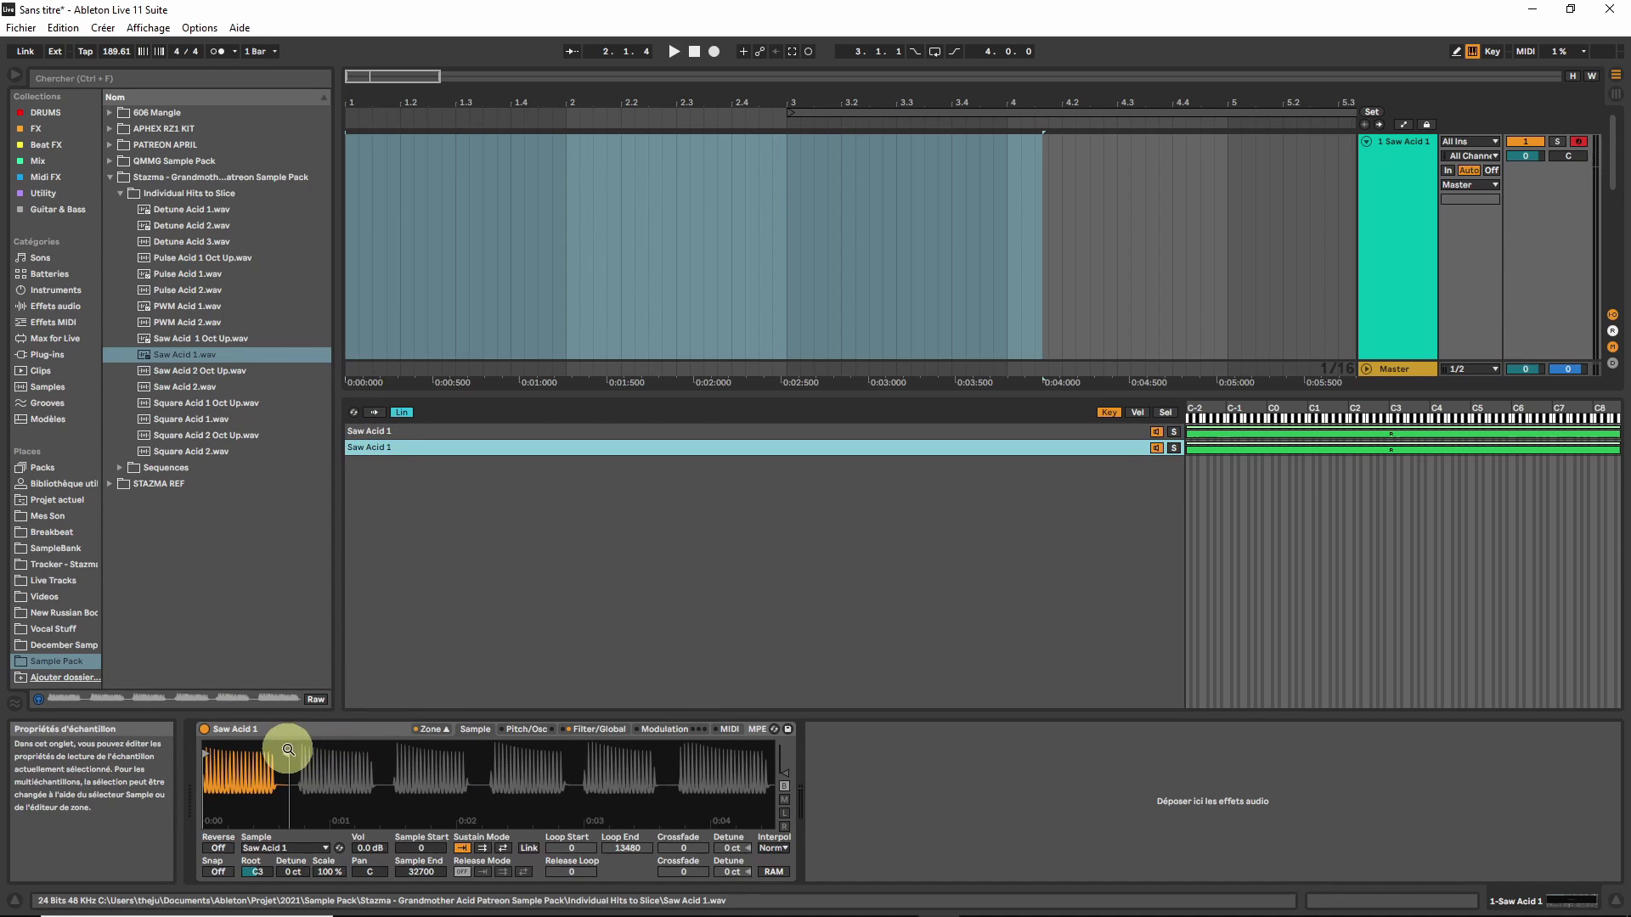
{"action": "mouse_move", "coordinate": [288, 749]}
{"action": "left_mouse_down"}
{"action": "mouse_move", "coordinate": [375, 750]}
{"action": "mouse_move", "coordinate": [218, 751]}
{"action": "mouse_move", "coordinate": [280, 751]}
{"action": "mouse_move", "coordinate": [302, 770]}
{"action": "mouse_move", "coordinate": [295, 758]}
{"action": "left_mouse_up"}
{"action": "left_click", "coordinate": [384, 452]}
{"action": "key", "text": "ctrl+d"}
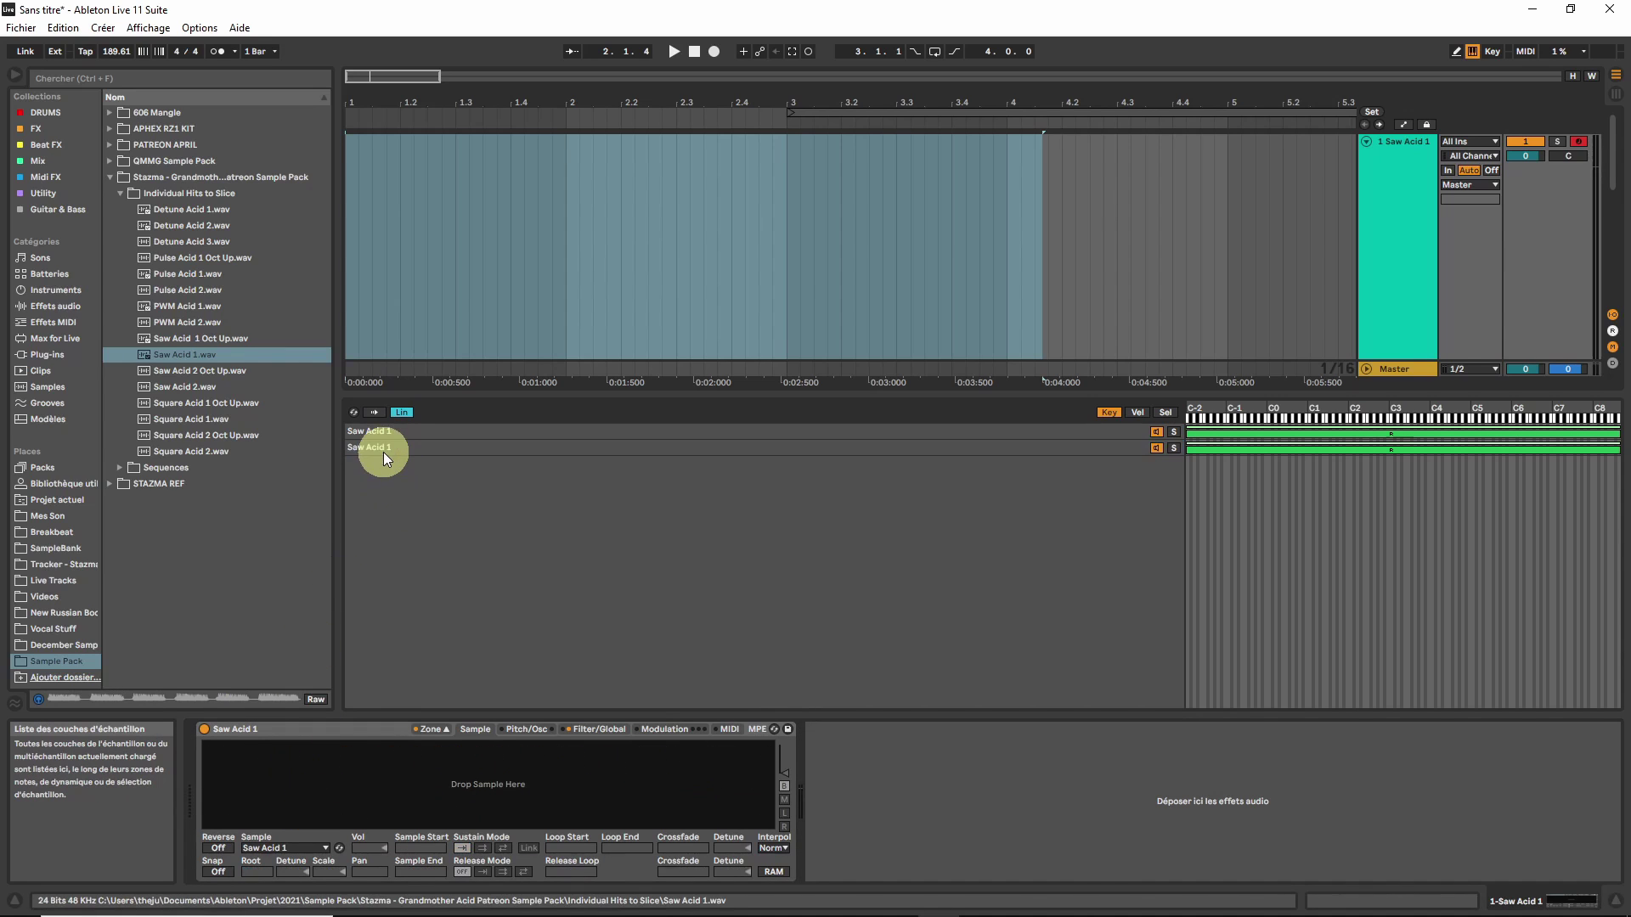
{"action": "mouse_move", "coordinate": [385, 754]}
{"action": "left_mouse_down"}
{"action": "mouse_move", "coordinate": [434, 755]}
{"action": "mouse_move", "coordinate": [298, 753]}
{"action": "mouse_move", "coordinate": [573, 749]}
{"action": "left_mouse_up"}
- Add two more zone copies, trimming one to the fourth hit (108774 to 140897) and one to the fifth (143144 to 175239)
{"action": "left_click", "coordinate": [375, 471]}
{"action": "key", "text": "ctrl+d"}
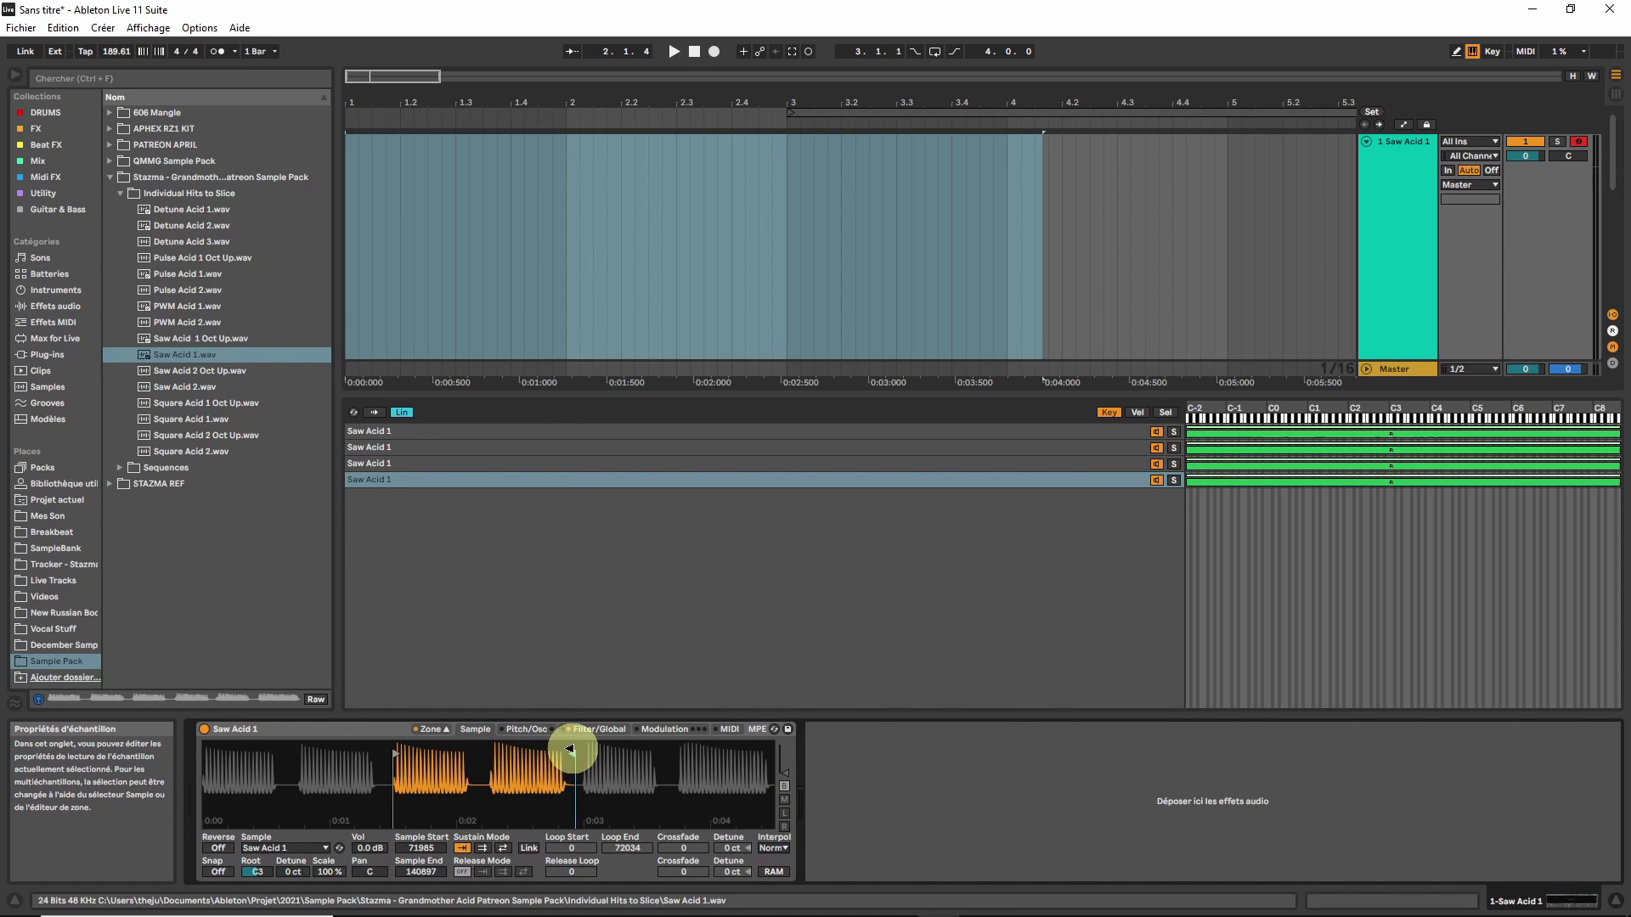
{"action": "left_click_drag", "start_coordinate": [397, 755], "coordinate": [490, 770]}
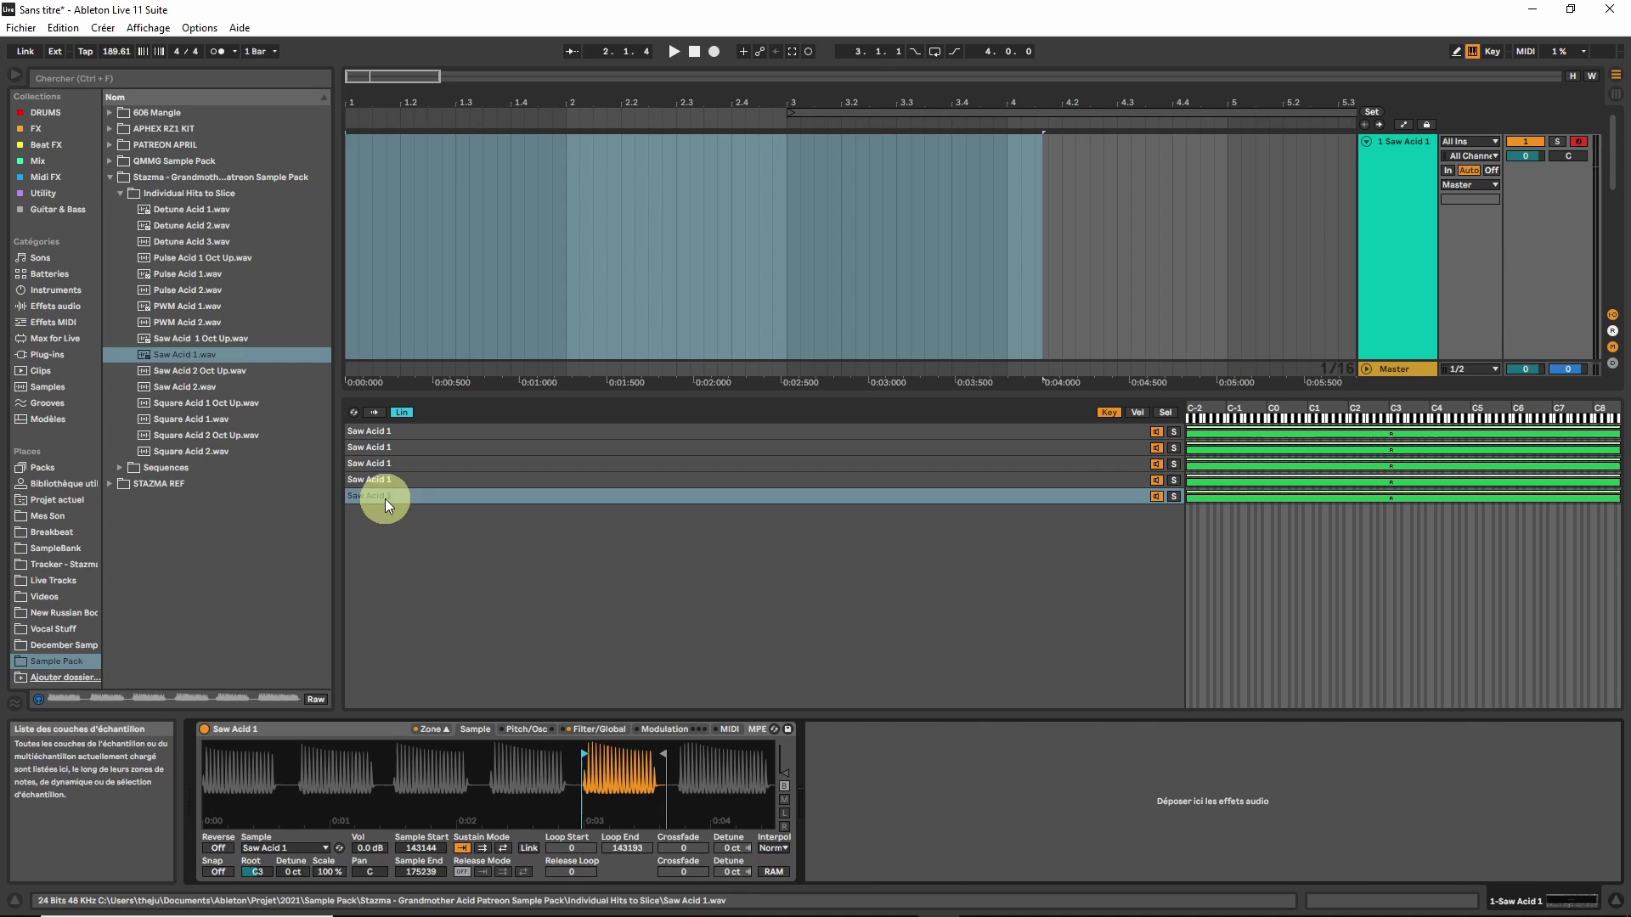
- Duplicate the fifth zone and trim the copy to the sixth hit, with Sample Start 179091 and Sample End 215999
{"action": "left_click", "coordinate": [385, 498]}
{"action": "key", "text": "ctrl+d"}
{"action": "left_click_drag", "start_coordinate": [660, 755], "coordinate": [773, 756]}
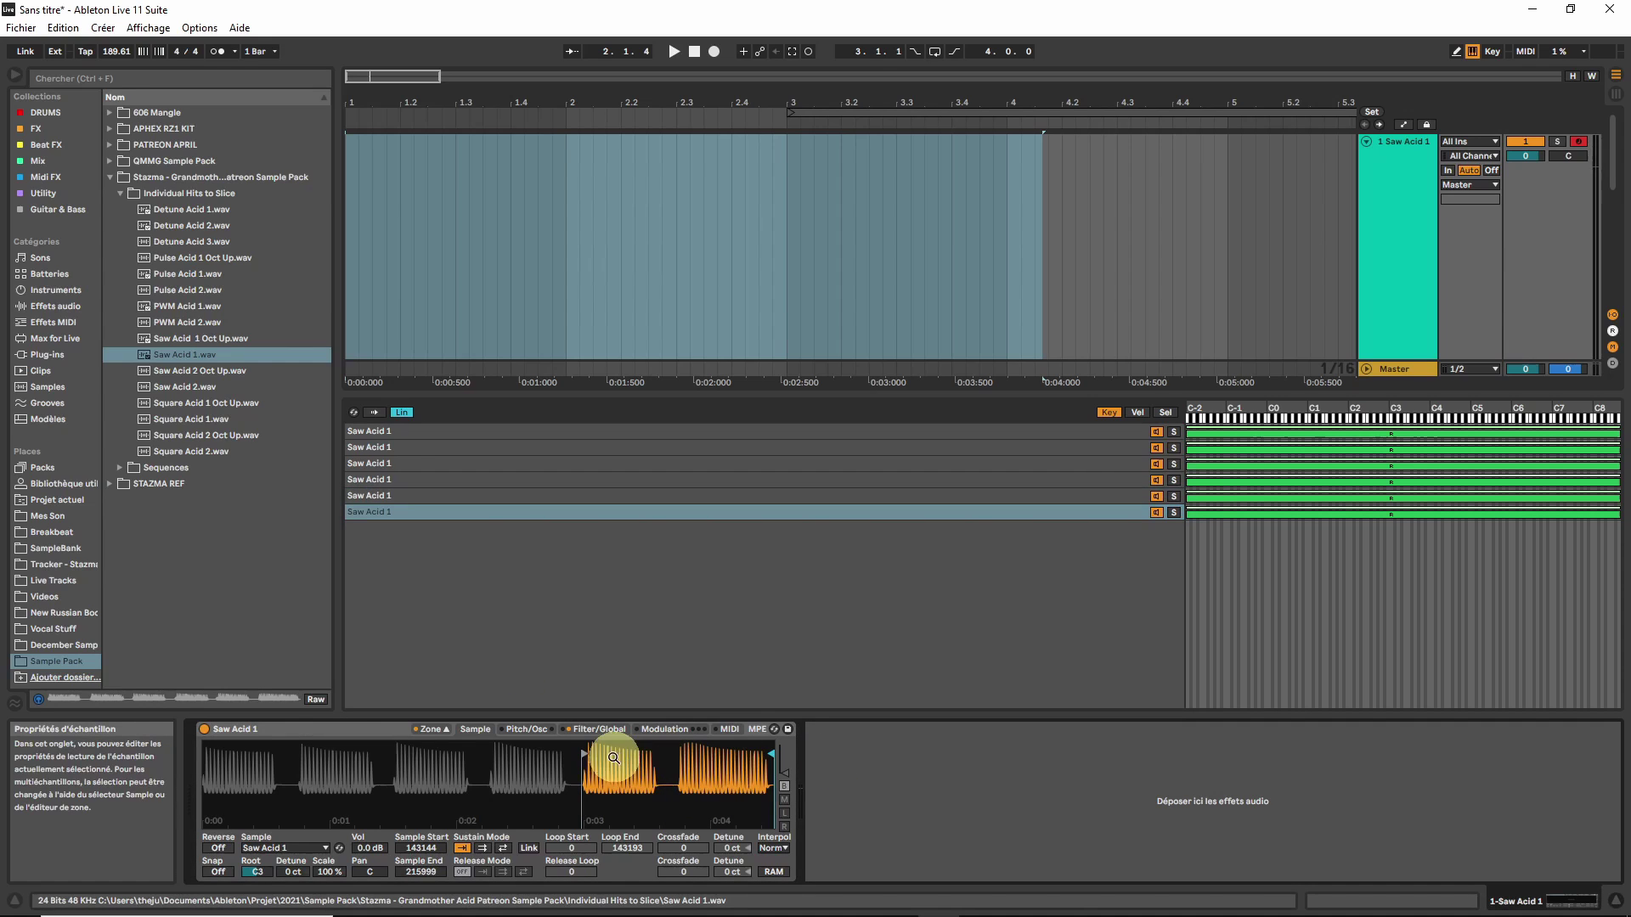
{"action": "left_click_drag", "start_coordinate": [580, 755], "coordinate": [681, 759]}
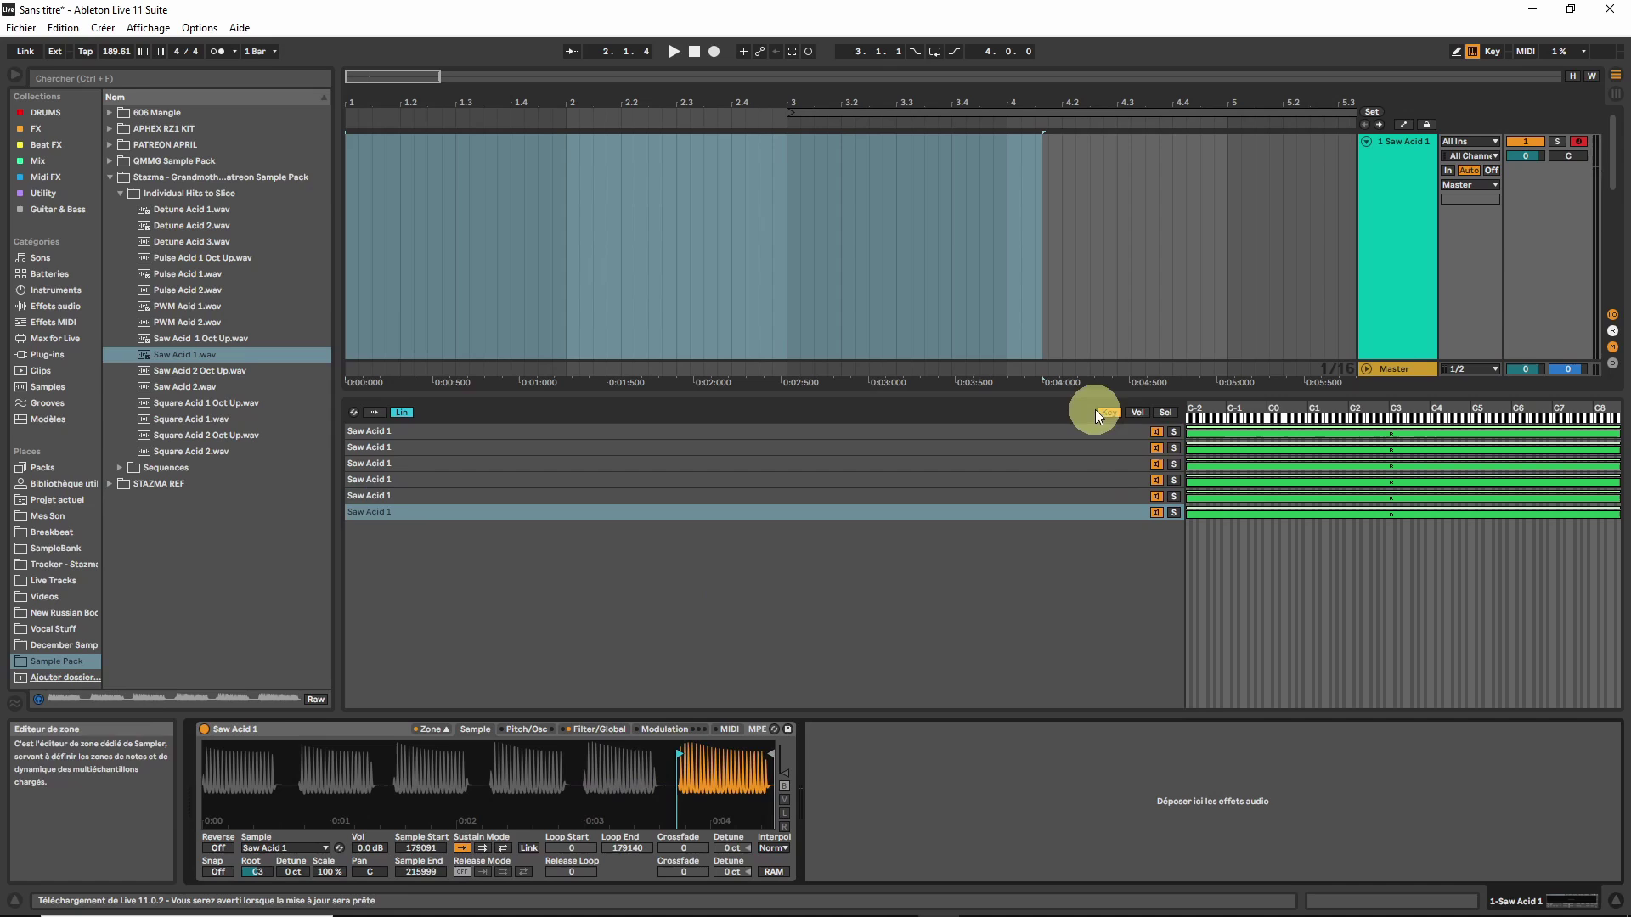
- Distribute the velocity ranges evenly across all six Saw Acid 1 zones
{"action": "left_click", "coordinate": [1137, 412]}
{"action": "left_click", "coordinate": [1058, 478]}
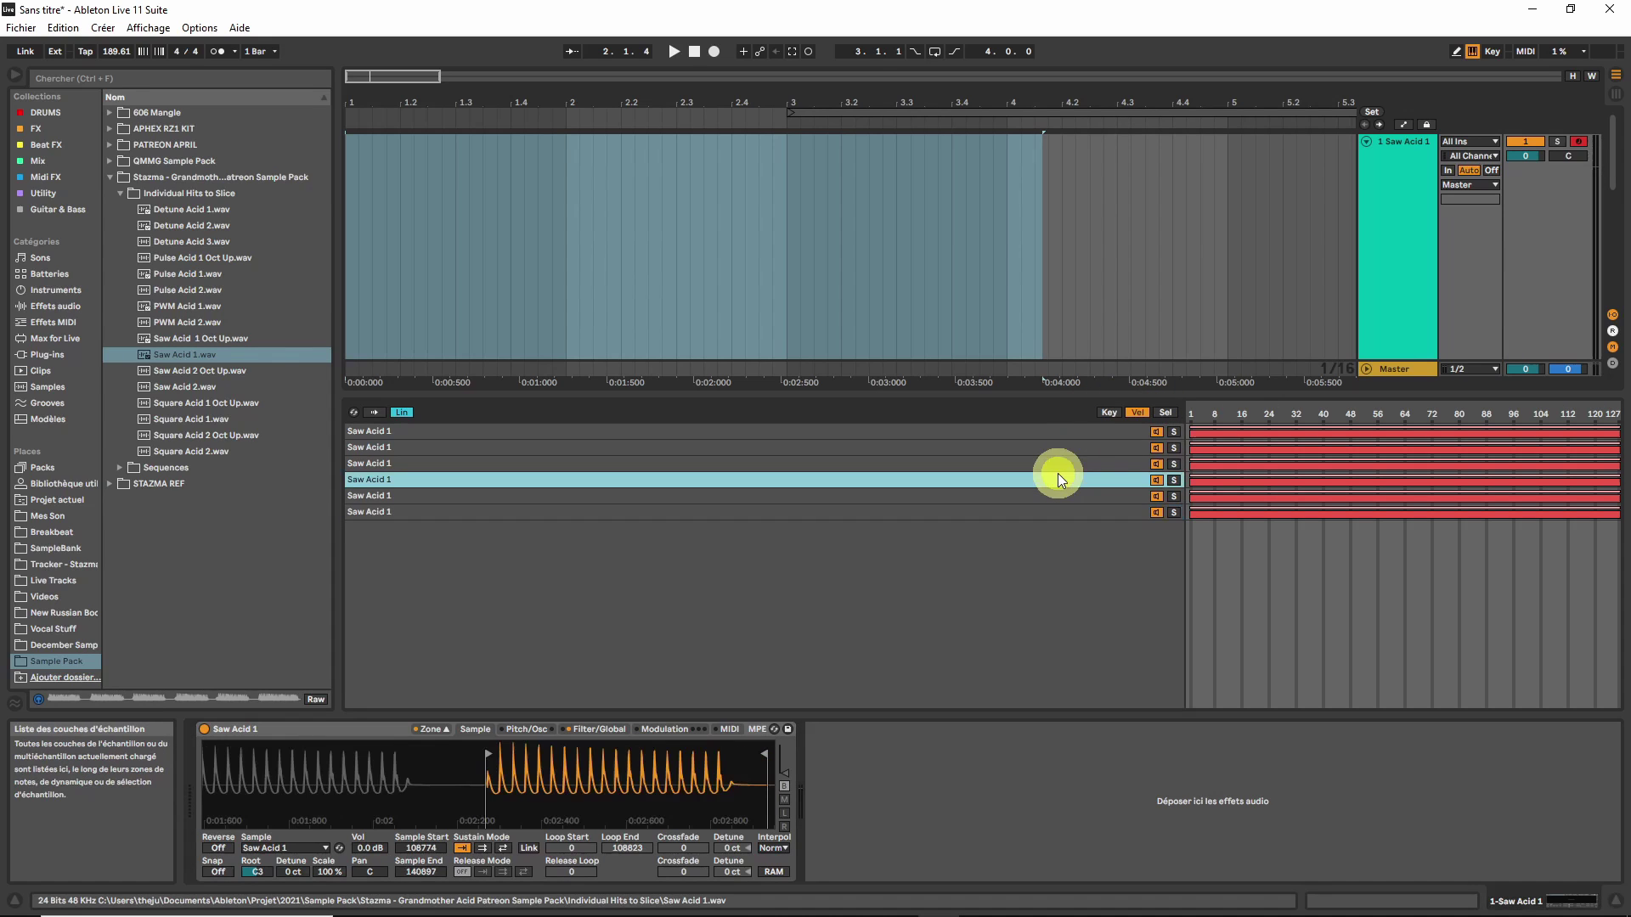
{"action": "key", "text": "ctrl+a"}
{"action": "right_click", "coordinate": [1067, 464]}
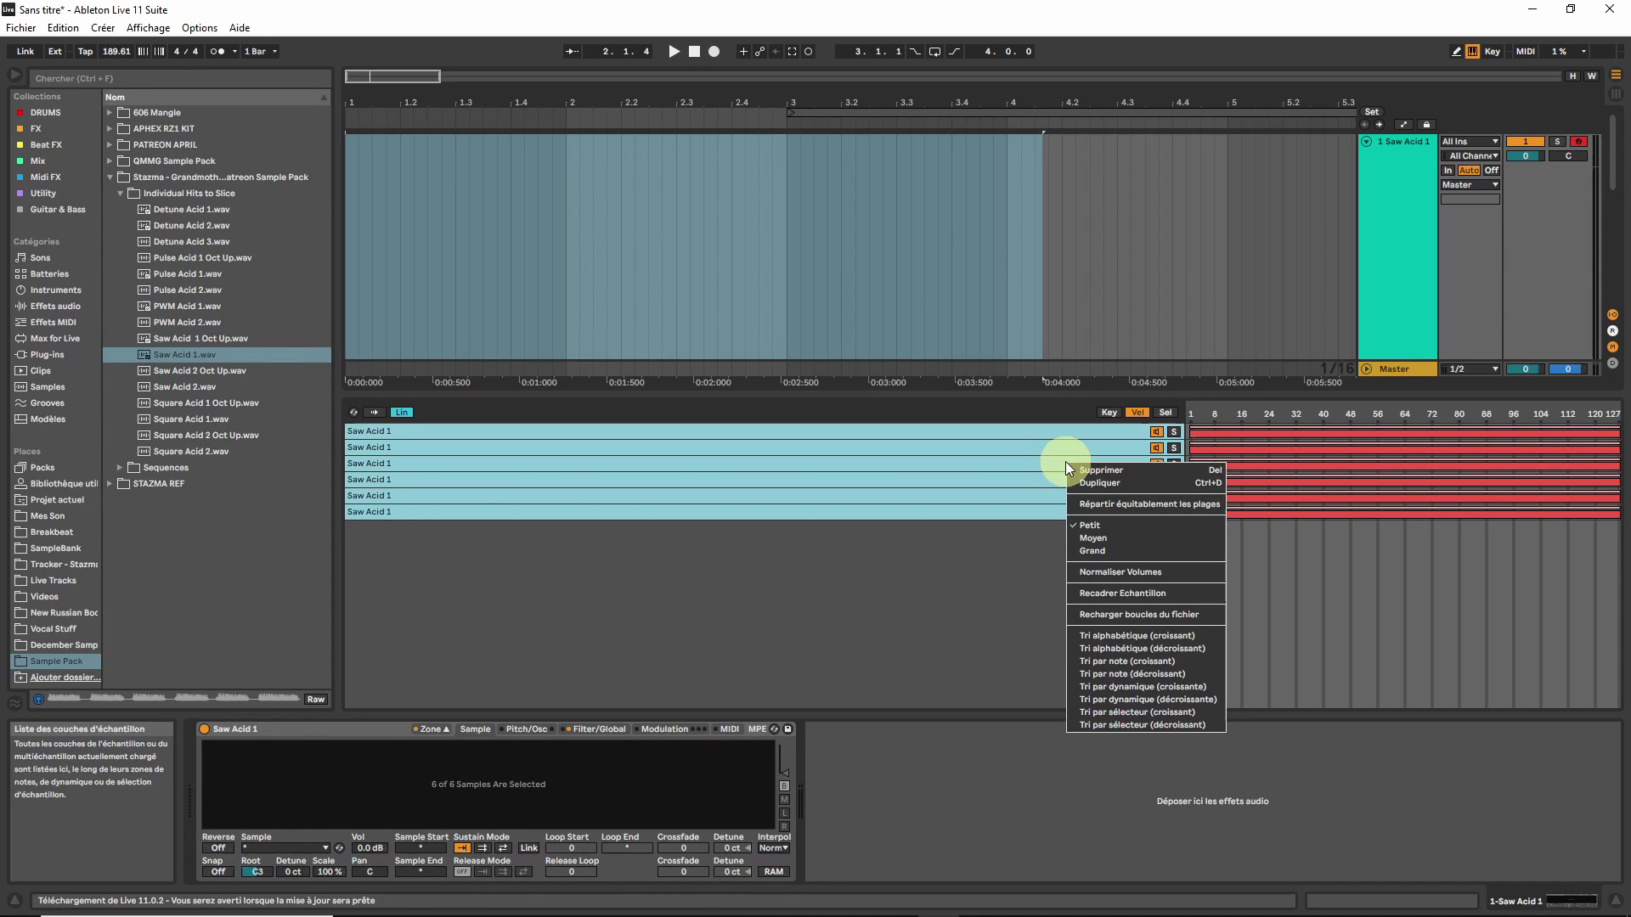
{"action": "left_click", "coordinate": [1092, 503]}
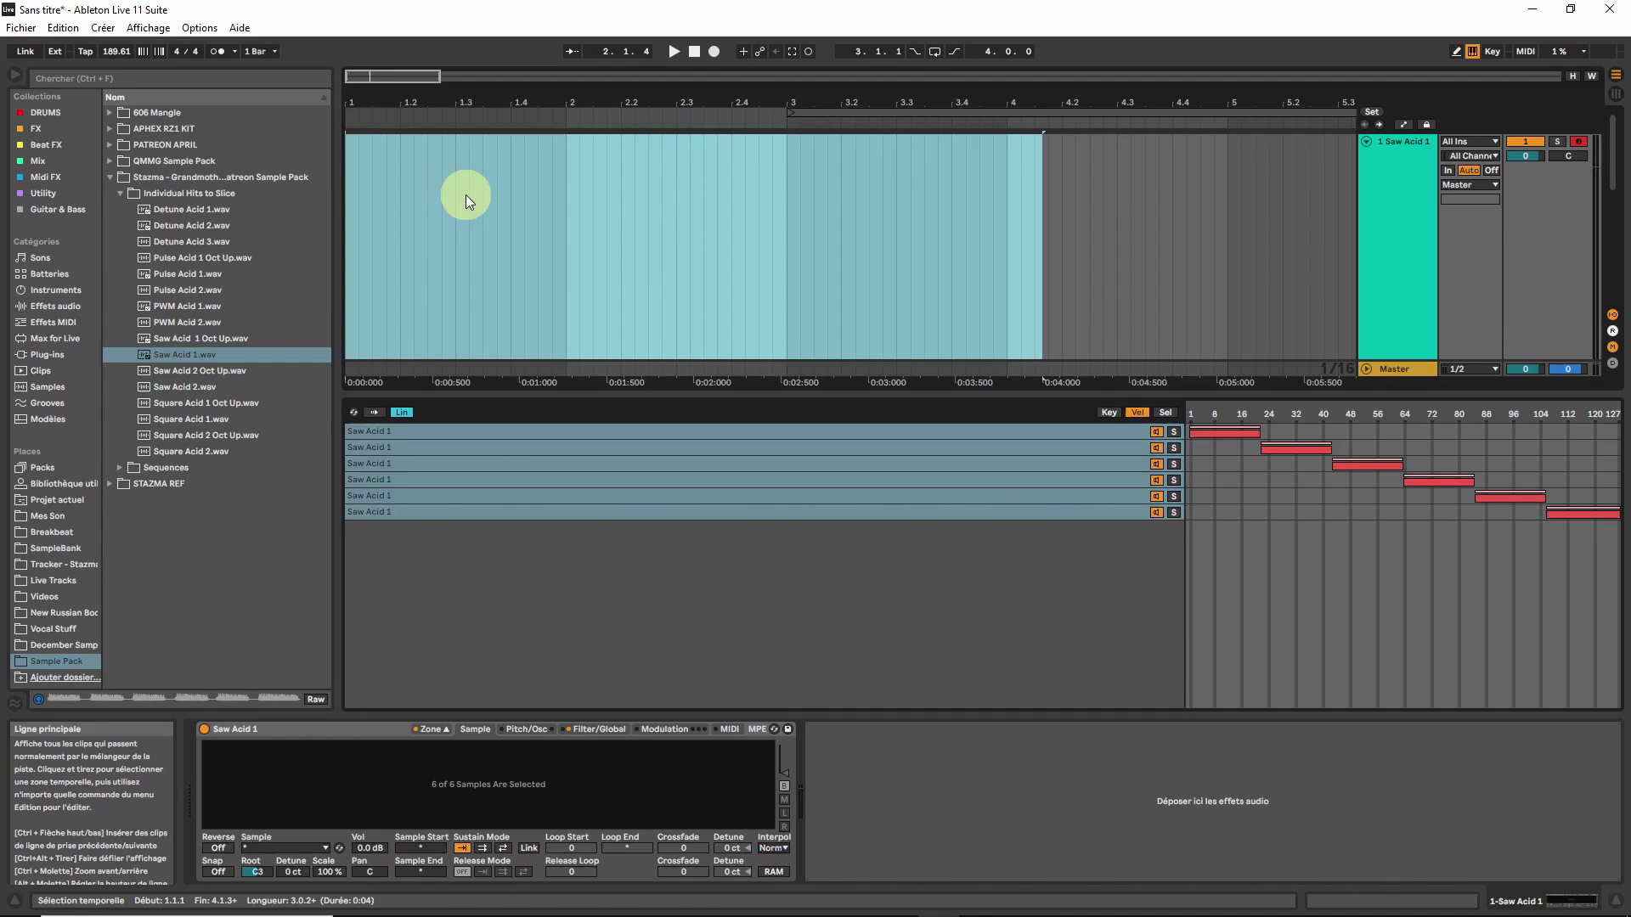
- Create a looped one-bar MIDI clip with a note pattern at bar 1 of the Saw Acid 1 track and enlarge its velocity lane
{"action": "left_click_drag", "start_coordinate": [457, 196], "coordinate": [182, 198]}
{"action": "key", "text": "ctrl+shift+m"}
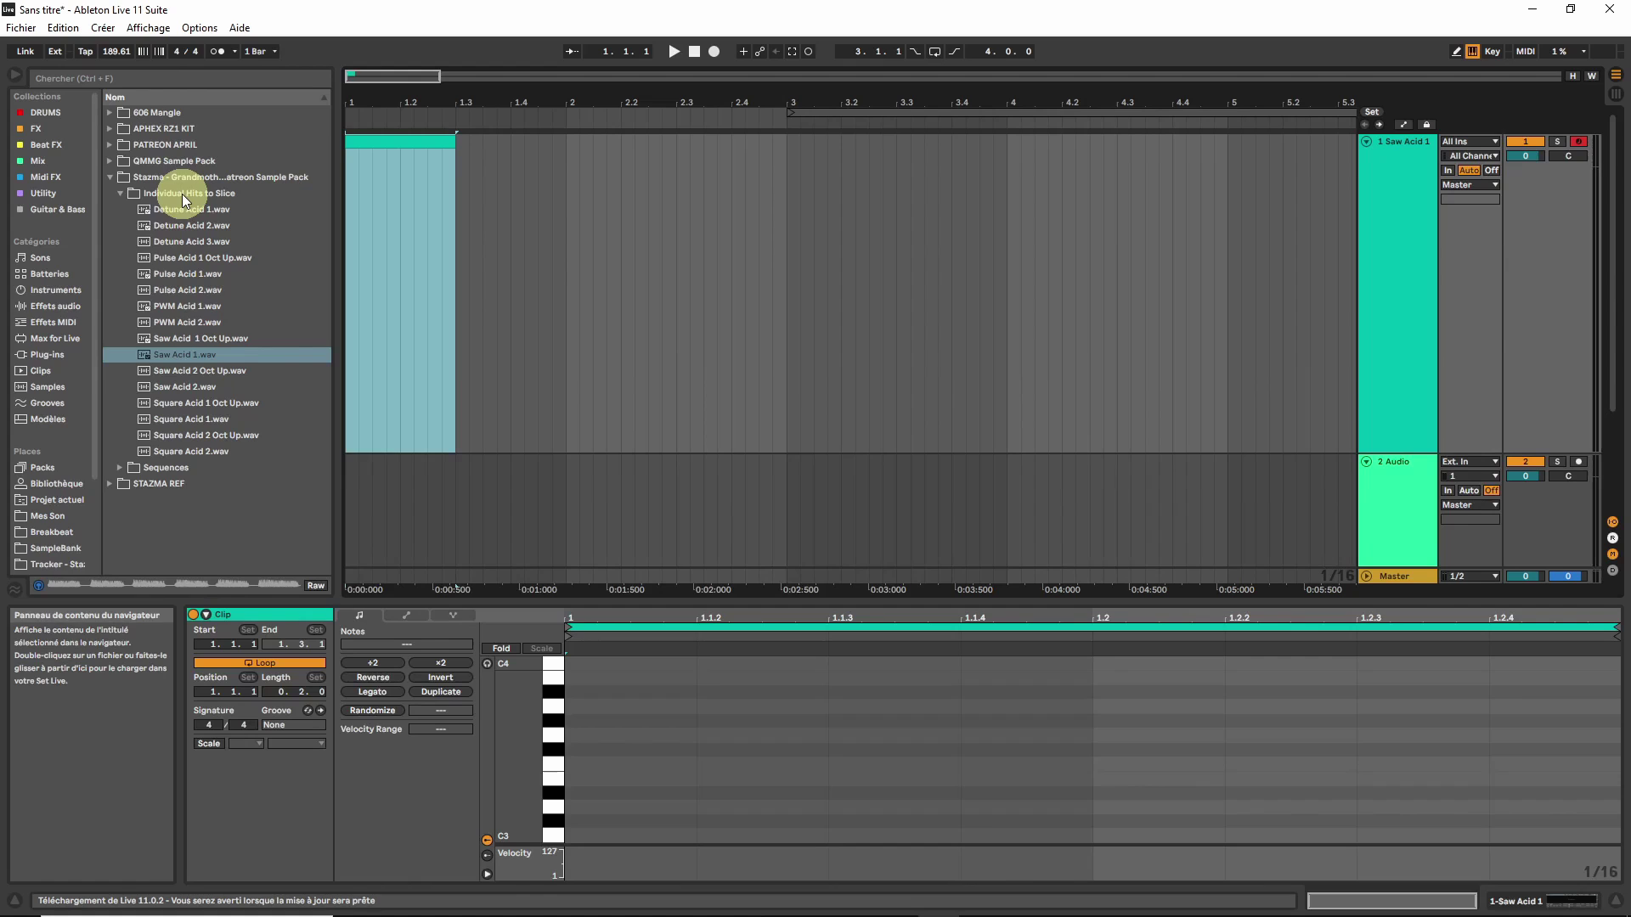
{"action": "double_click", "coordinate": [611, 838]}
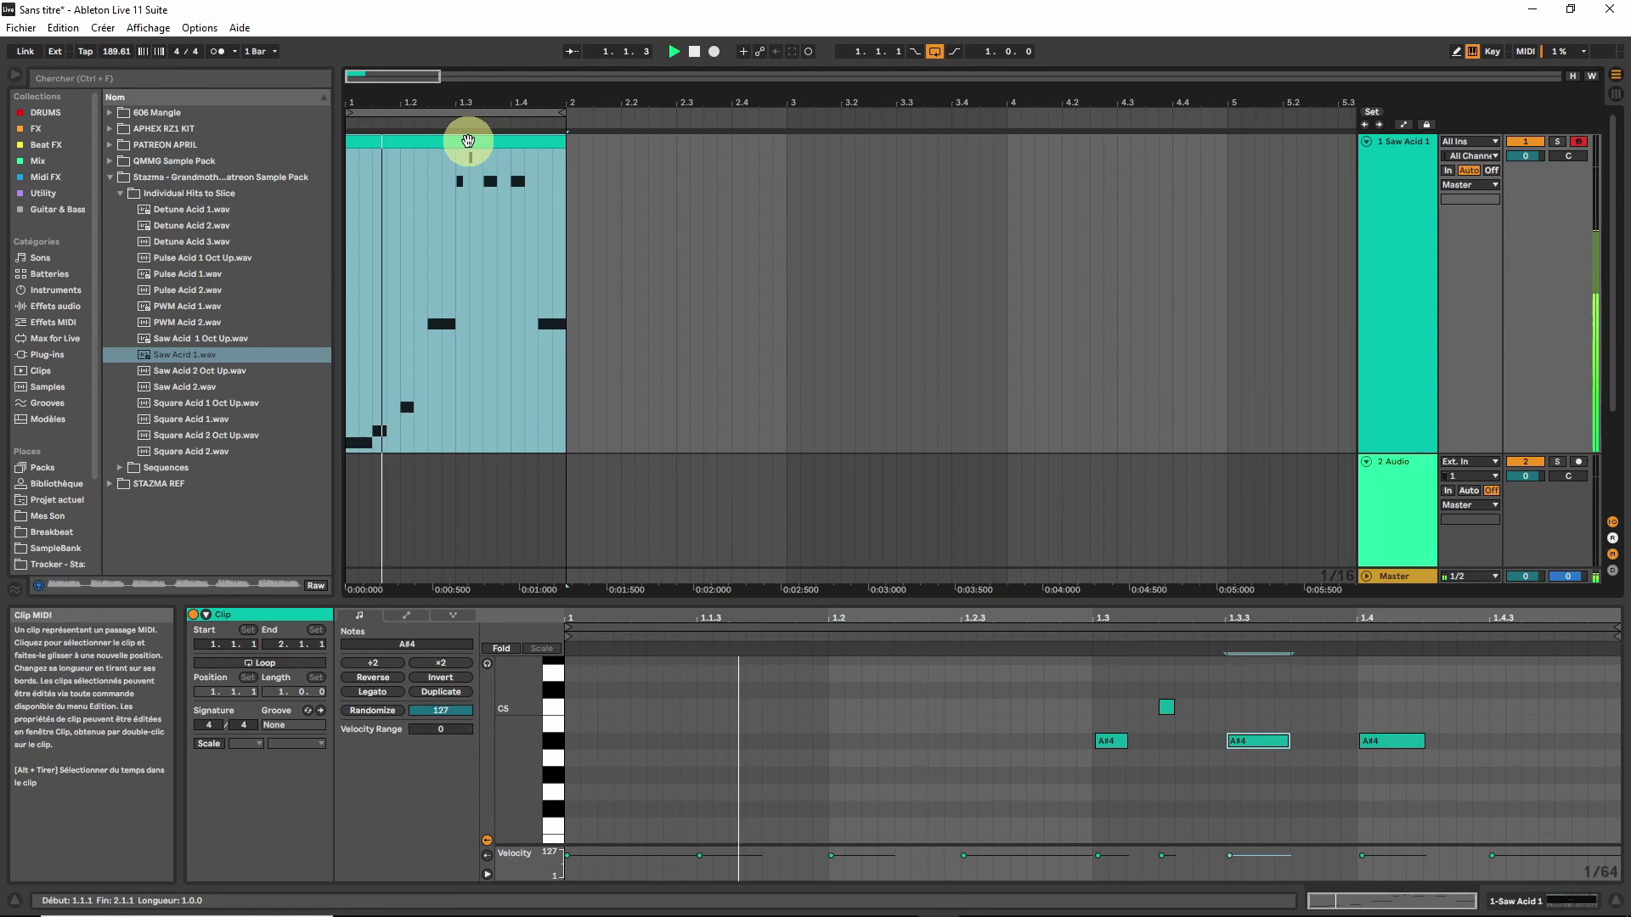
{"action": "scroll", "coordinate": [888, 736], "scroll_direction": "down", "scroll_amount": 2}
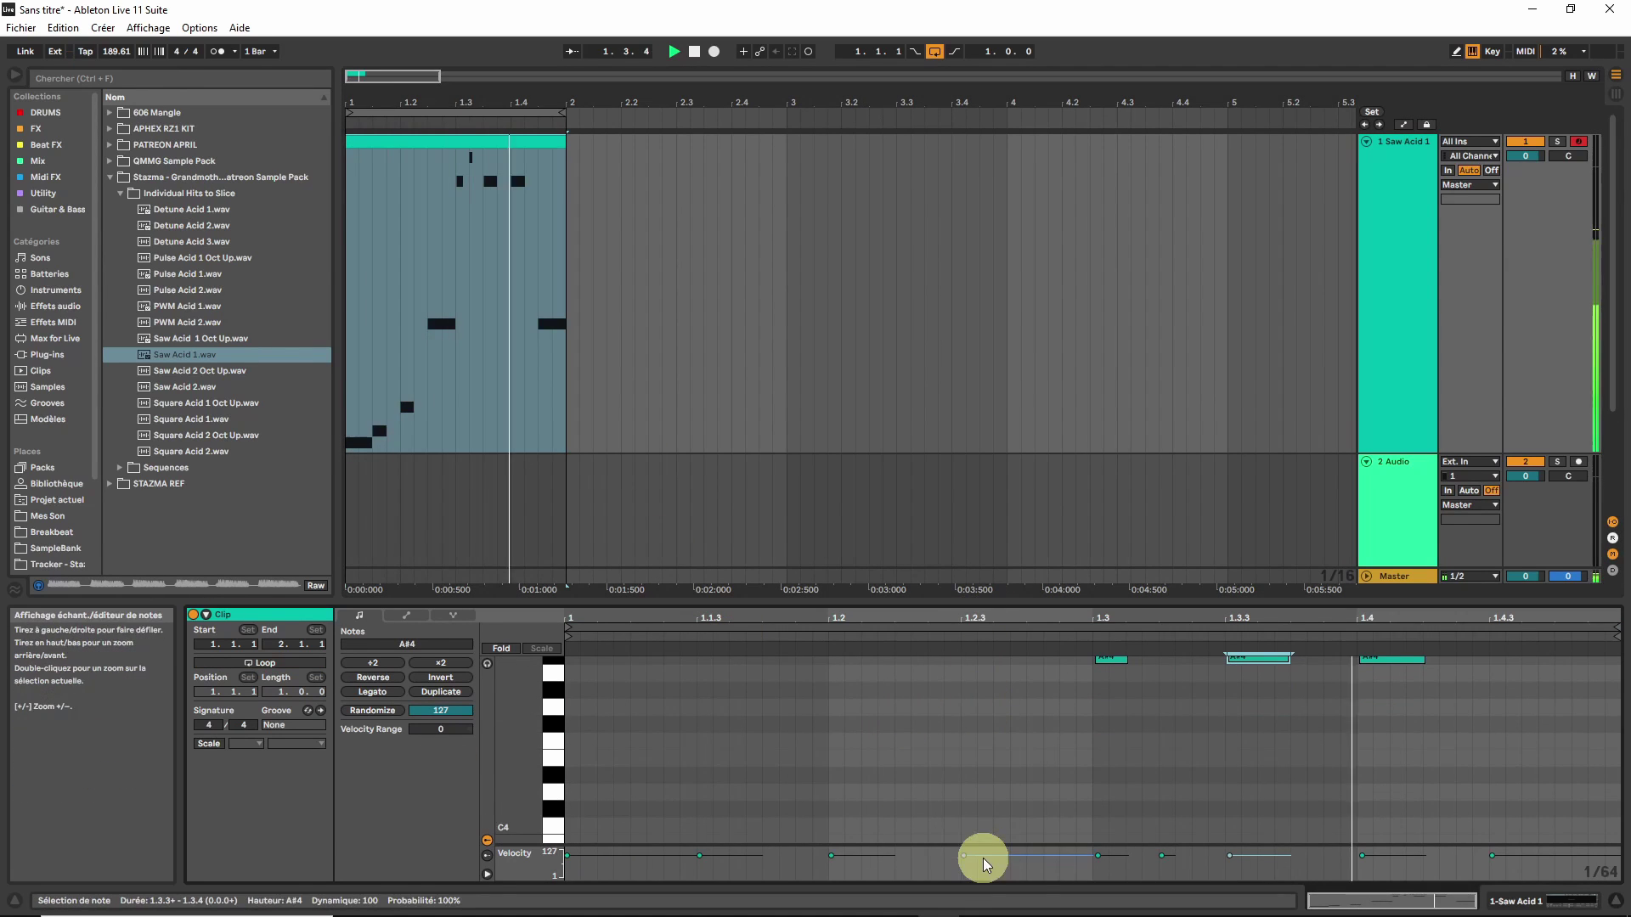
{"action": "left_click_drag", "start_coordinate": [965, 844], "coordinate": [866, 776]}
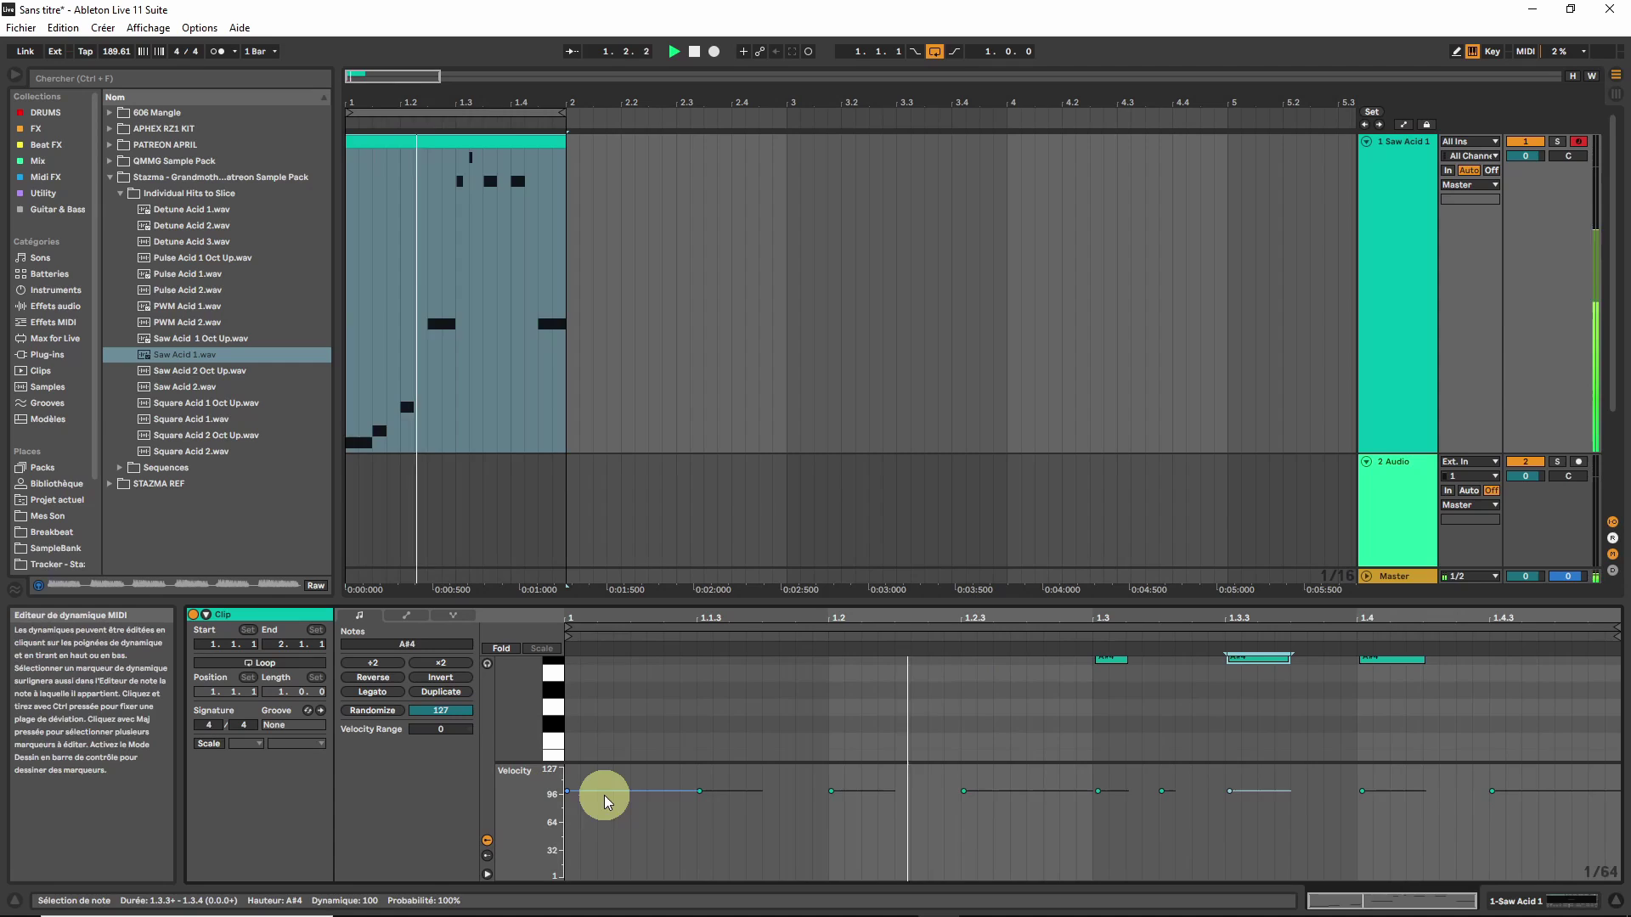
- Lower the velocities of all notes after the first one to 1
{"action": "key", "text": "ctrl+a"}
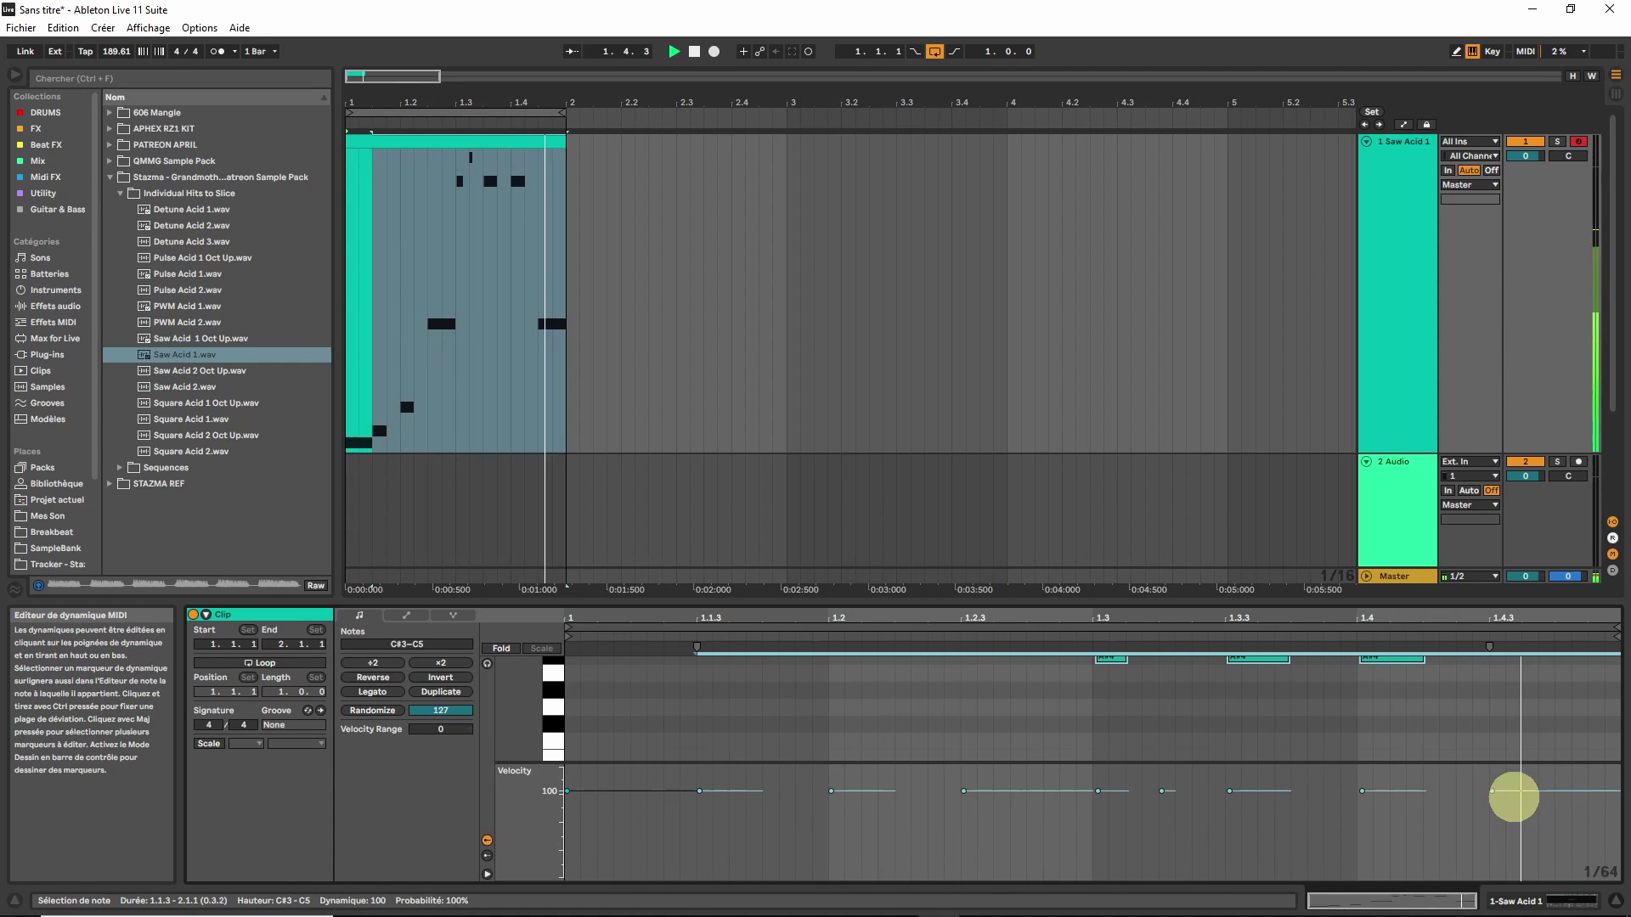
{"action": "left_click_drag", "start_coordinate": [1515, 796], "coordinate": [1495, 876]}
{"action": "left_click", "coordinate": [715, 810]}
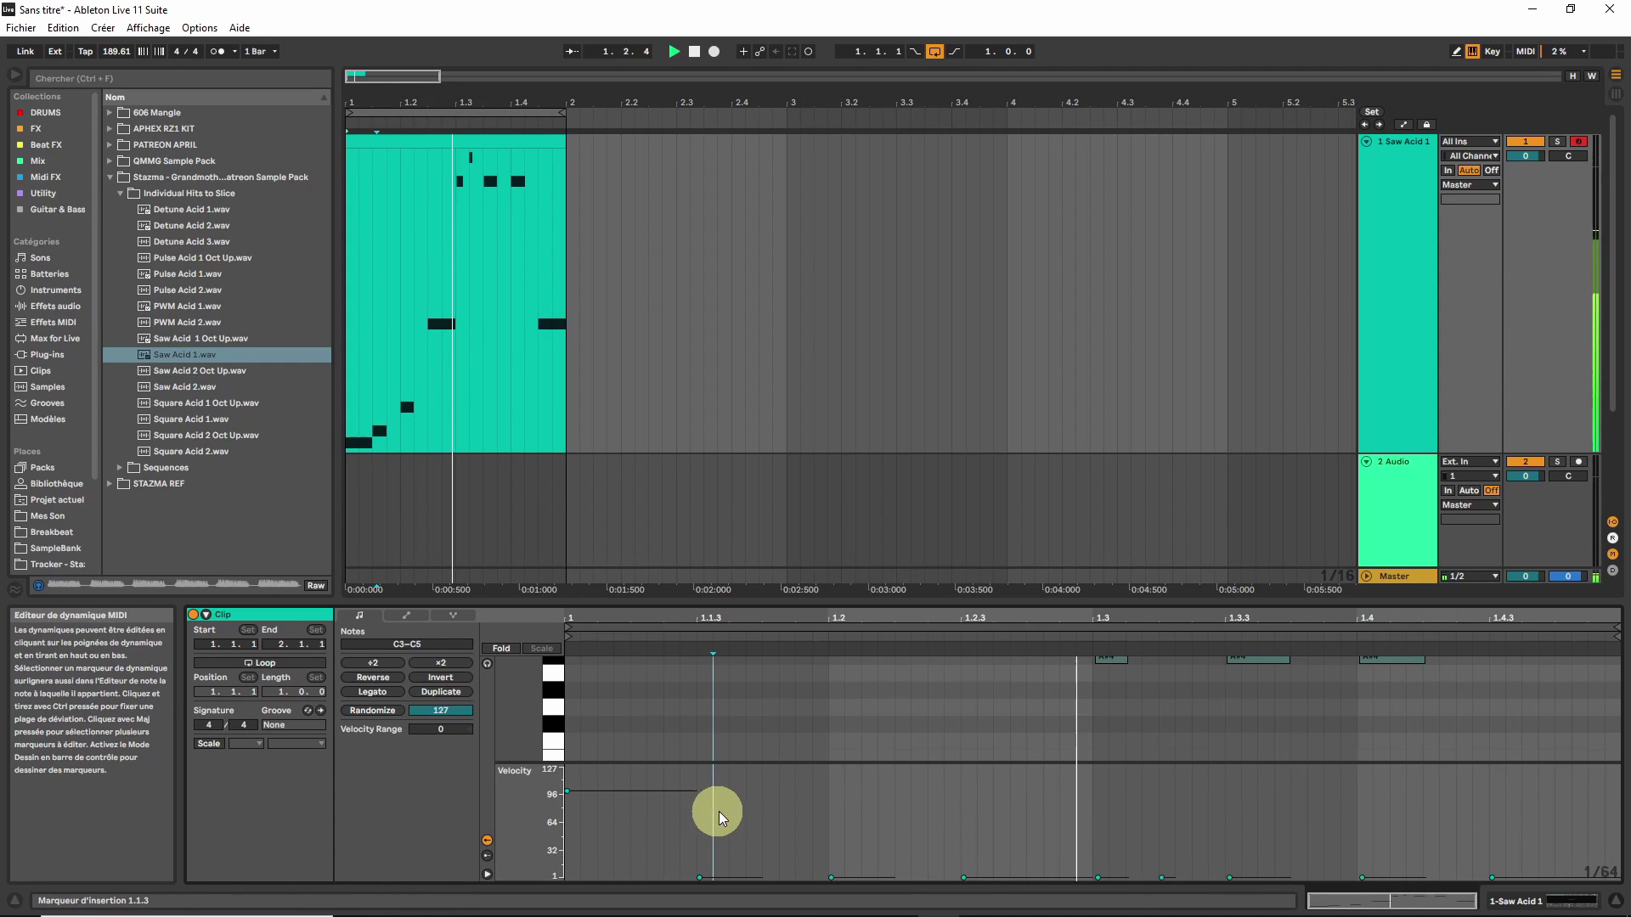
- Set the velocity of the note at 1.2 to 47 and the note at 1.2.3 to 127, and lower the first note's velocity to about 85
{"action": "left_click_drag", "start_coordinate": [874, 876], "coordinate": [874, 837]}
{"action": "left_click_drag", "start_coordinate": [1076, 874], "coordinate": [1076, 767]}
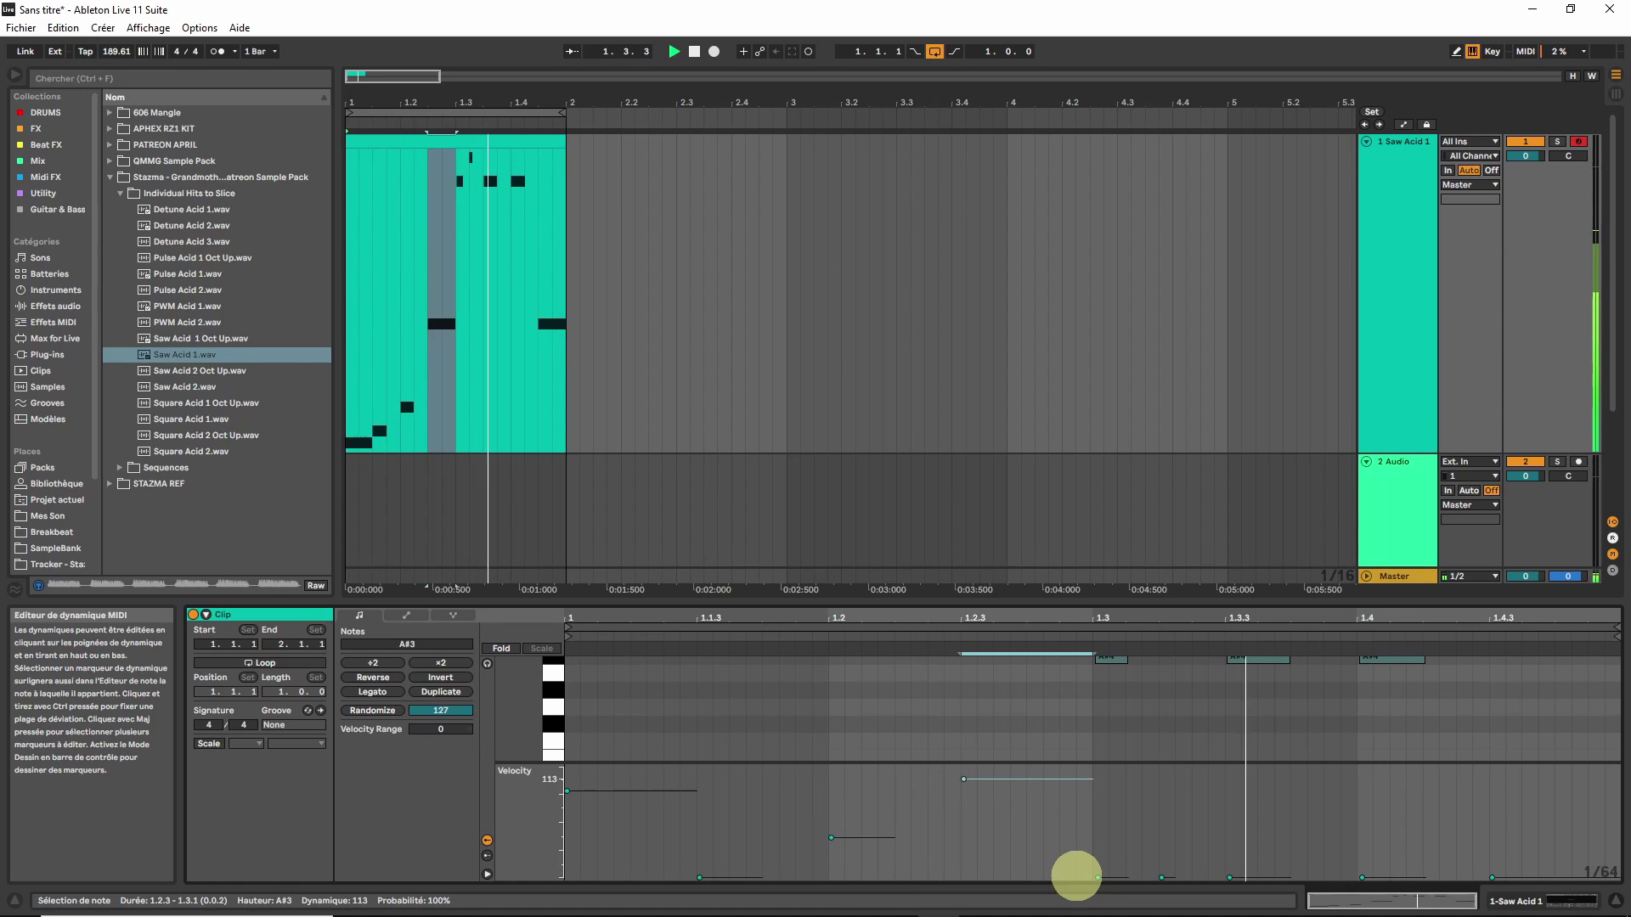
{"action": "left_click_drag", "start_coordinate": [617, 784], "coordinate": [613, 799]}
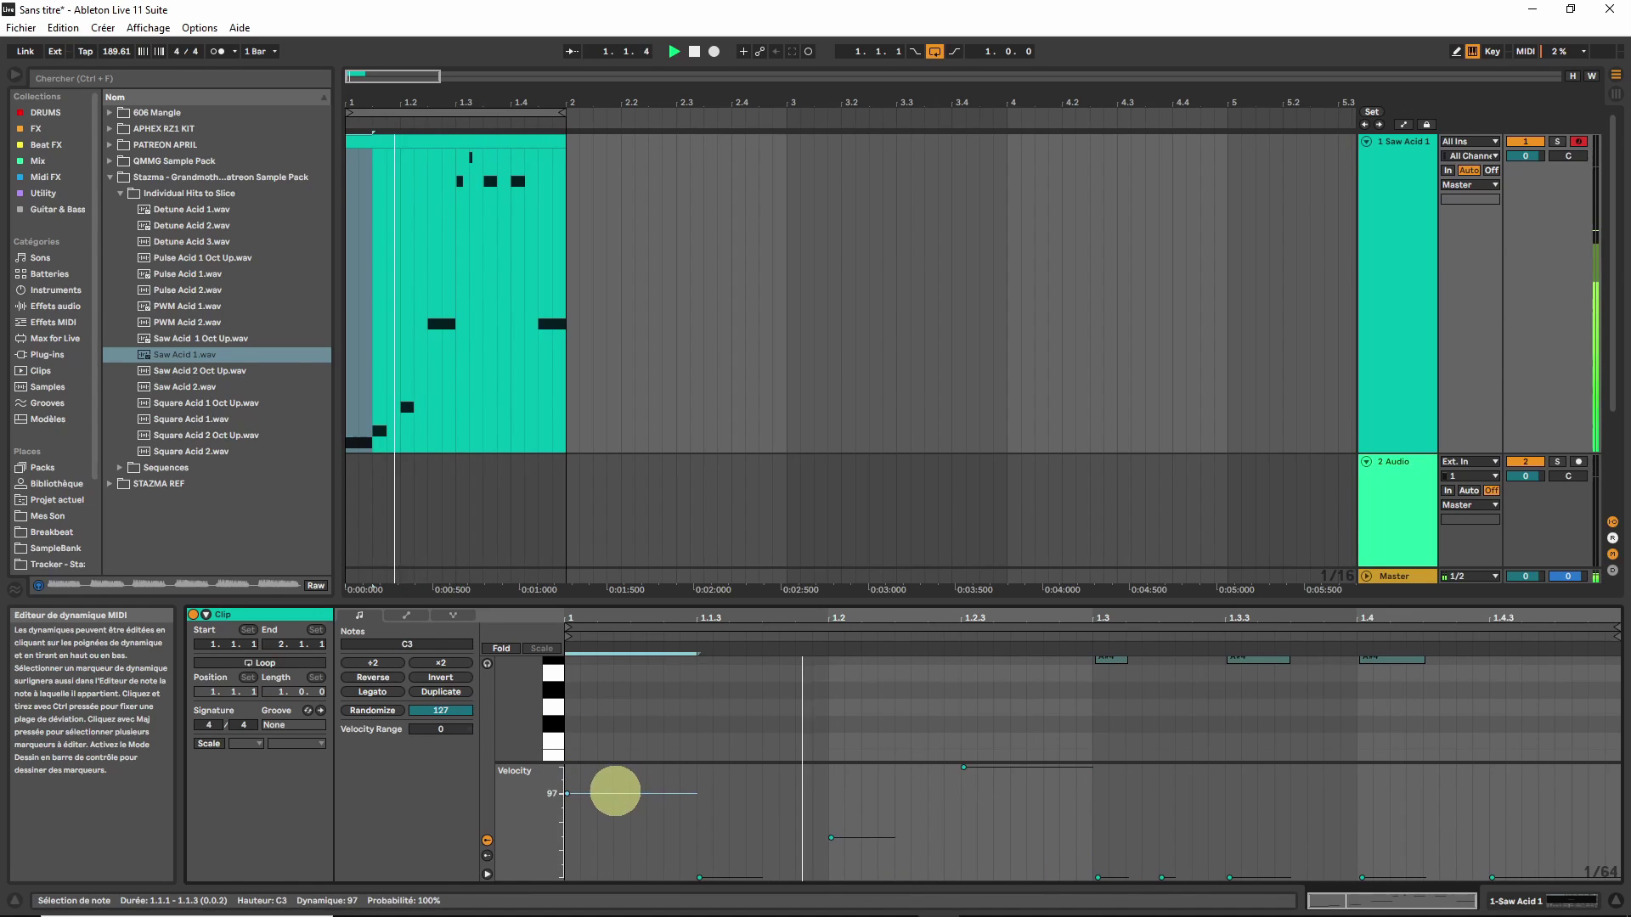
- Set the velocity of the C5 note to 49, the A#4 note at 1.3.3 to 92 and the last A#3 note to 68
{"action": "left_click_drag", "start_coordinate": [1173, 878], "coordinate": [1174, 837]}
{"action": "mouse_move", "coordinate": [1266, 876]}
{"action": "left_mouse_down"}
{"action": "mouse_move", "coordinate": [1265, 790]}
{"action": "mouse_move", "coordinate": [1266, 882]}
{"action": "left_mouse_up"}
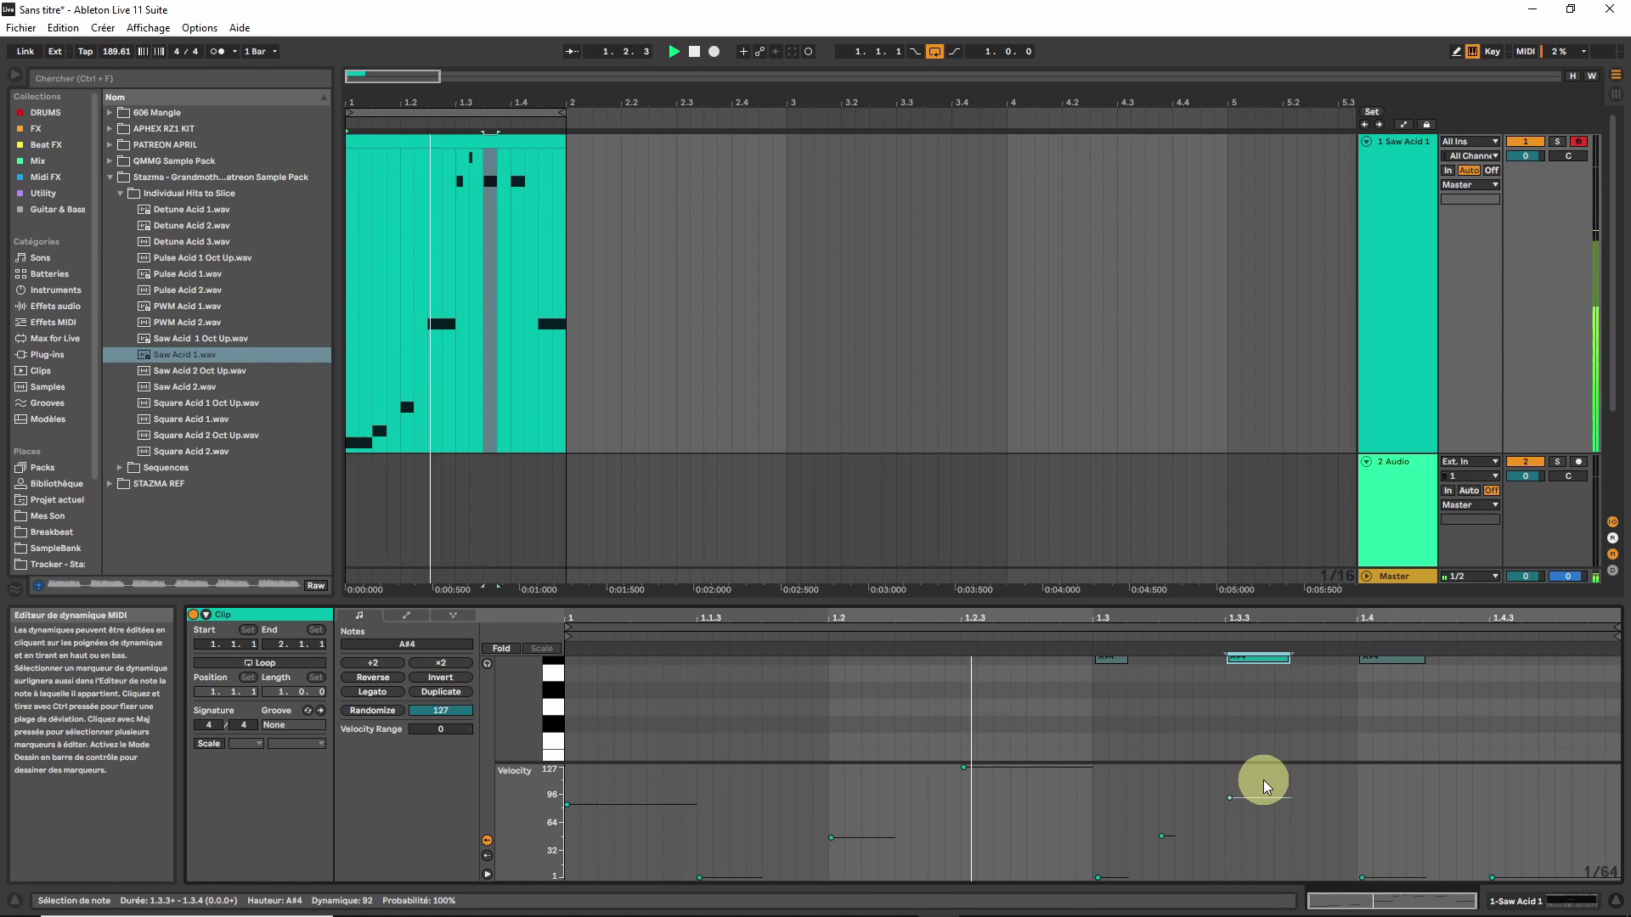
{"action": "left_click", "coordinate": [1391, 874]}
{"action": "left_click_drag", "start_coordinate": [1543, 878], "coordinate": [1542, 819]}
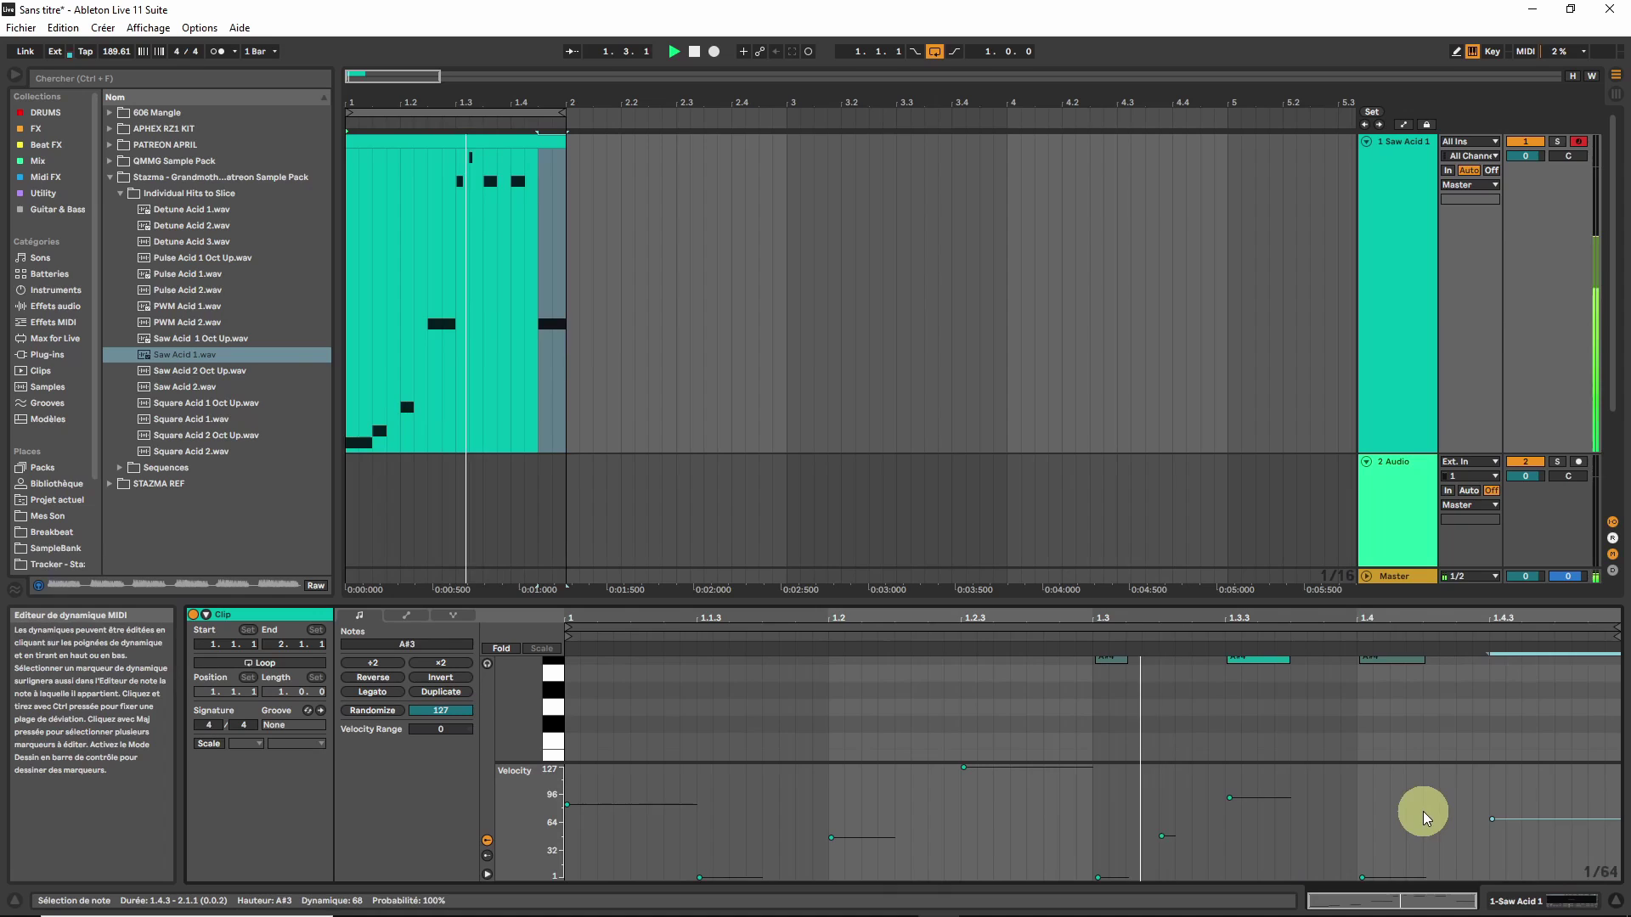
- Try the Sampler filter at 11.1 kHz with 39 % resonance, leave the filter switched off and set Vol<Vel to 25 %
{"action": "left_click", "coordinate": [1533, 902]}
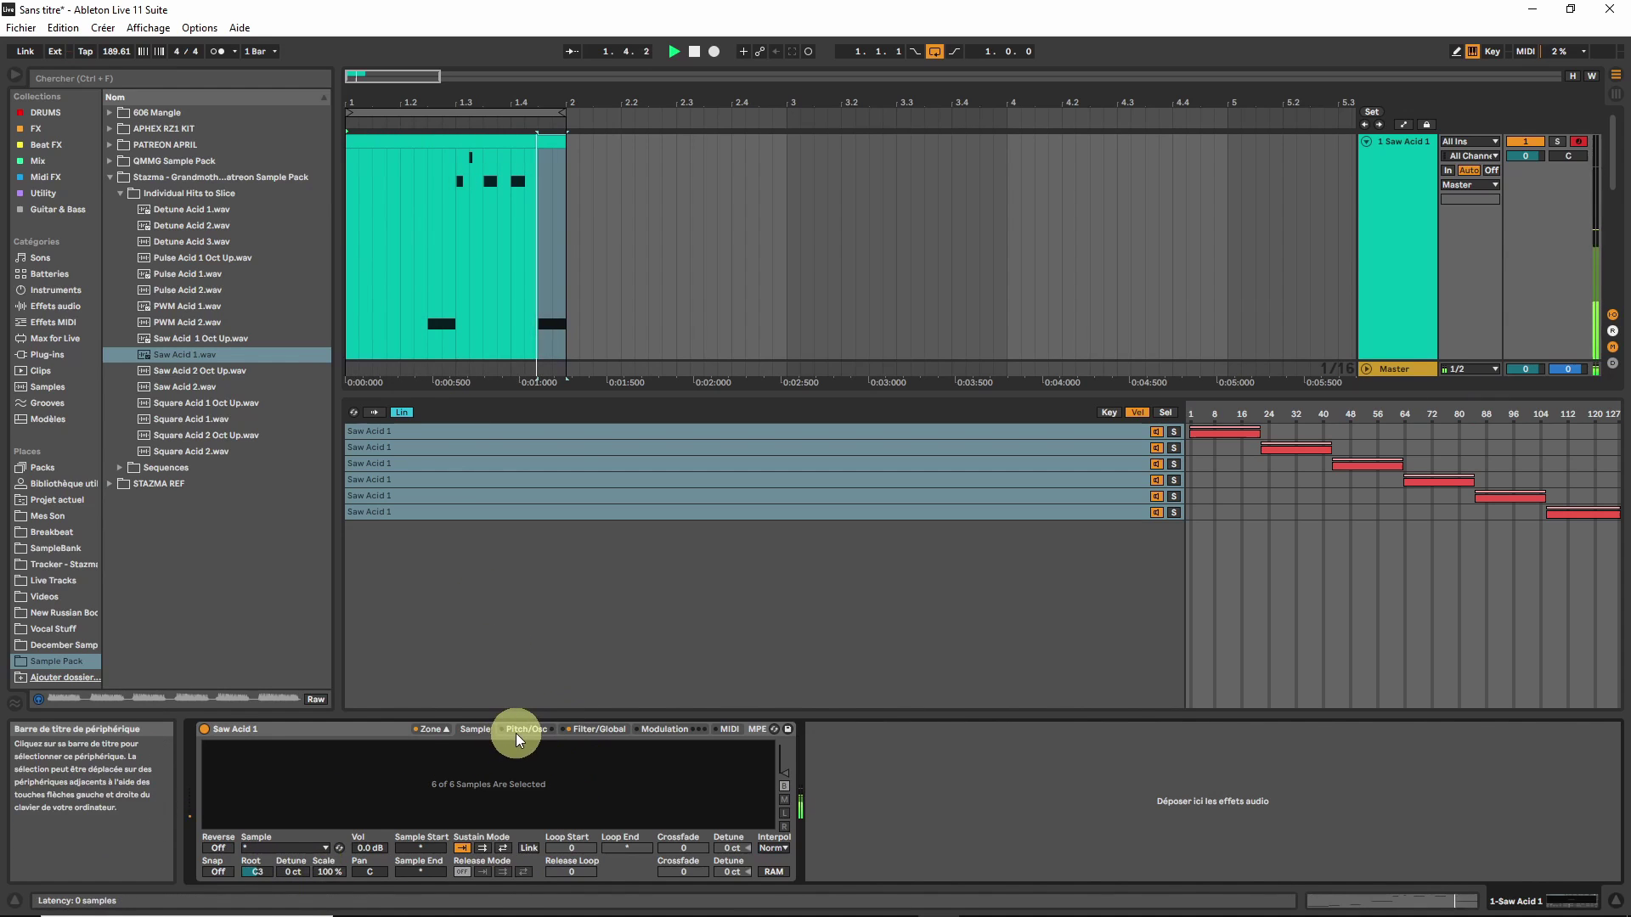
{"action": "left_click", "coordinate": [578, 728]}
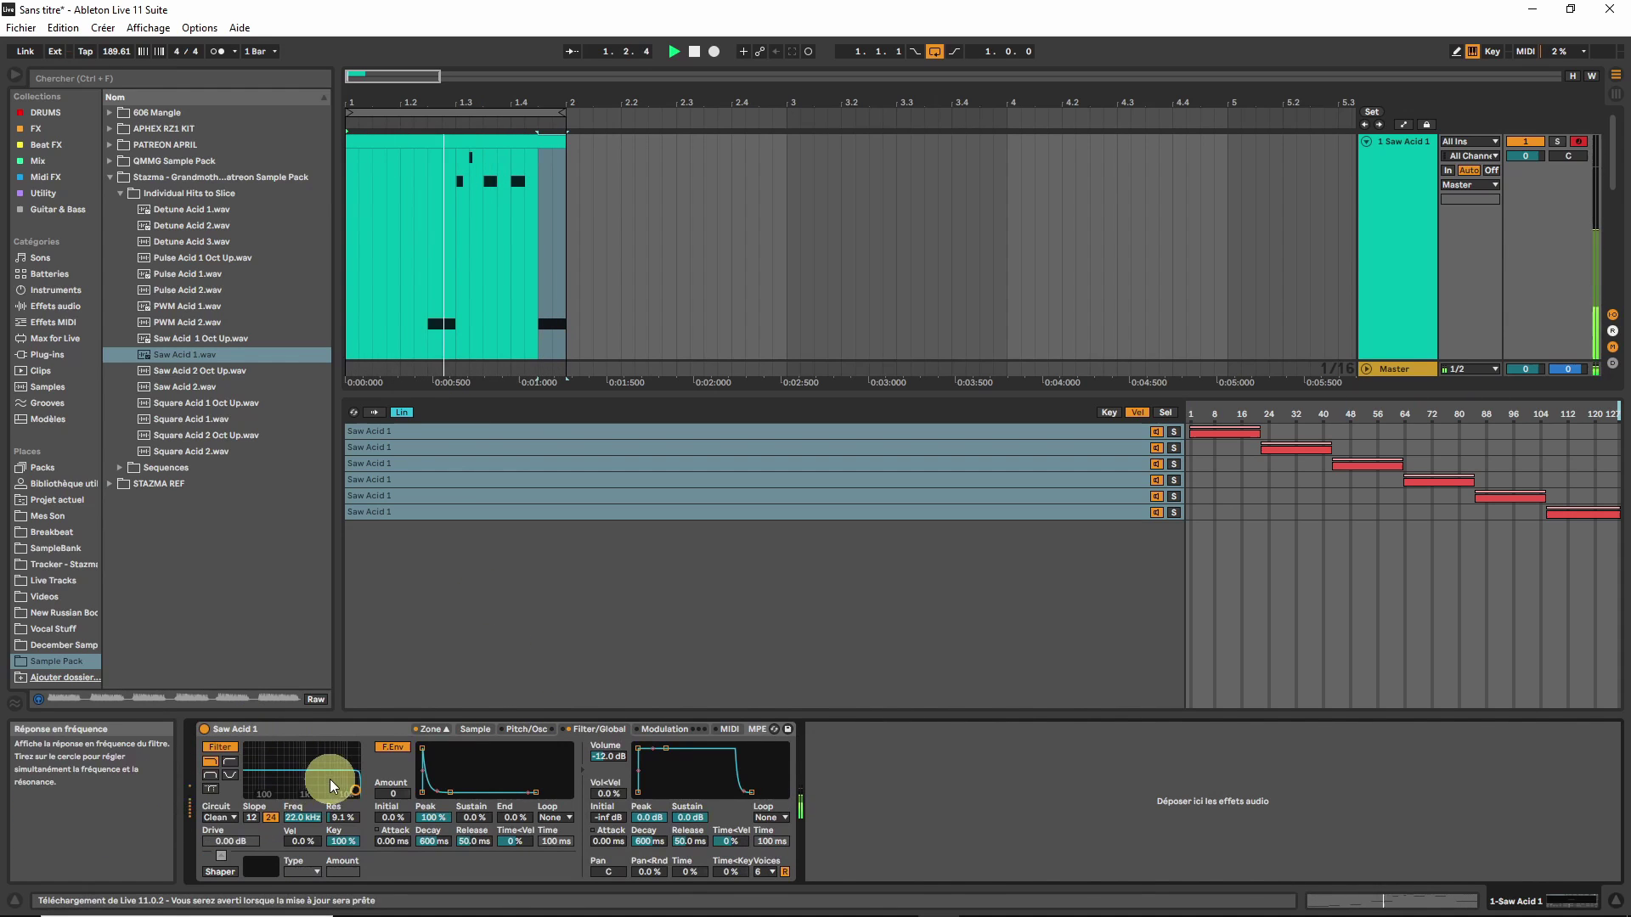
{"action": "left_click", "coordinate": [216, 745]}
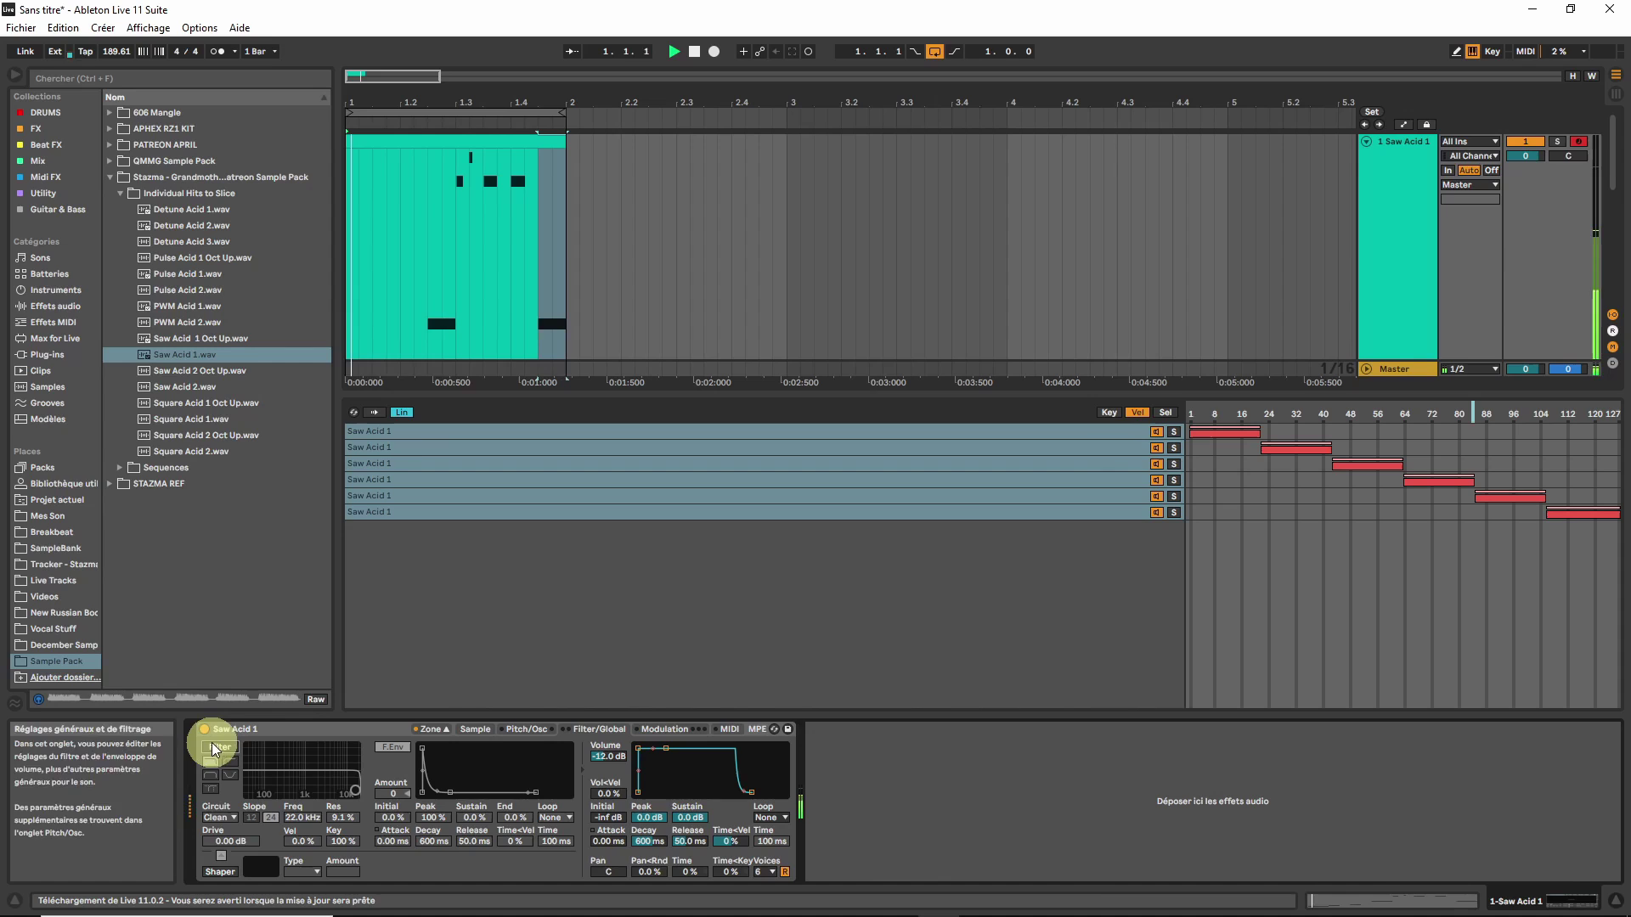
{"action": "left_click", "coordinate": [213, 745]}
{"action": "mouse_move", "coordinate": [317, 778]}
{"action": "left_mouse_down"}
{"action": "mouse_move", "coordinate": [349, 785]}
{"action": "mouse_move", "coordinate": [270, 772]}
{"action": "mouse_move", "coordinate": [344, 779]}
{"action": "left_mouse_up"}
{"action": "left_click", "coordinate": [219, 749]}
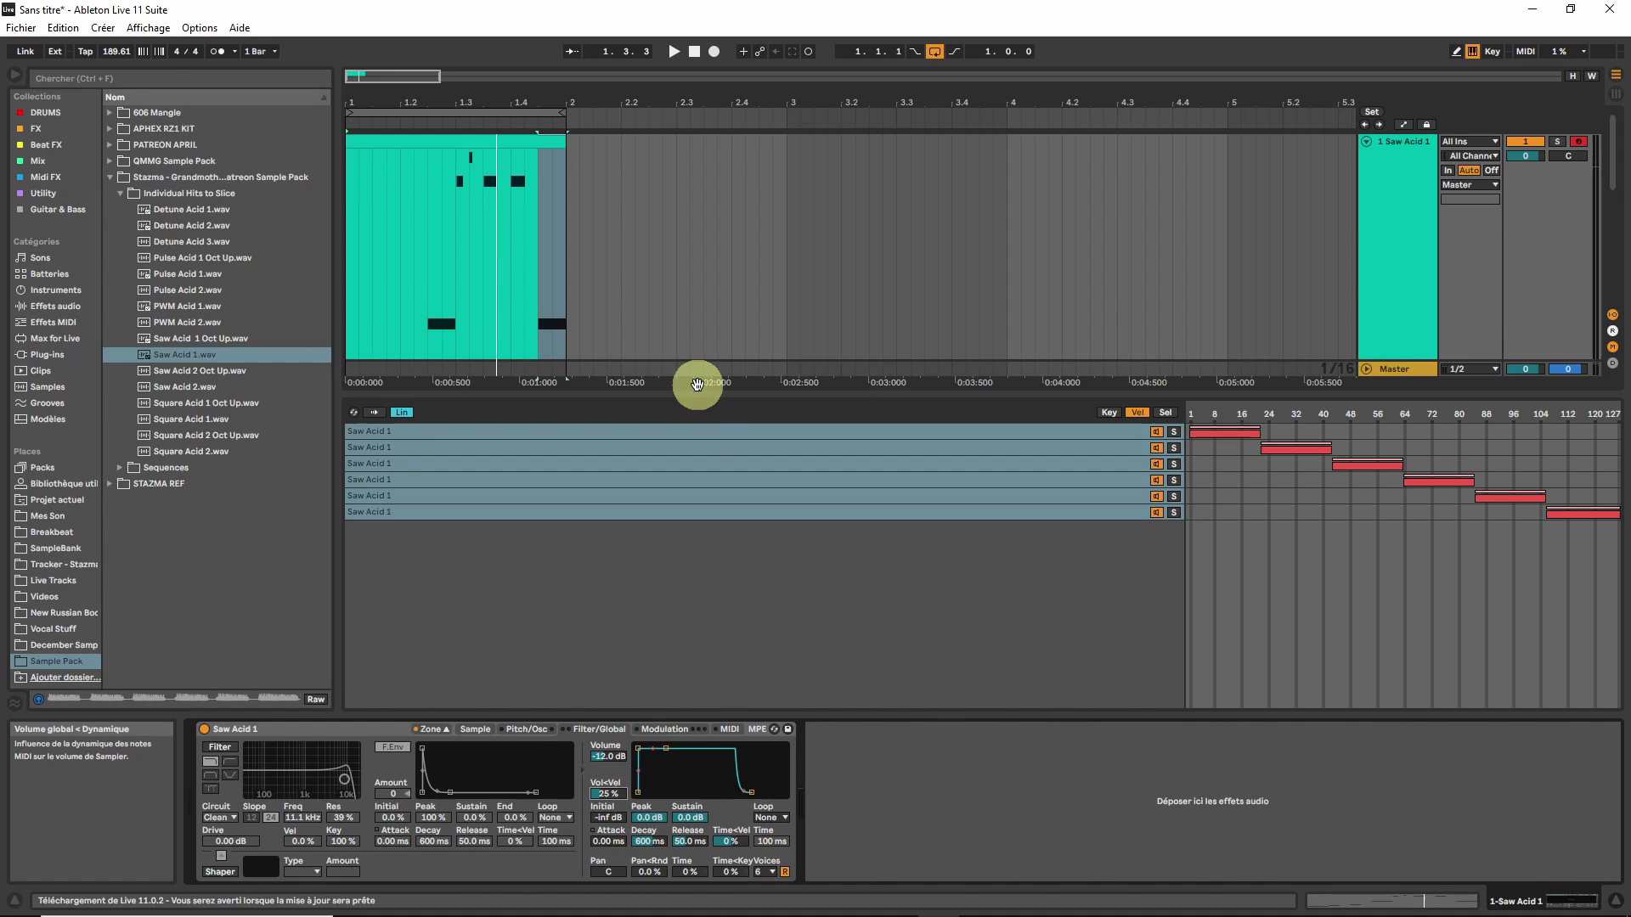
- Reopen the MIDI clip and give the D#3 note a velocity range of +49 and the A#3 note at 1.2.3 a range down to about 44
{"action": "left_click", "coordinate": [390, 147]}
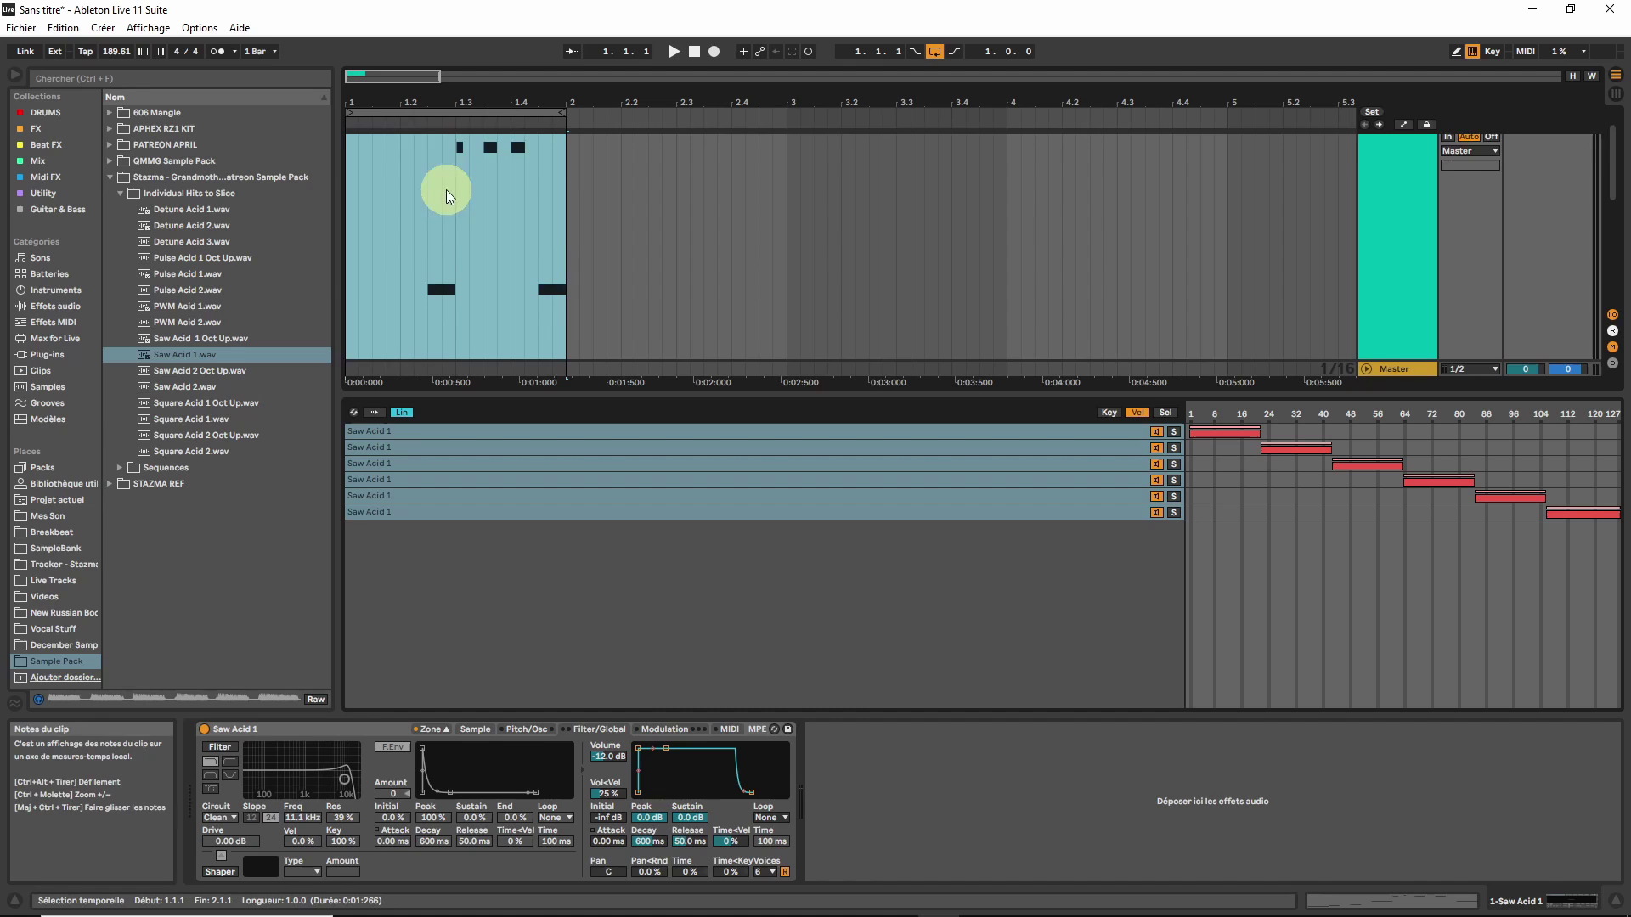
{"action": "double_click", "coordinate": [401, 144]}
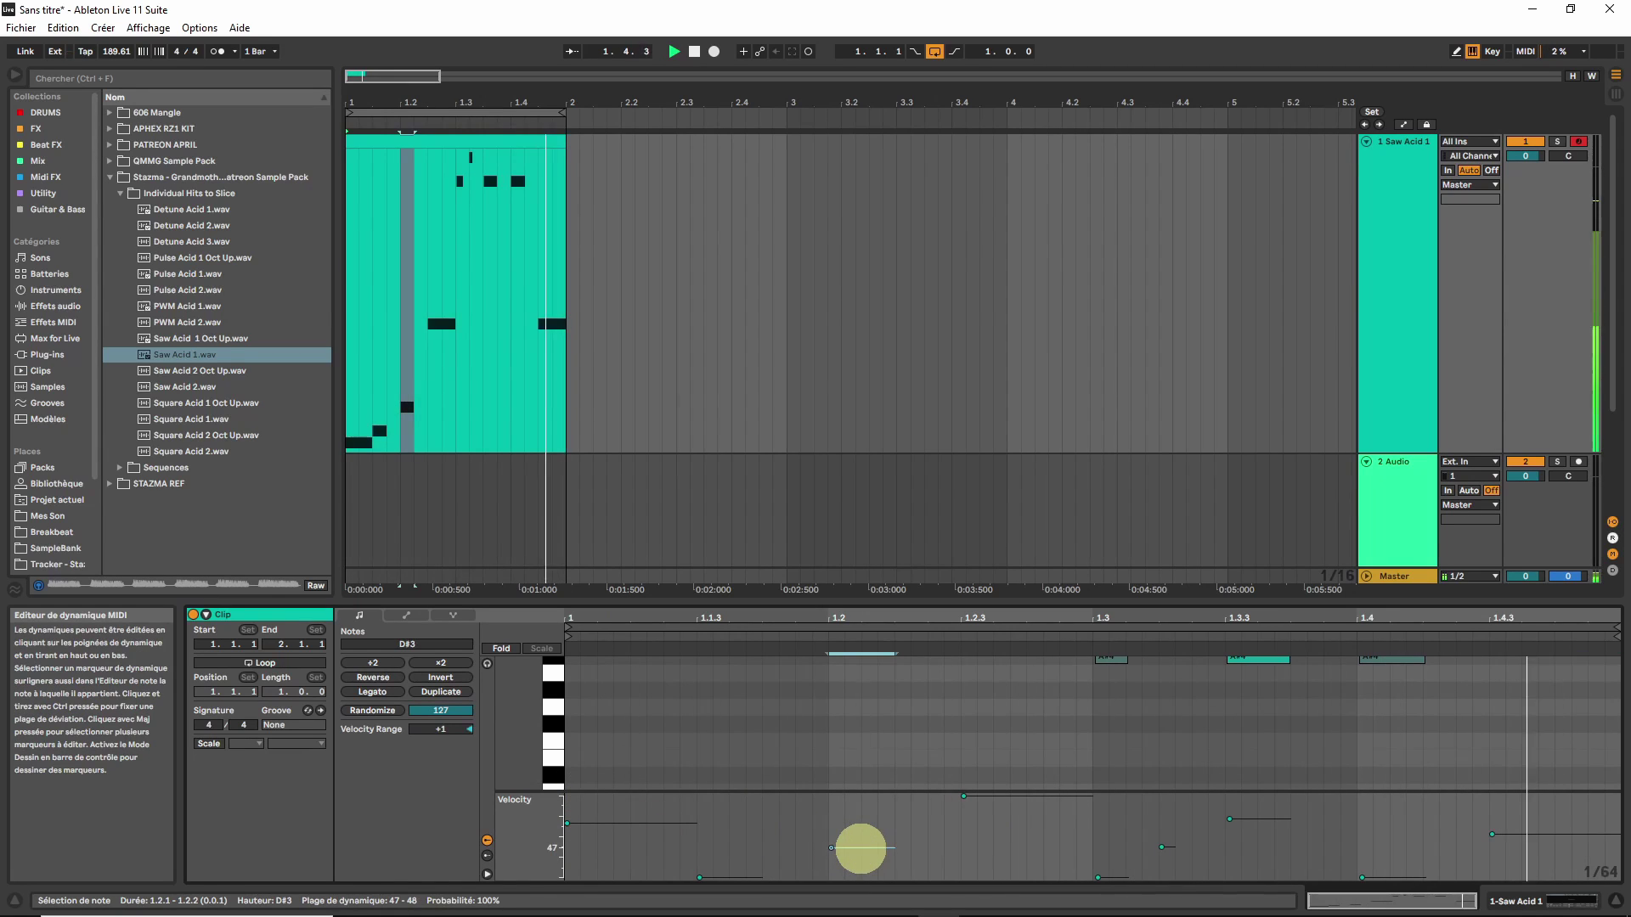
{"action": "left_click", "coordinate": [860, 849]}
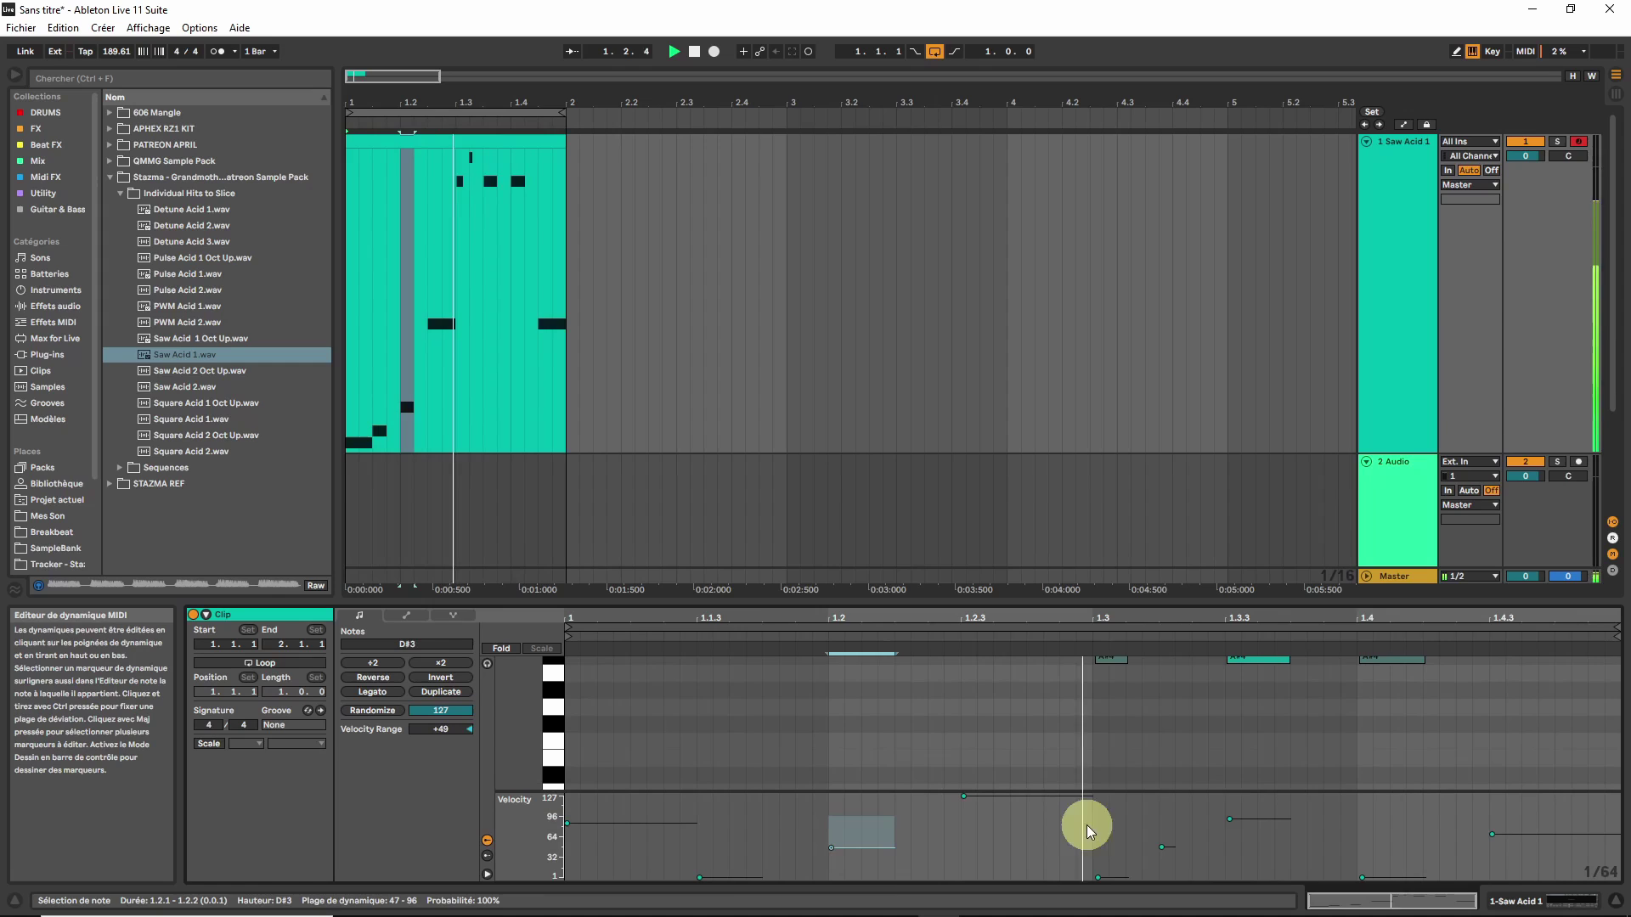
{"action": "left_click_drag", "start_coordinate": [1043, 804], "coordinate": [1038, 874]}
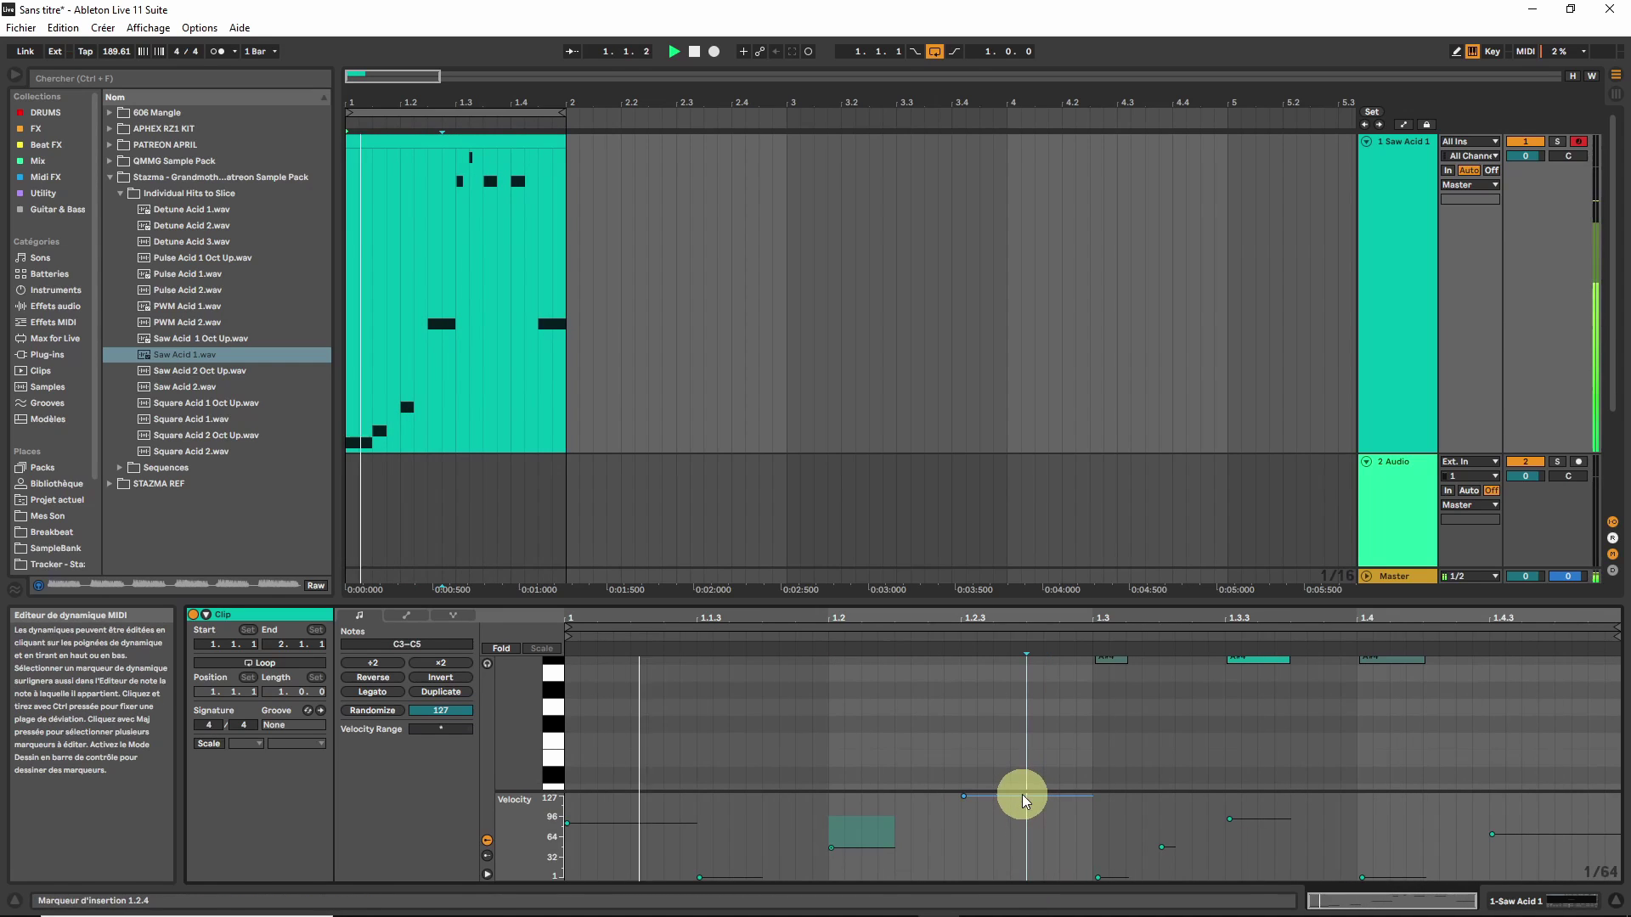
{"action": "left_click_drag", "start_coordinate": [1022, 795], "coordinate": [1022, 848]}
- Set velocity ranges of -25 on the A#4 note at 1.3.3, +98 on the A#4 note at 1.4 and +59 on the last note
{"action": "left_click", "coordinate": [1259, 814]}
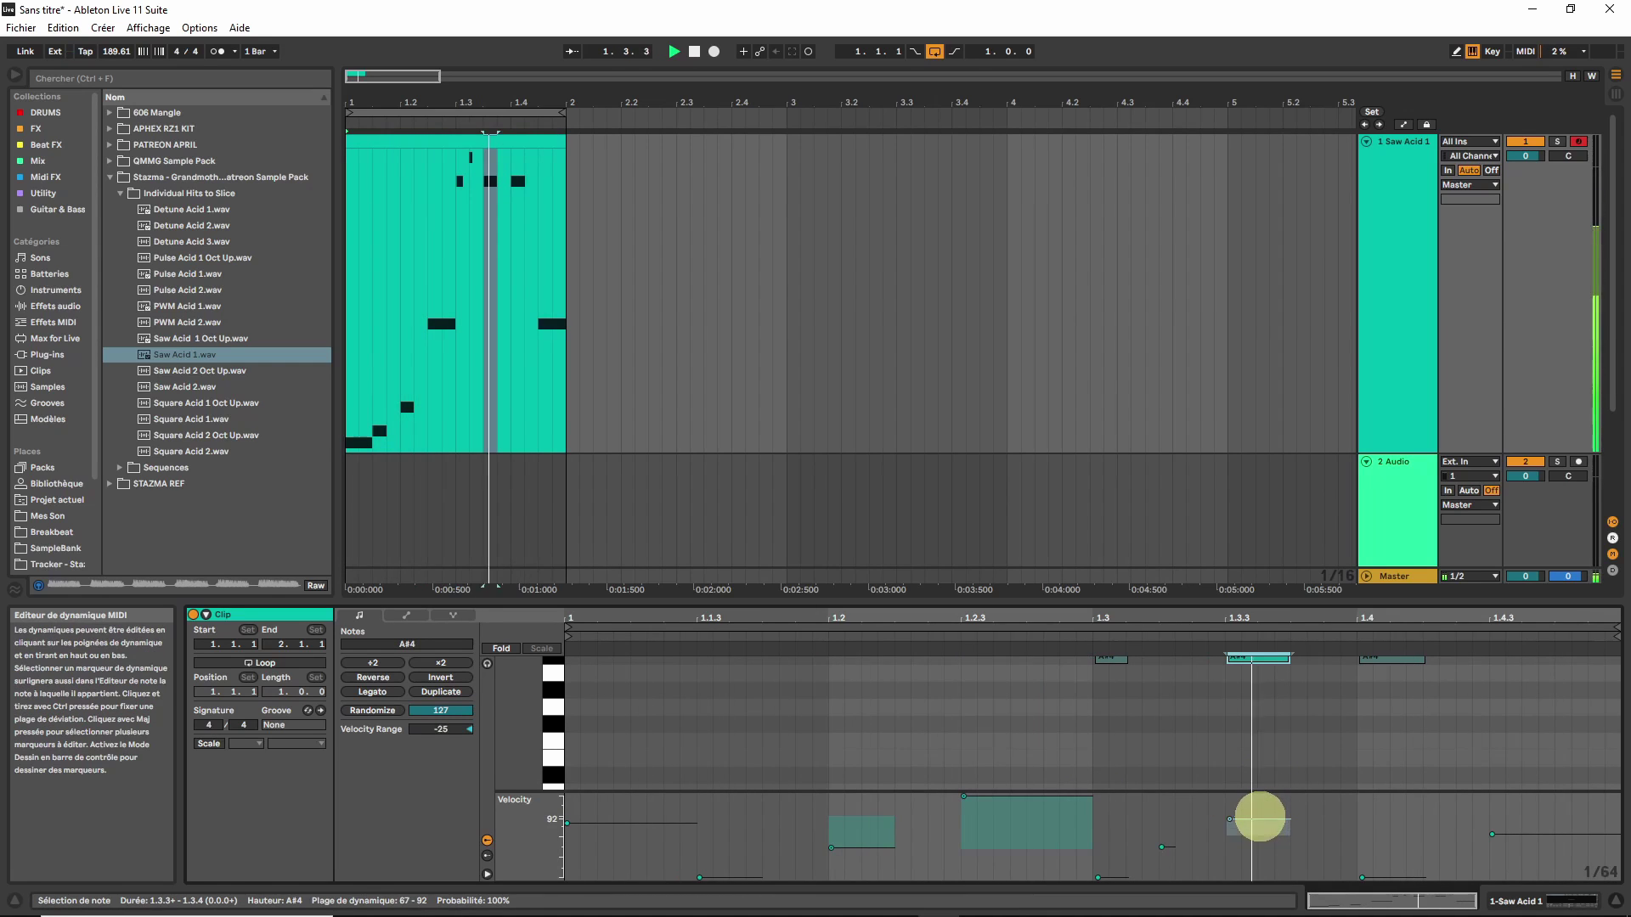
{"action": "left_click_drag", "start_coordinate": [1407, 874], "coordinate": [1407, 810]}
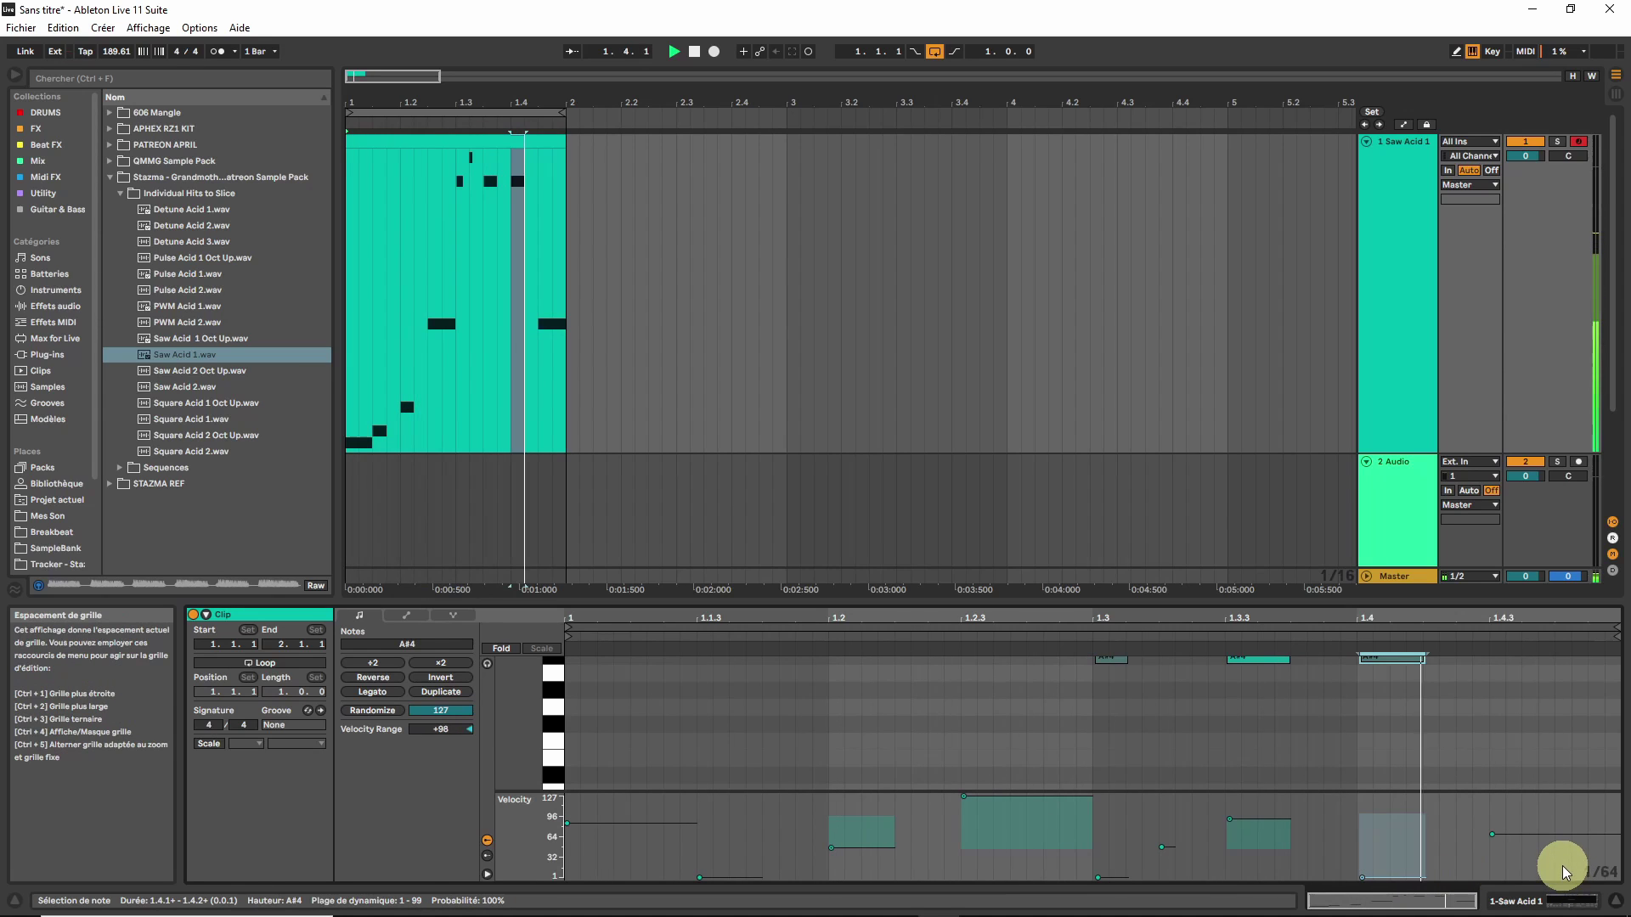
{"action": "left_click", "coordinate": [1550, 835]}
{"action": "left_click_drag", "start_coordinate": [1550, 835], "coordinate": [1550, 795]}
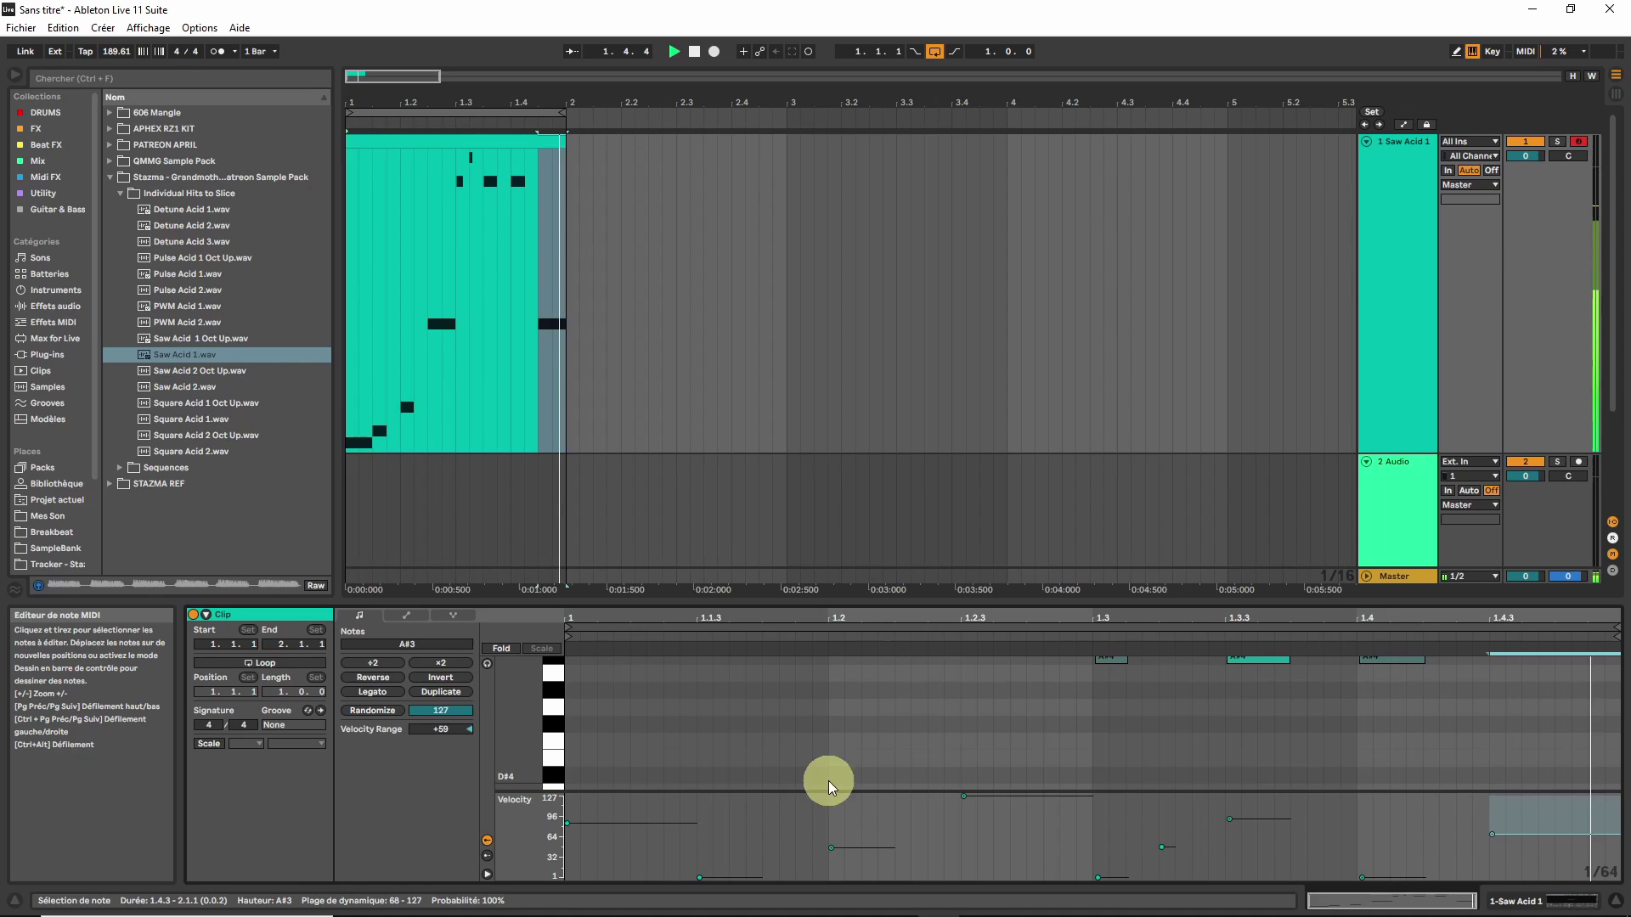
- Raise the velocity of the note at 1.3 to about 47 and give the short C5 note a velocity range of -48
{"action": "left_click", "coordinate": [377, 143]}
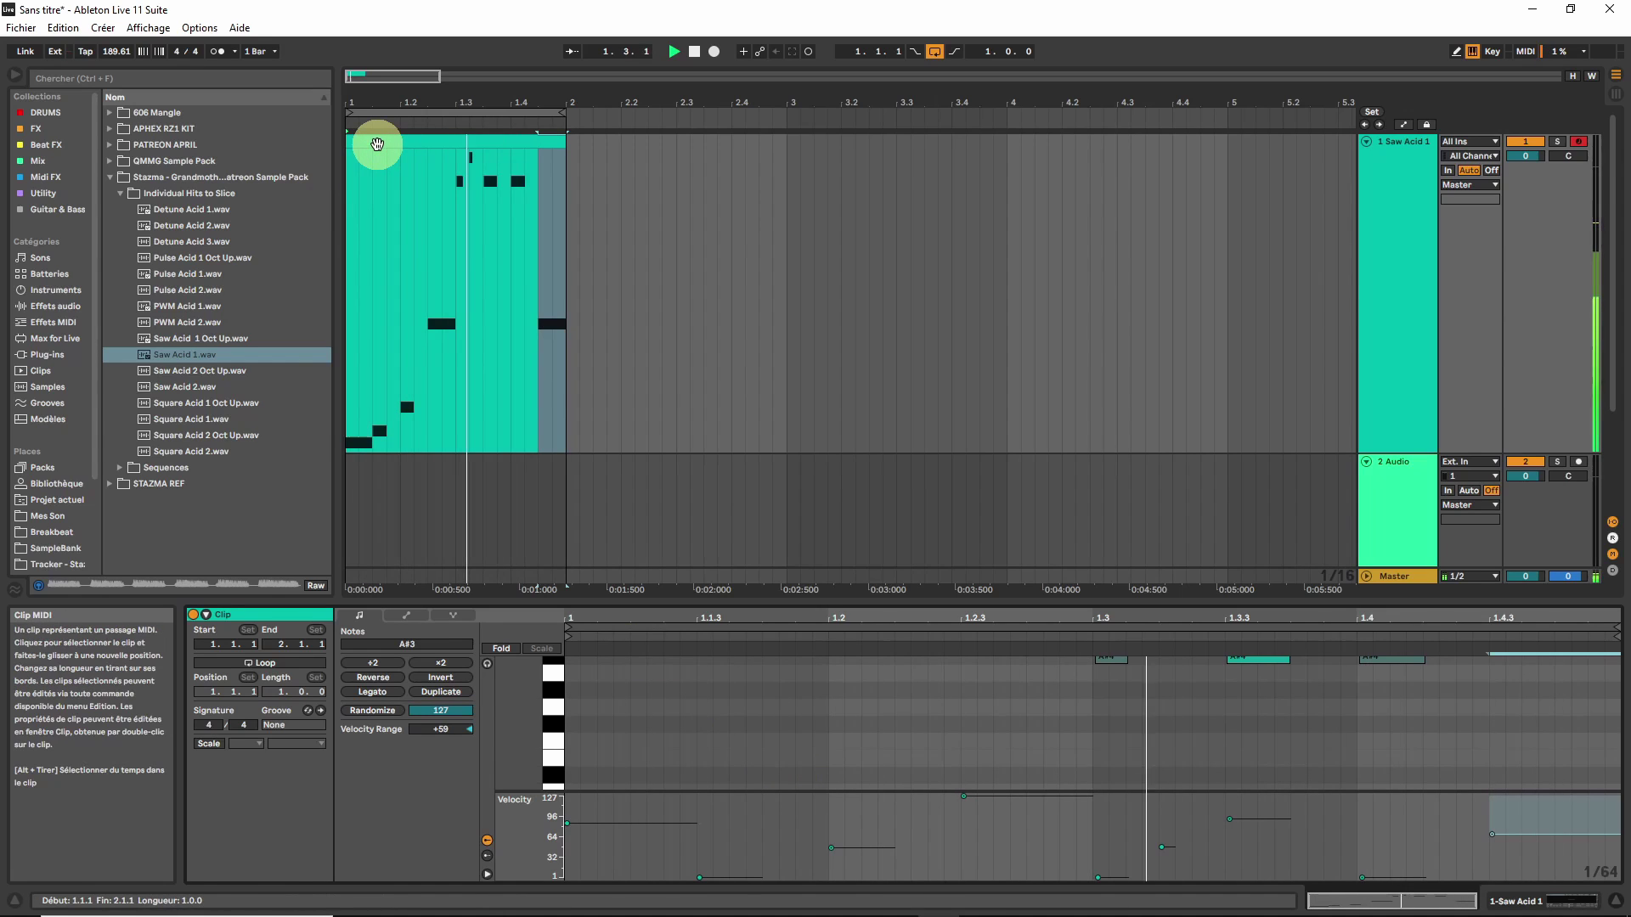
{"action": "left_click", "coordinate": [1122, 859]}
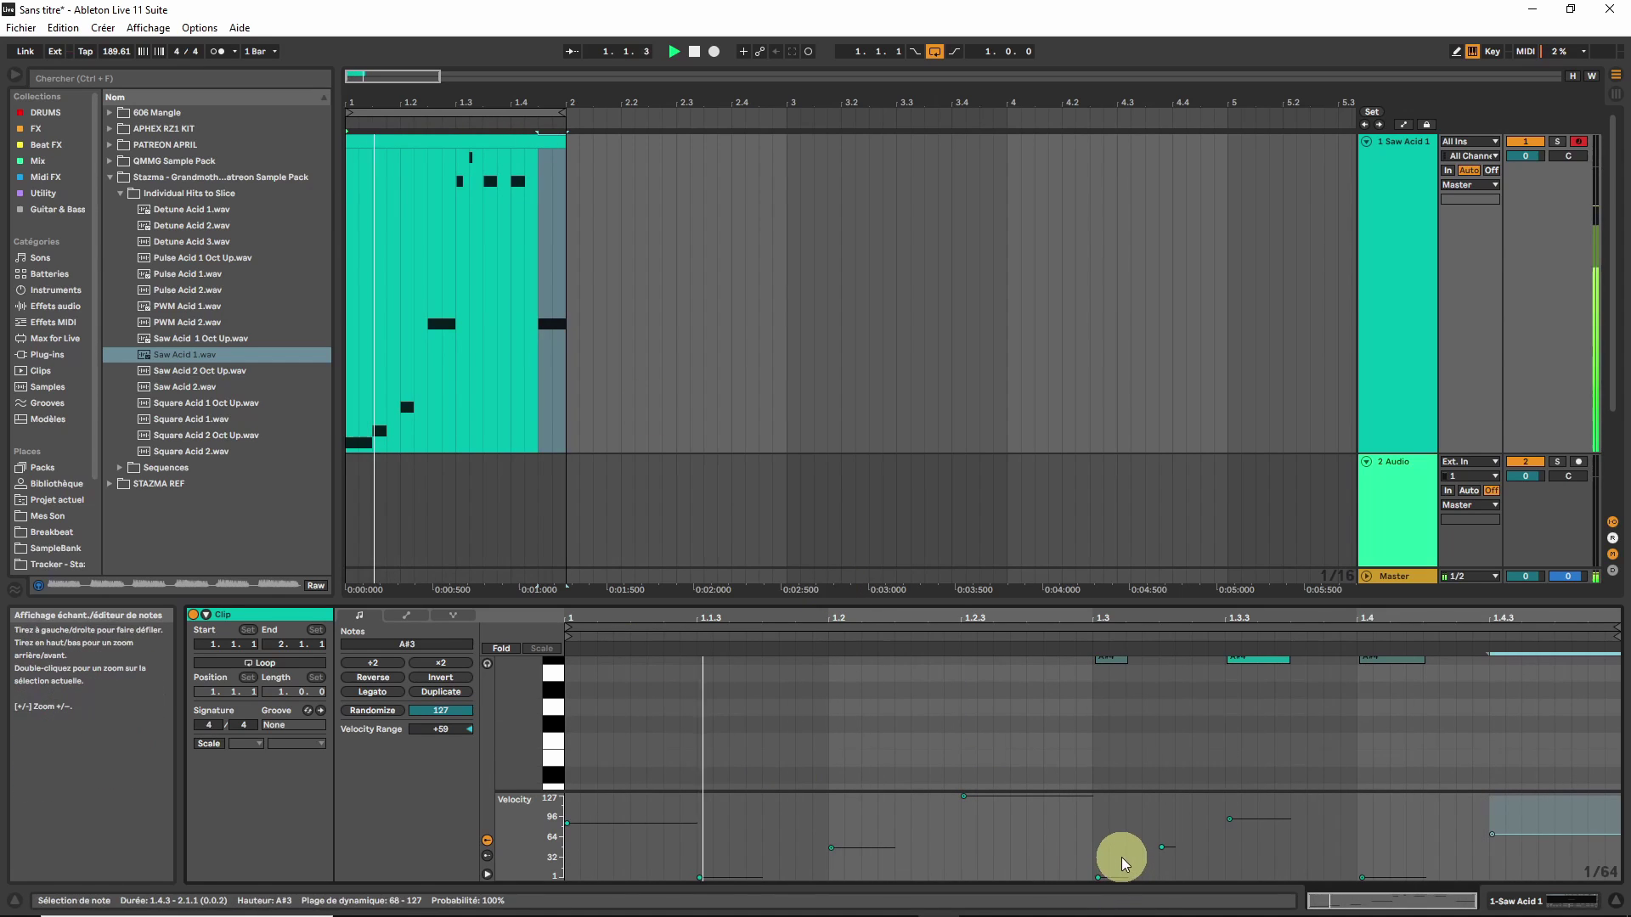
{"action": "left_click", "coordinate": [1164, 847]}
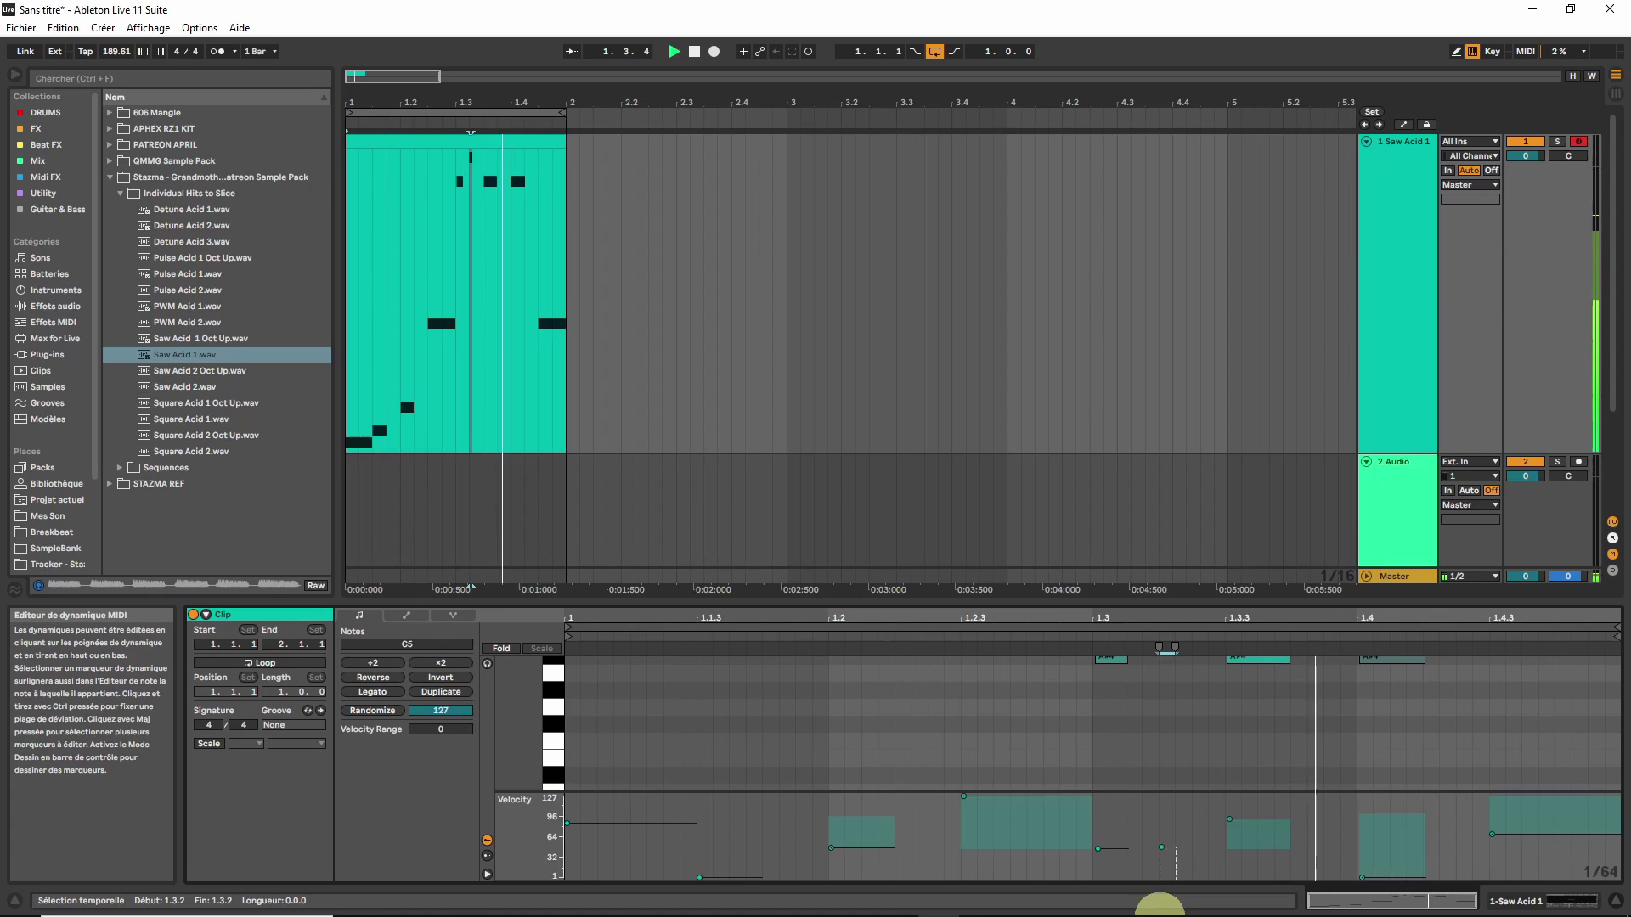
{"action": "left_click_drag", "start_coordinate": [1164, 848], "coordinate": [1165, 878]}
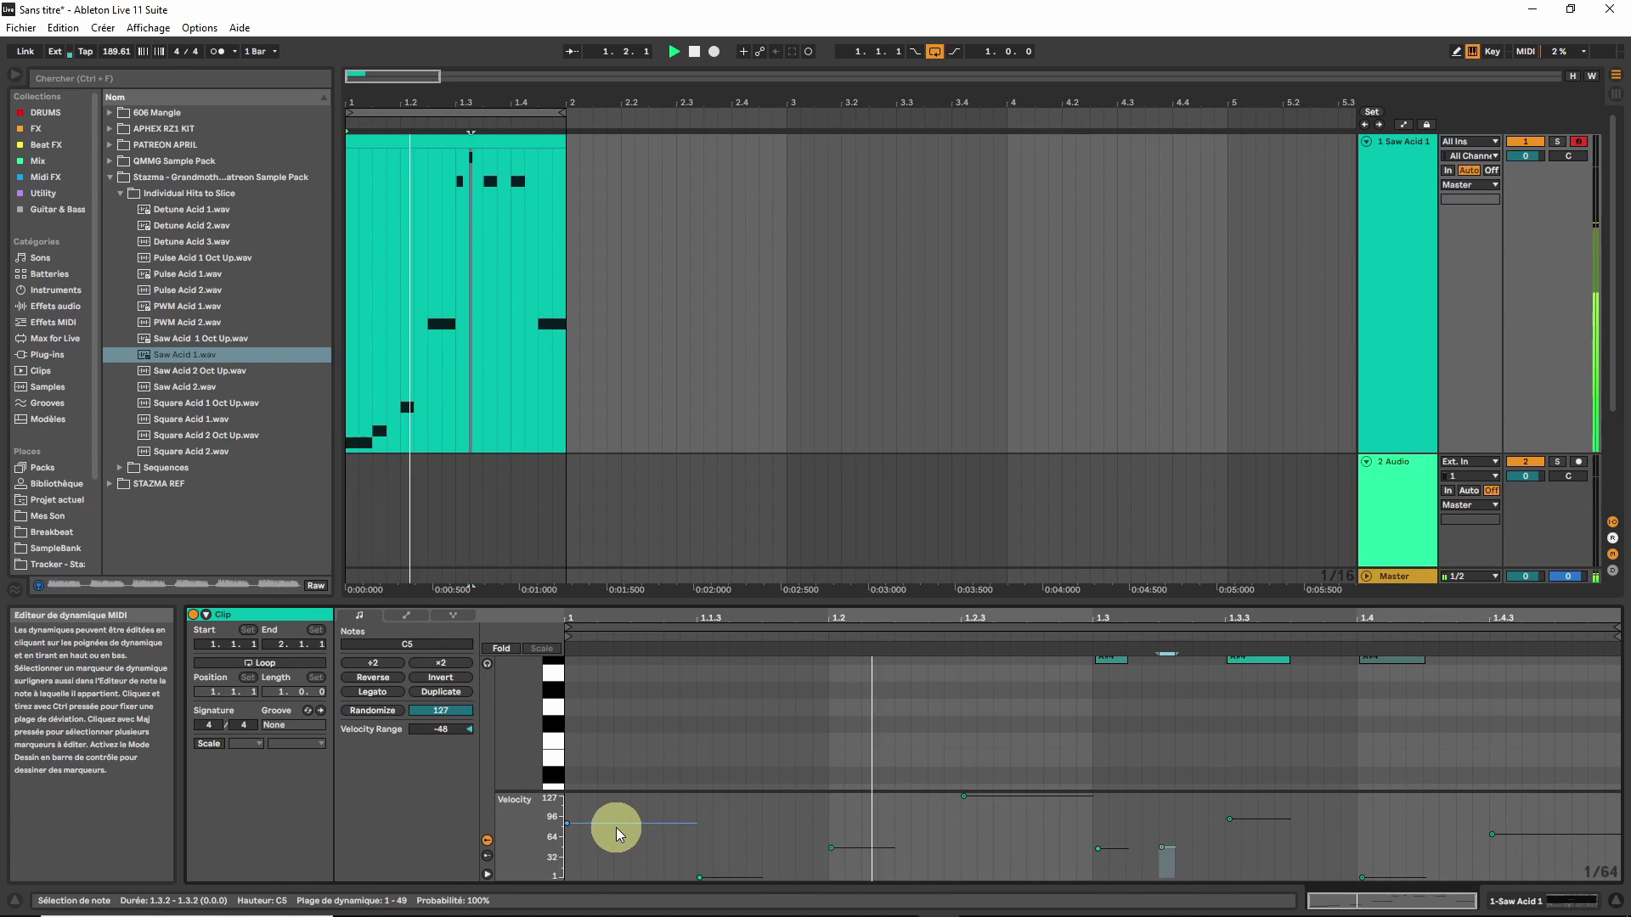
- Return to the Sampler and add PWM Acid 1.wav from the sample pack as a new zone below the Saw Acid 1 zones
{"action": "left_click", "coordinate": [1519, 901]}
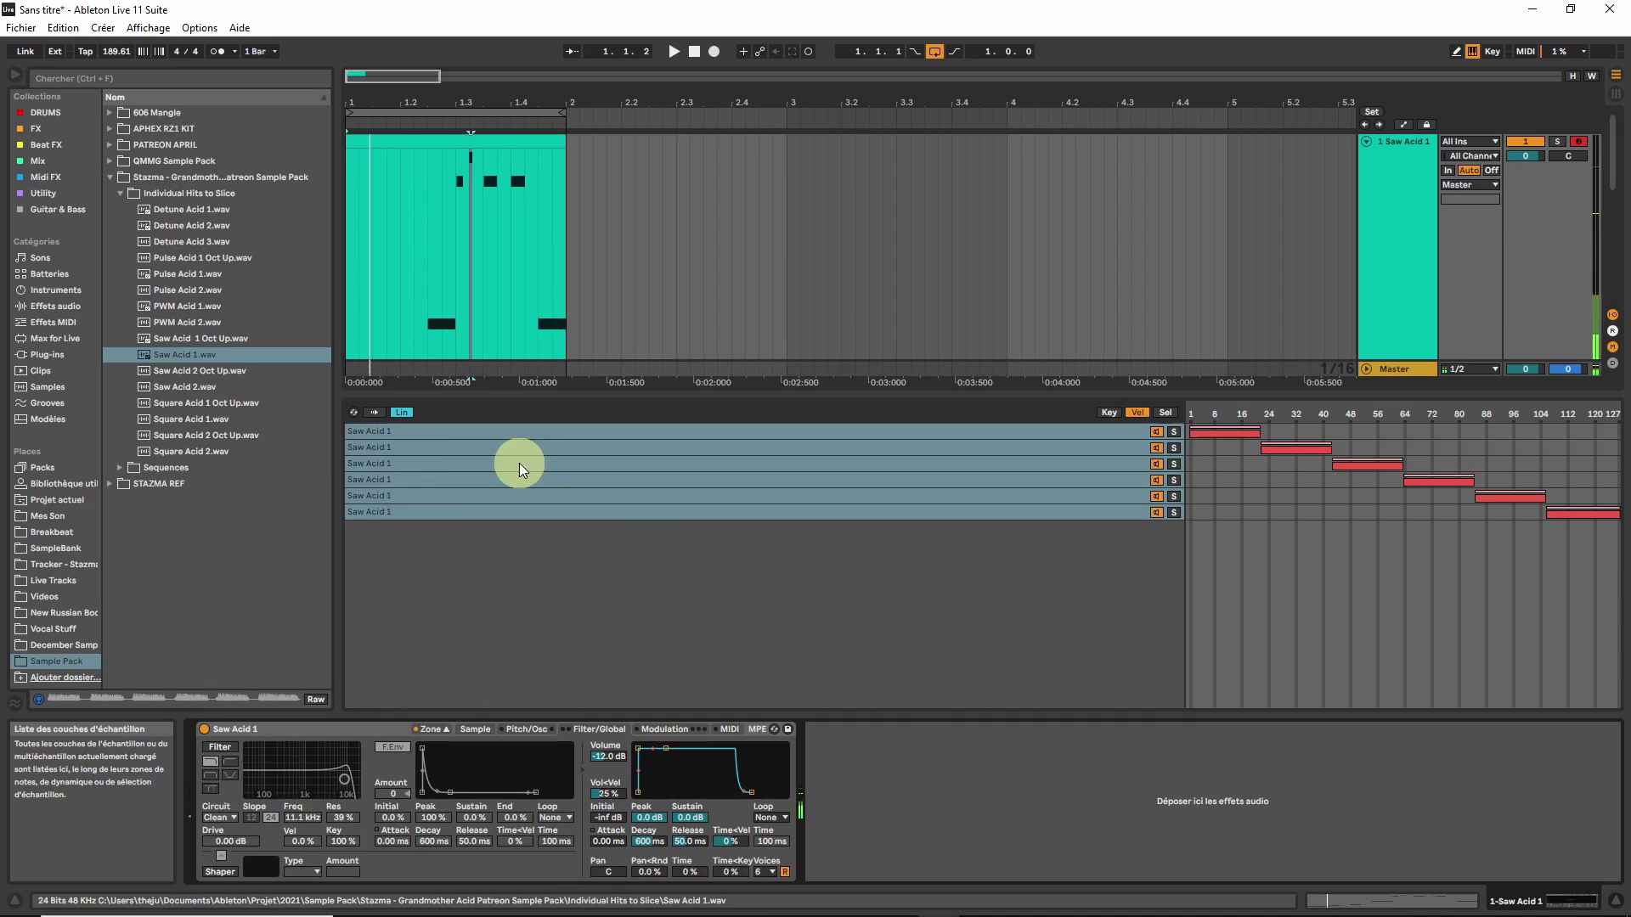
{"action": "left_click", "coordinate": [191, 403]}
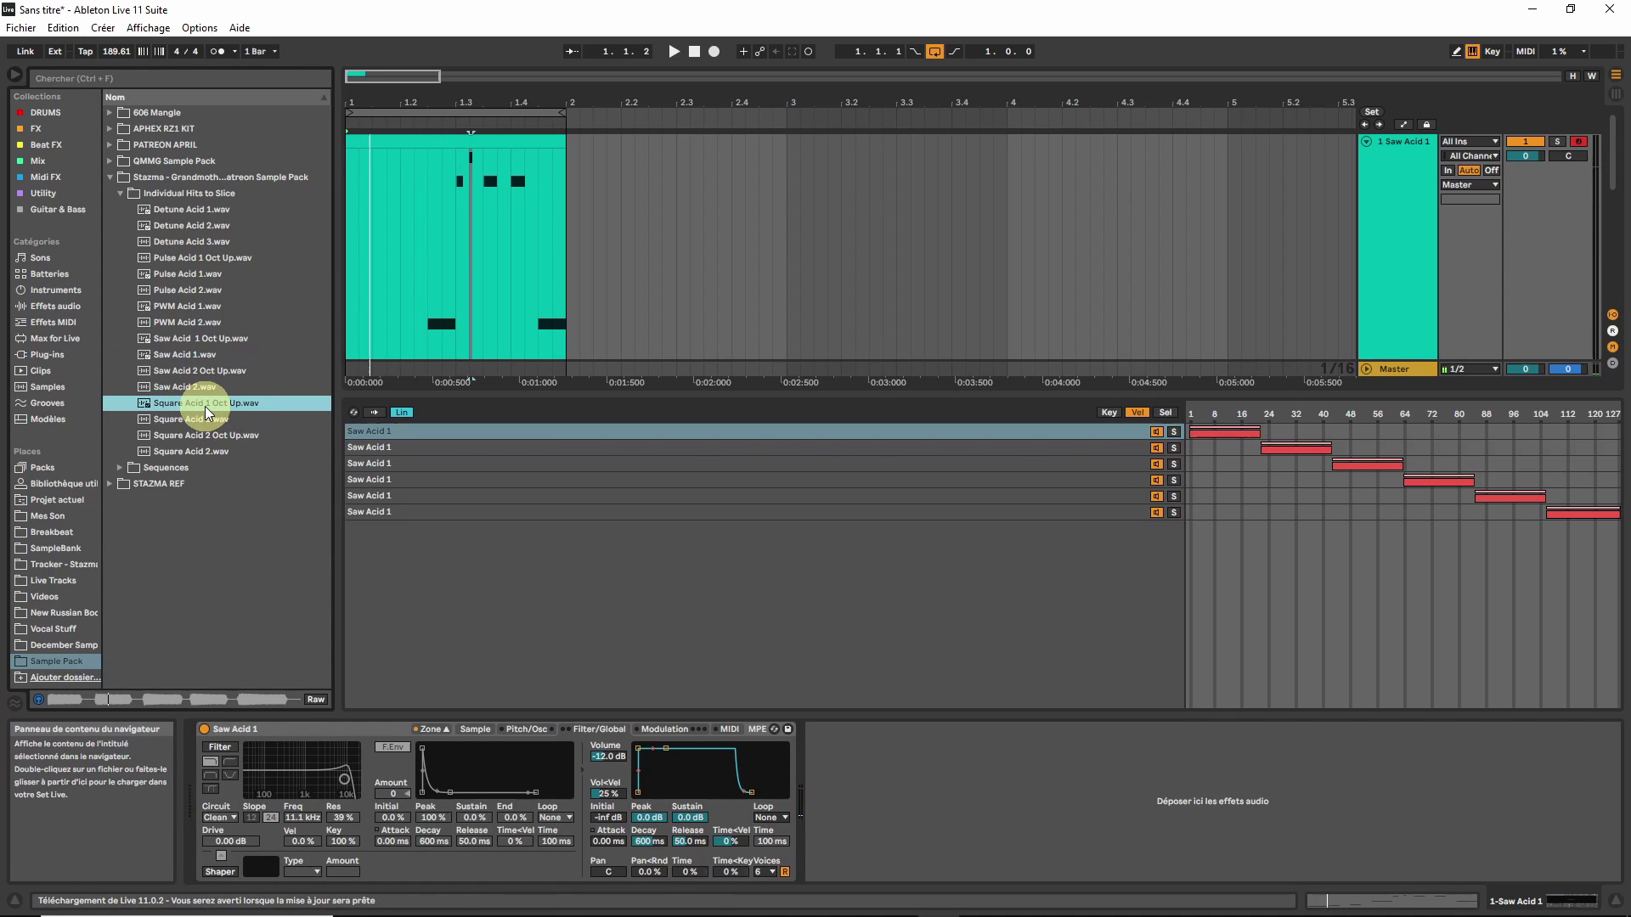
{"action": "left_click", "coordinate": [186, 325]}
{"action": "left_click", "coordinate": [171, 309]}
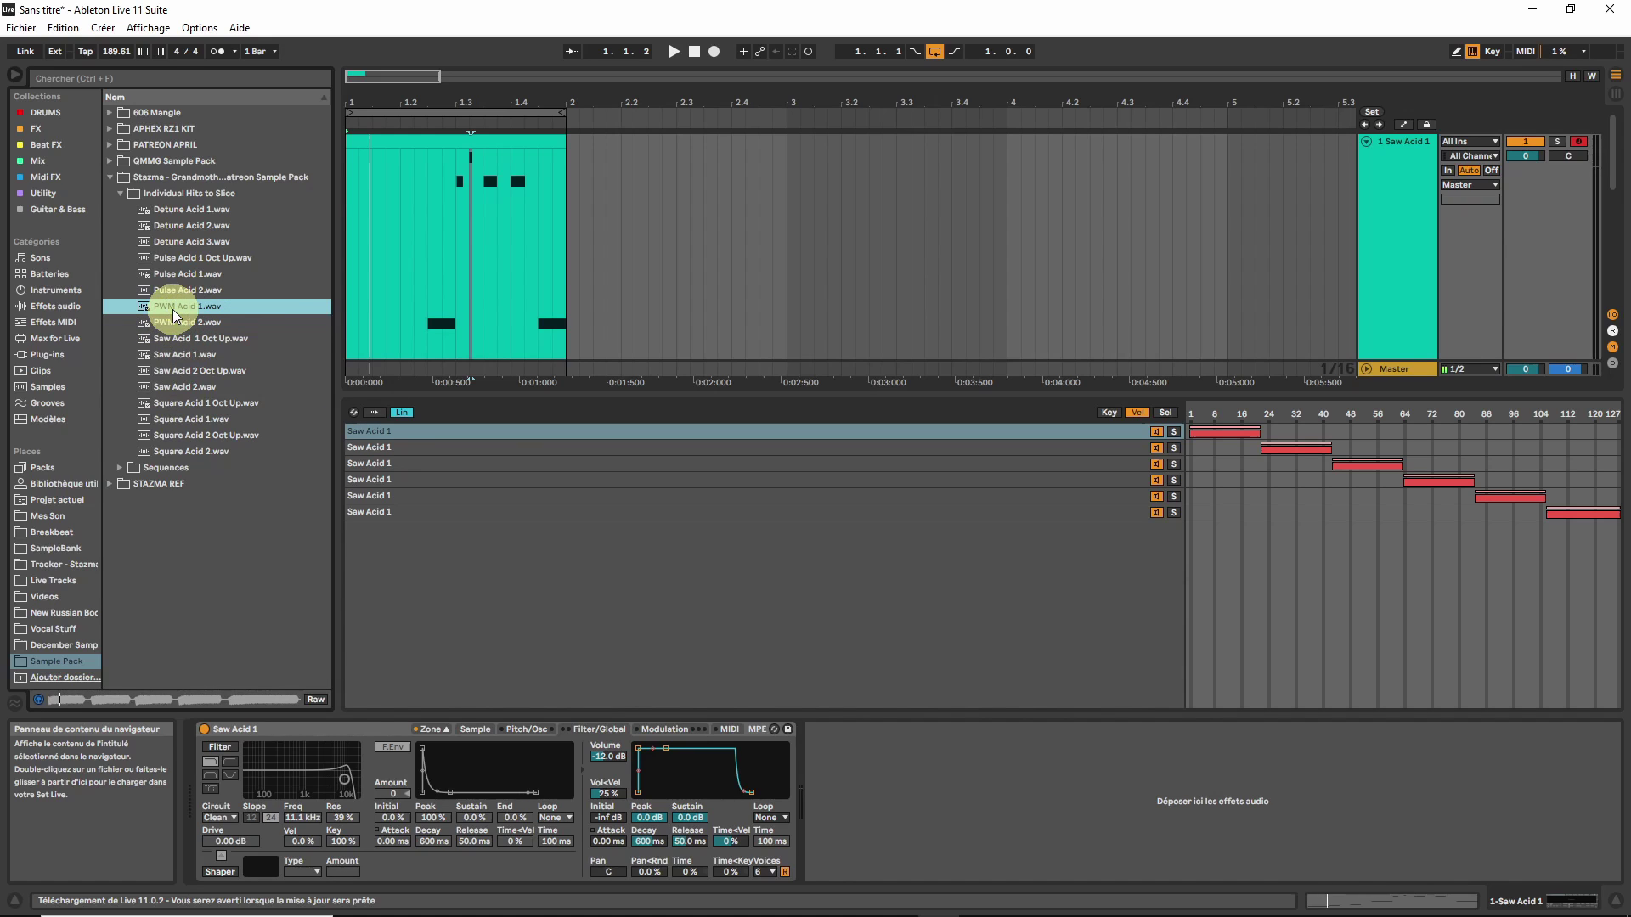
{"action": "left_click_drag", "start_coordinate": [175, 302], "coordinate": [577, 630]}
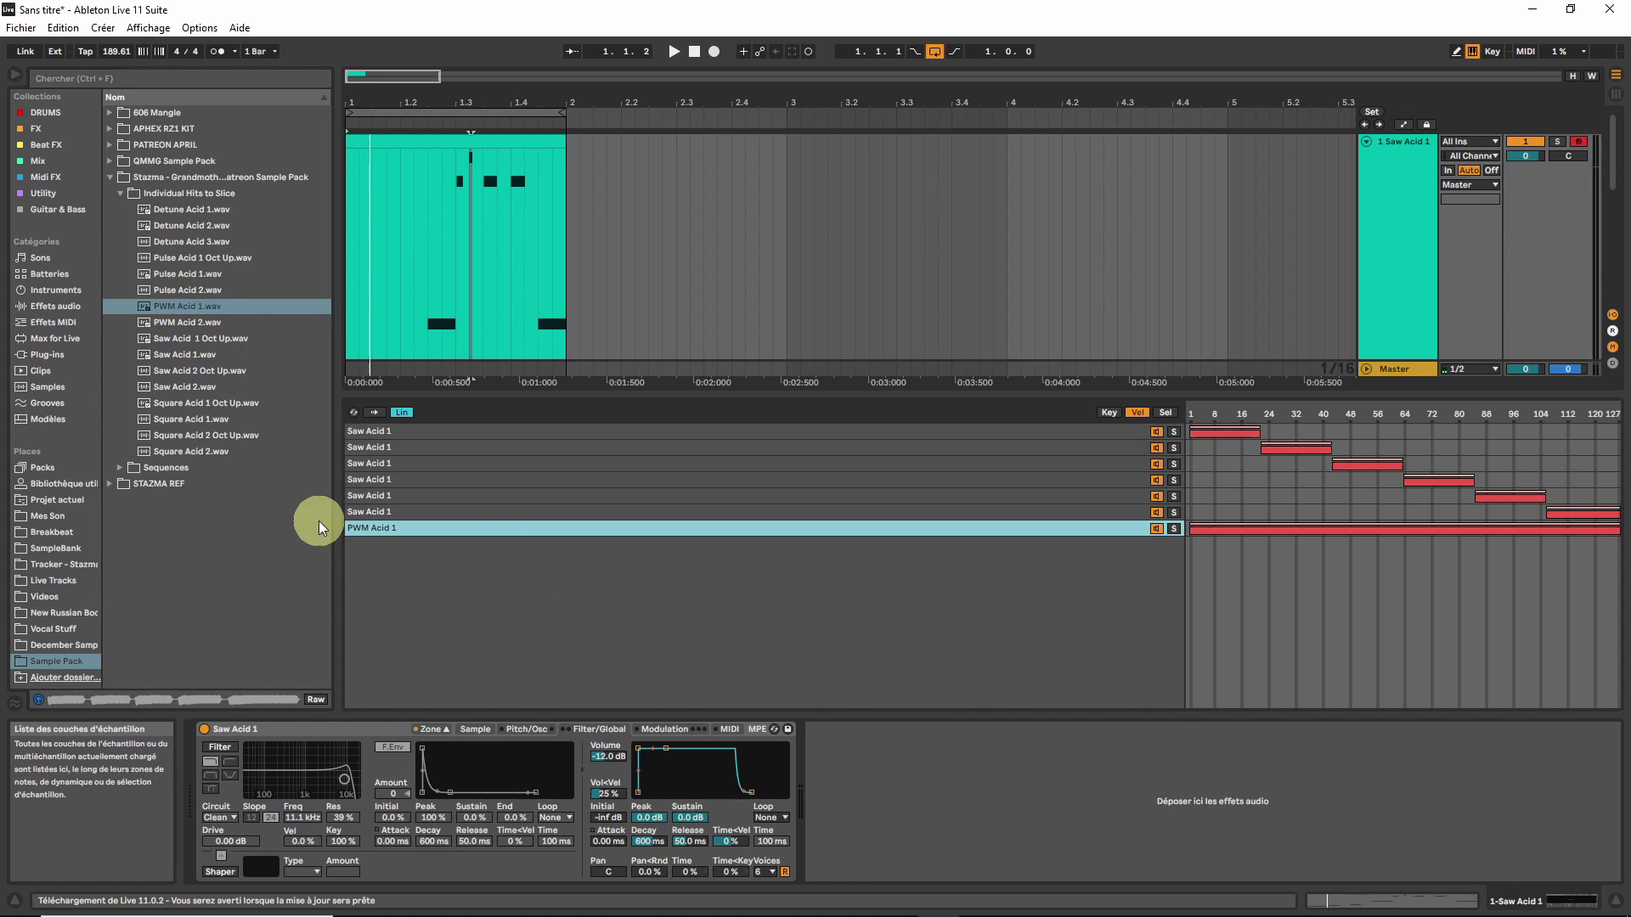
- Open the sample settings of the PWM Acid 1 zone and split it into five zones, trimming the last one from 148529 to 209999
{"action": "left_click", "coordinate": [424, 728]}
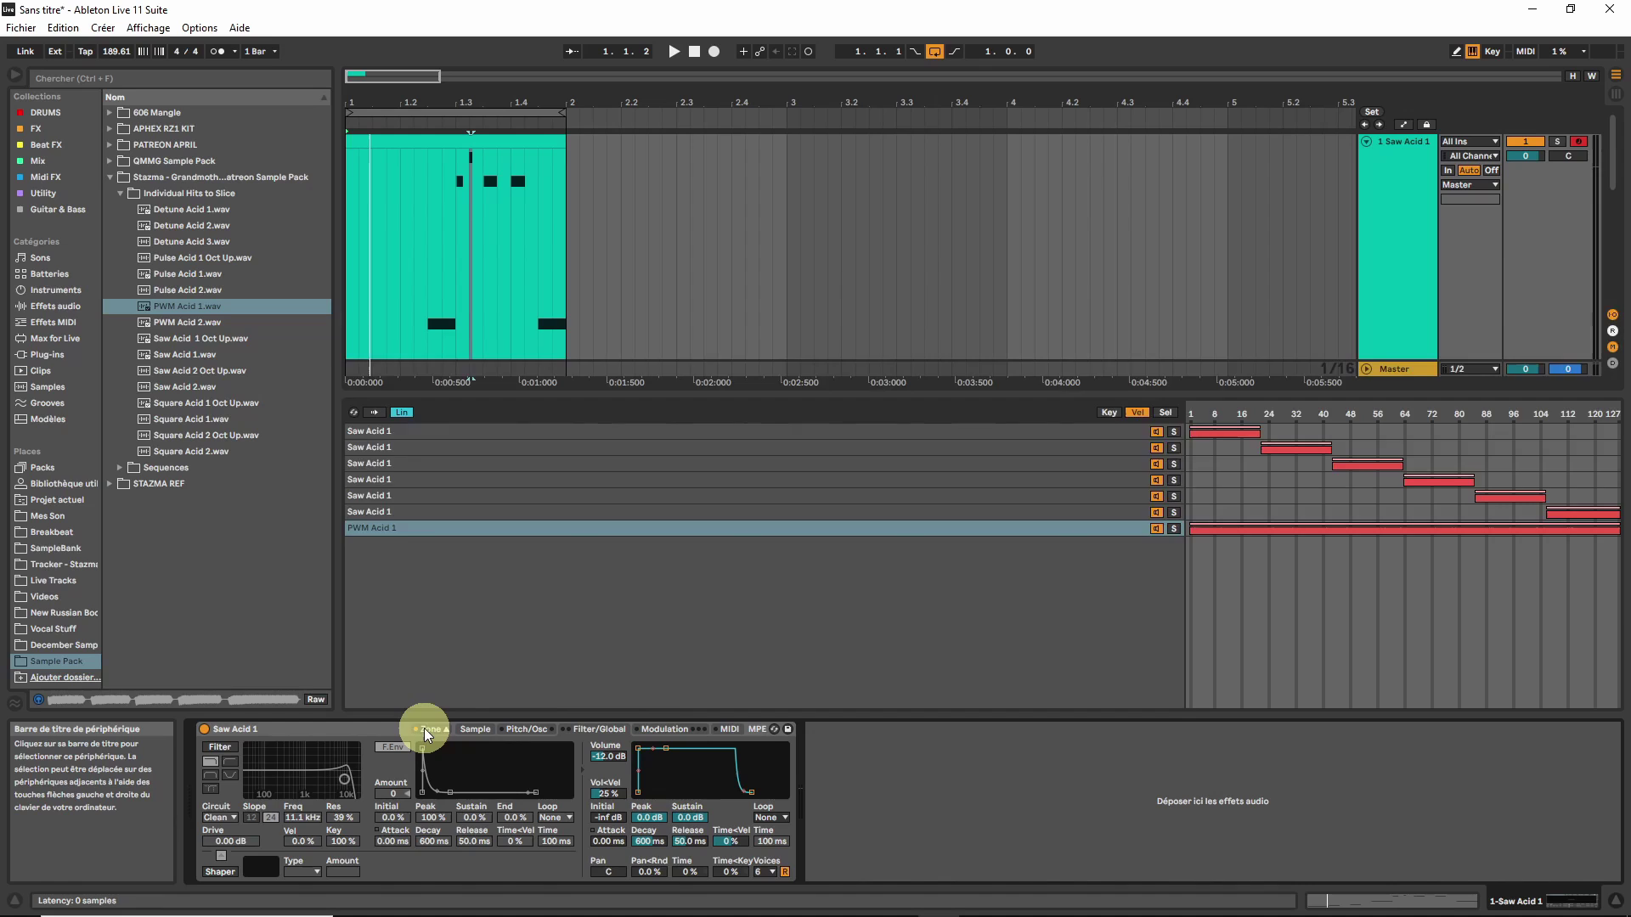
{"action": "left_click", "coordinate": [424, 727]}
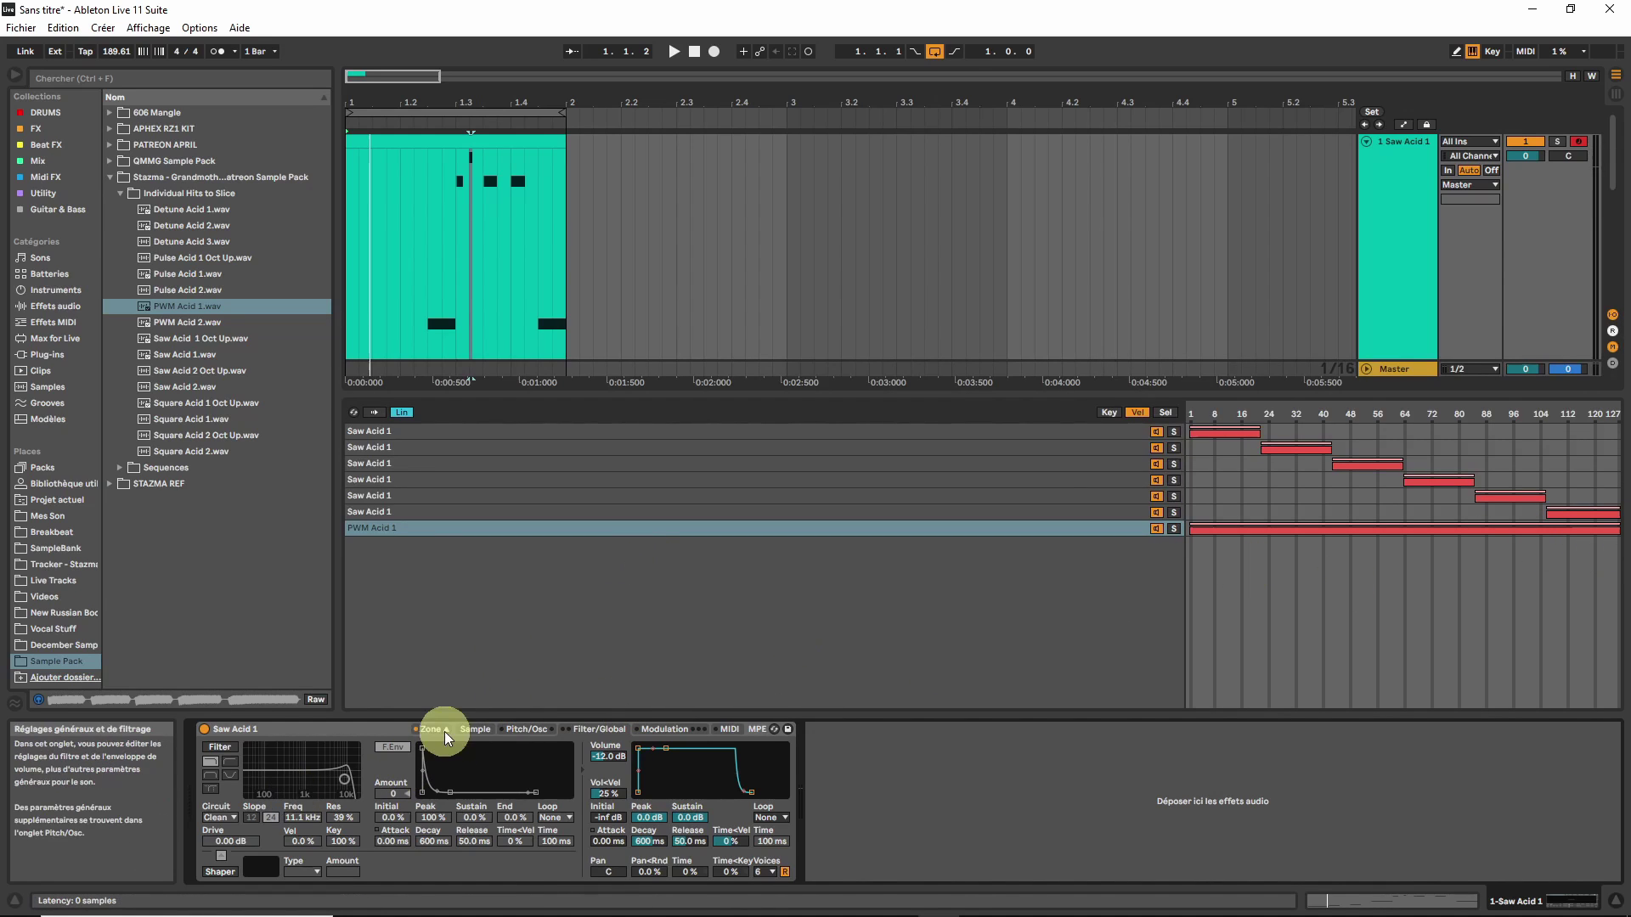
{"action": "left_click", "coordinate": [472, 728]}
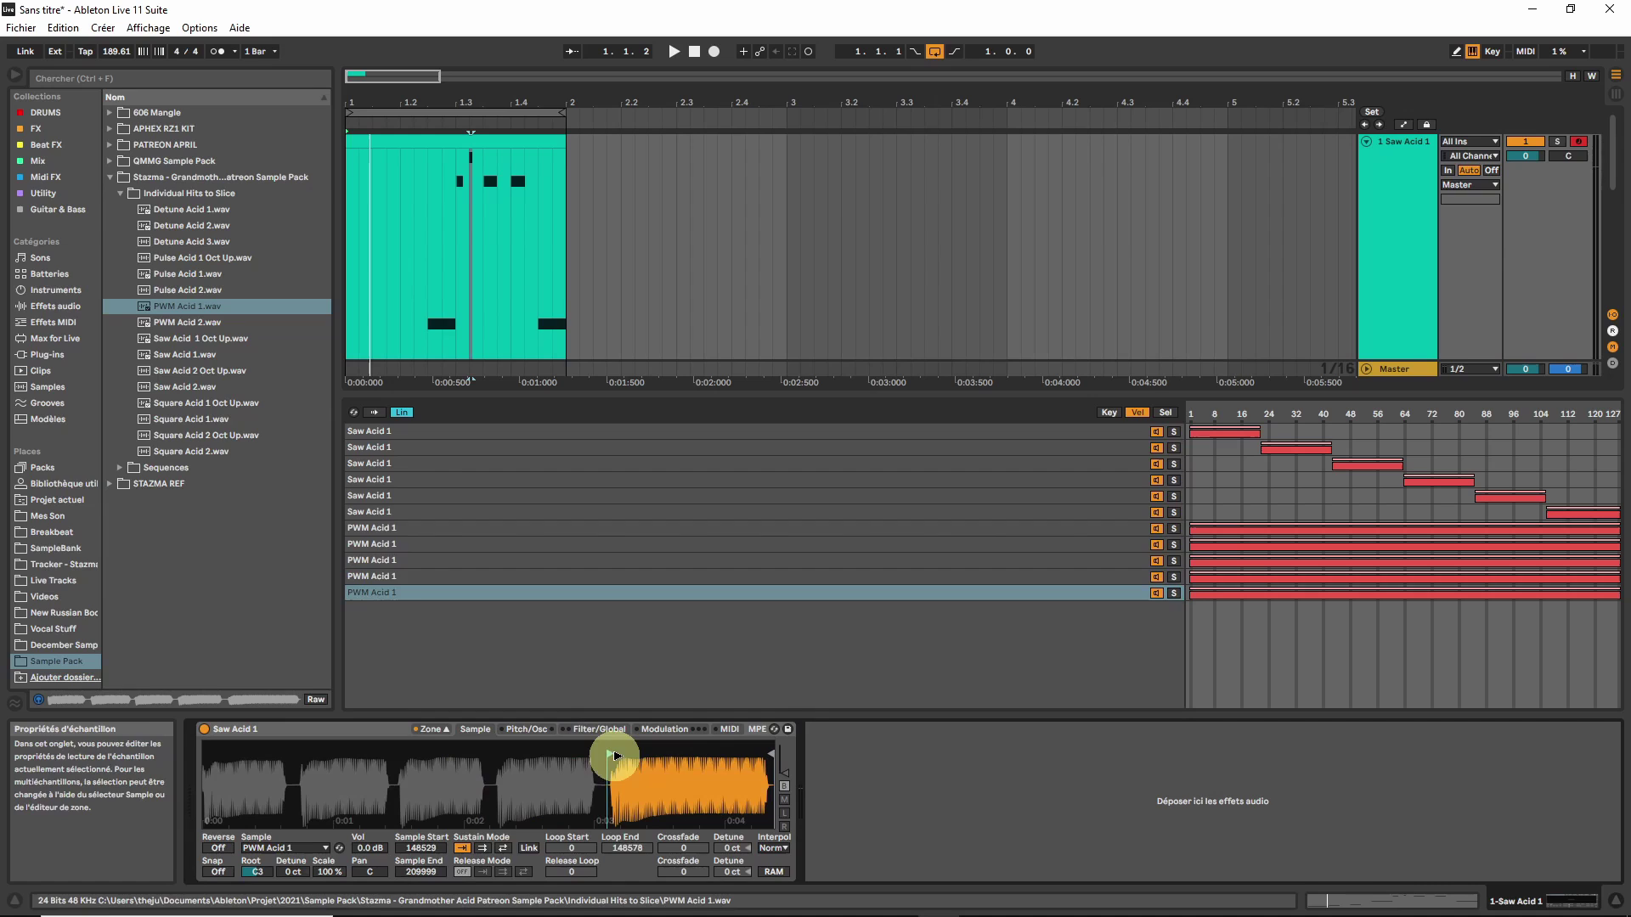
- Distribute the velocity ranges evenly across the five PWM Acid 1 zones
{"action": "left_click", "coordinate": [394, 527]}
{"action": "left_click", "coordinate": [378, 590], "text": "shift"}
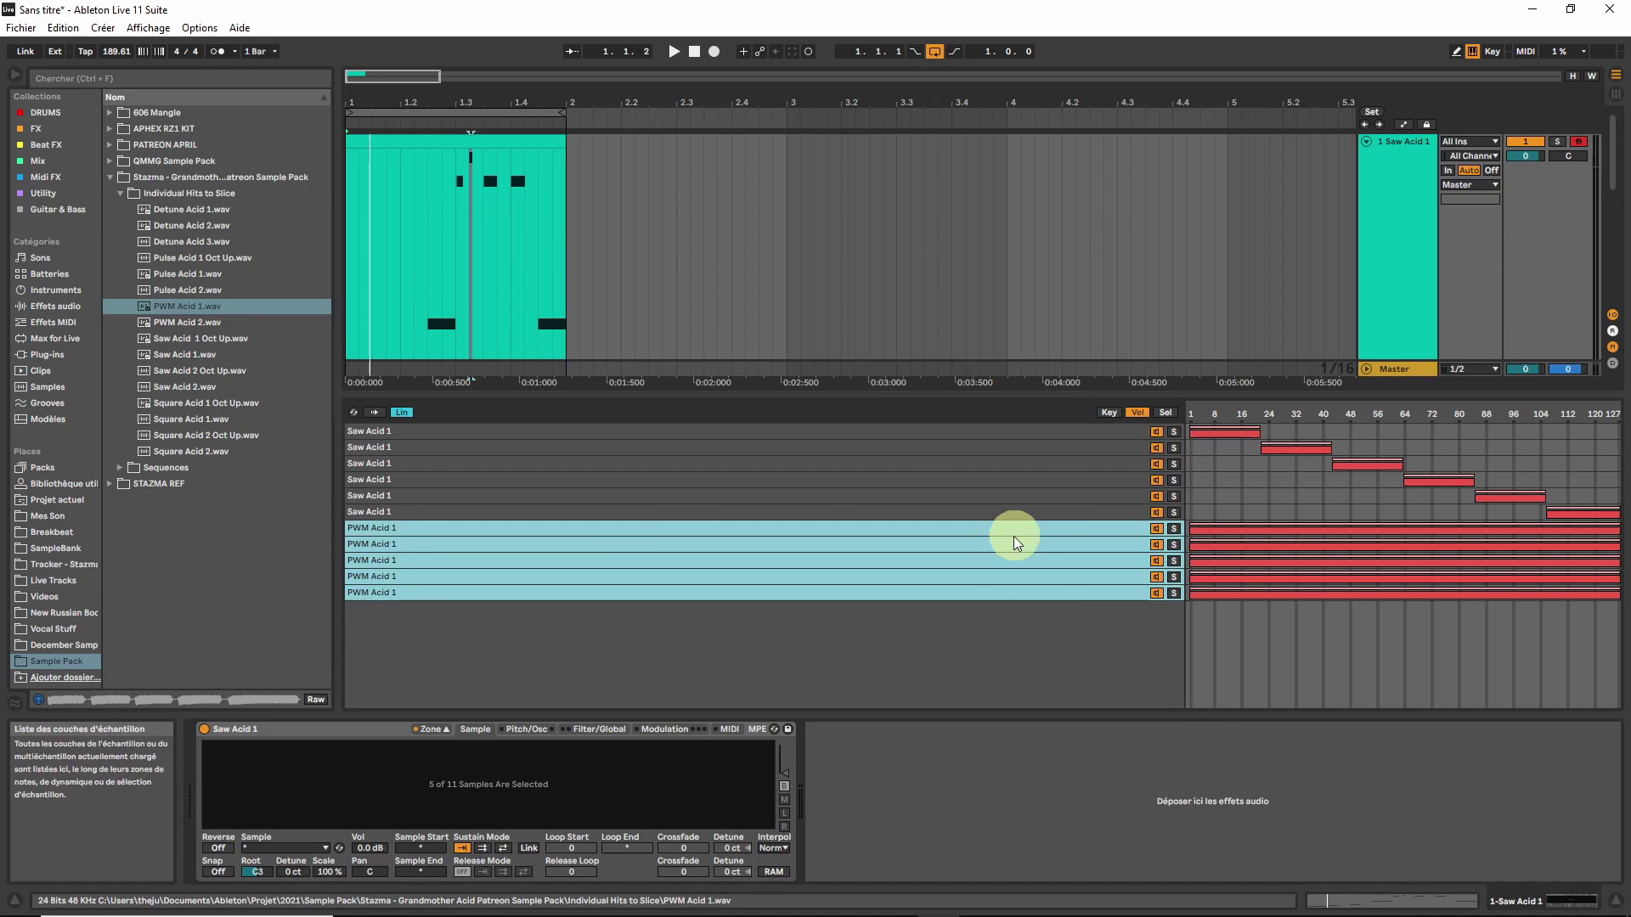
{"action": "right_click", "coordinate": [998, 564]}
{"action": "left_click", "coordinate": [1053, 609]}
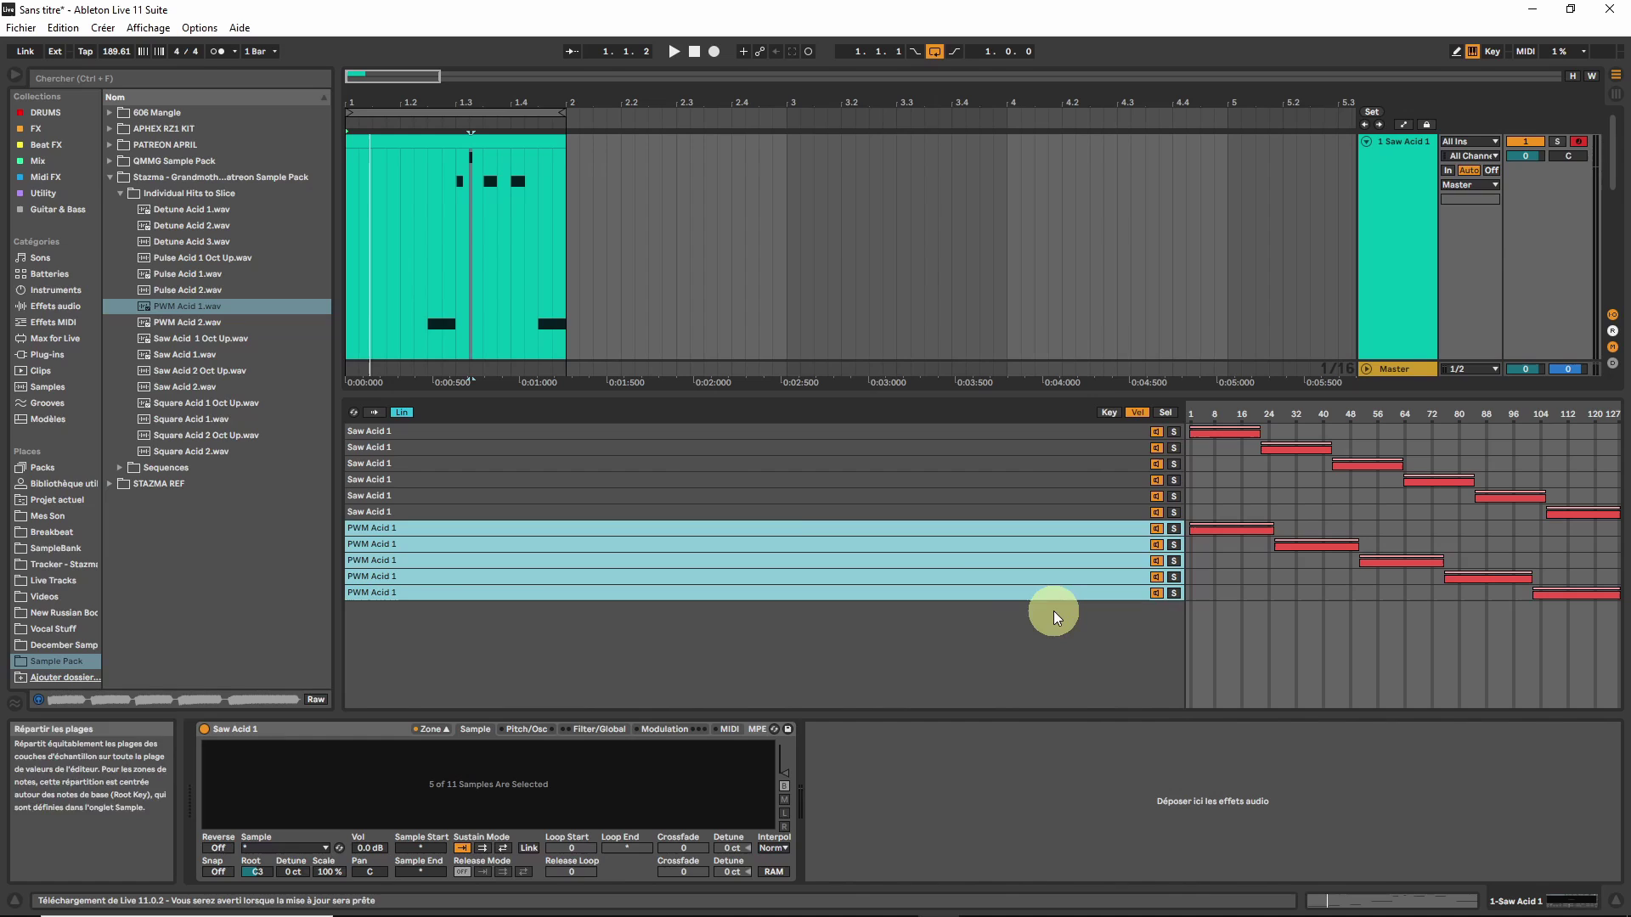
- Limit the sample select range of all six Saw Acid 1 zones to 0–63
{"action": "left_click", "coordinate": [1171, 411]}
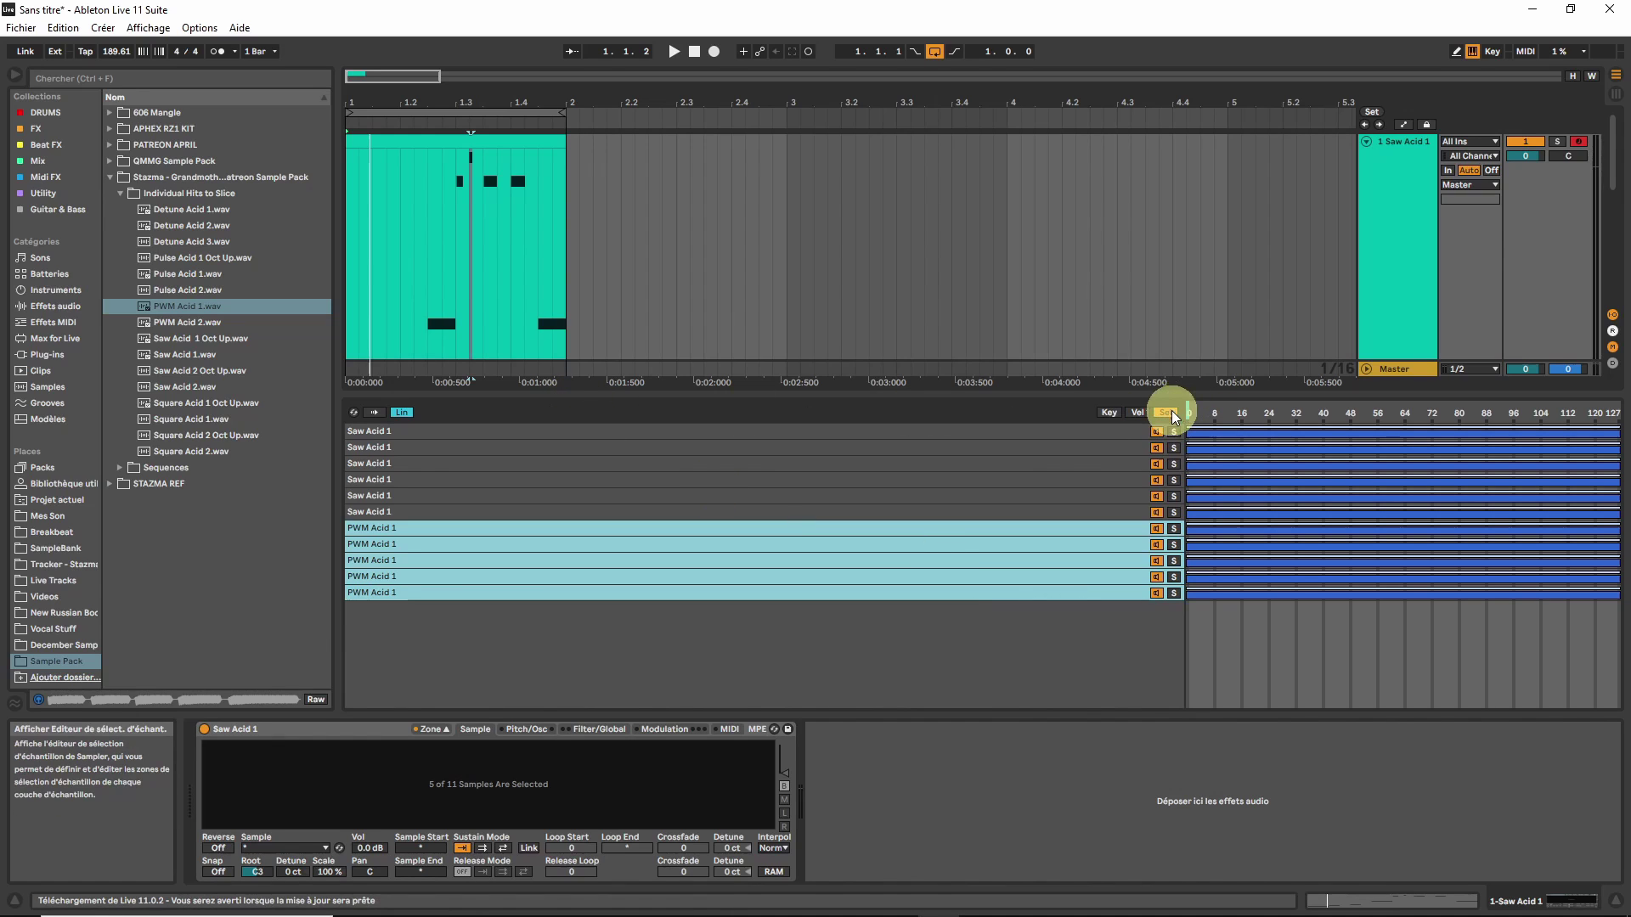
{"action": "left_click", "coordinate": [1043, 434]}
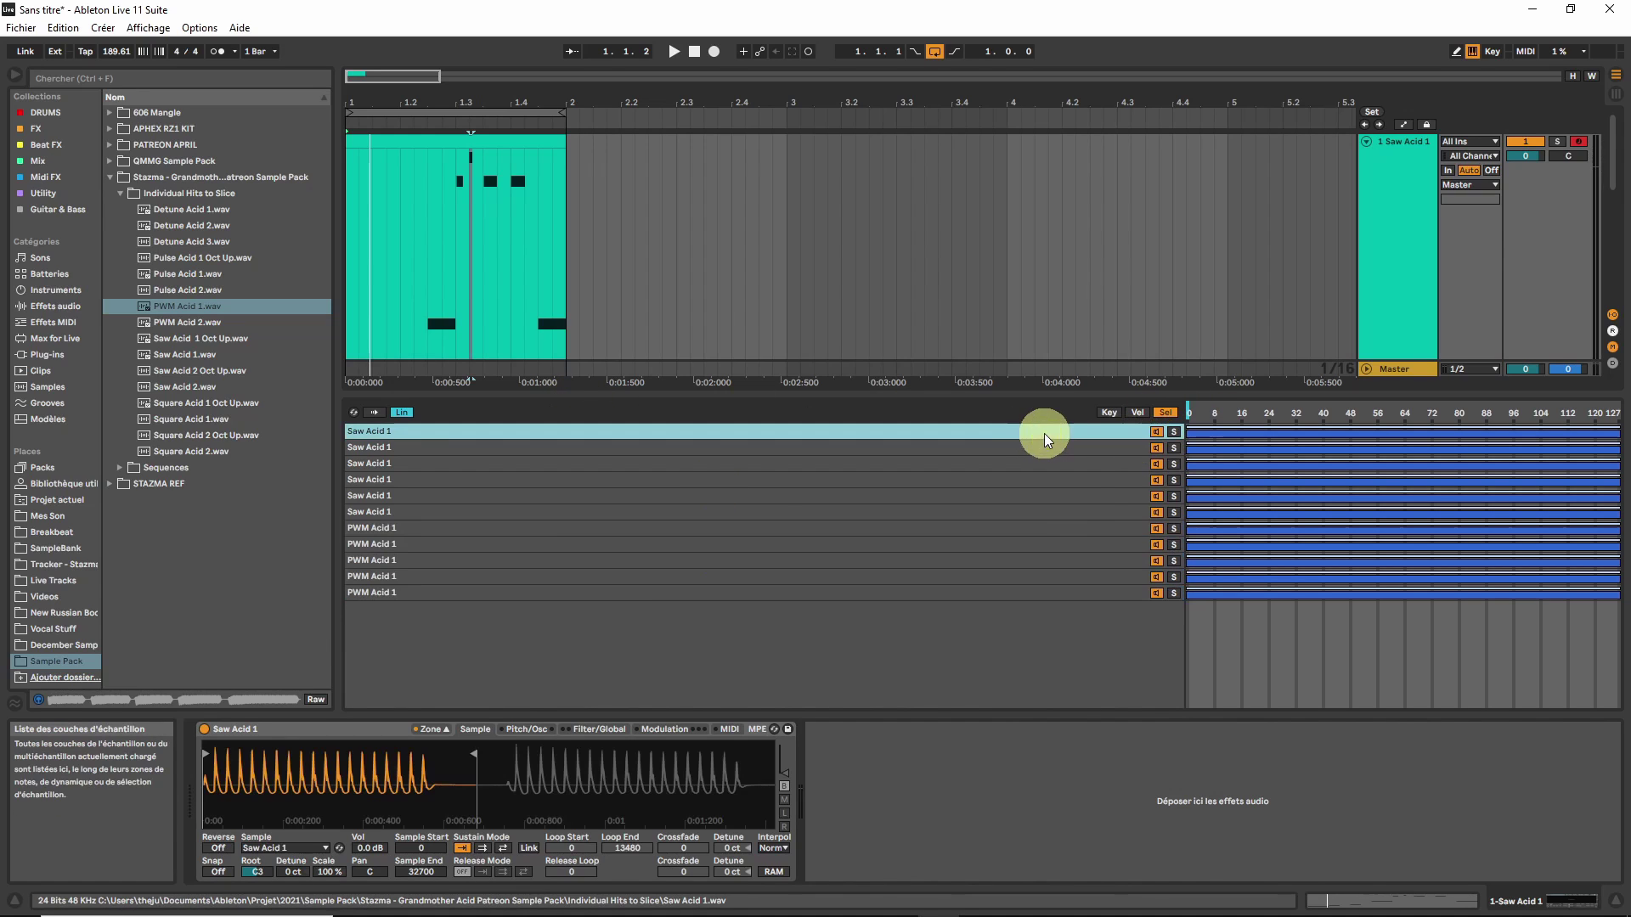
{"action": "left_click", "coordinate": [1077, 514], "text": "shift"}
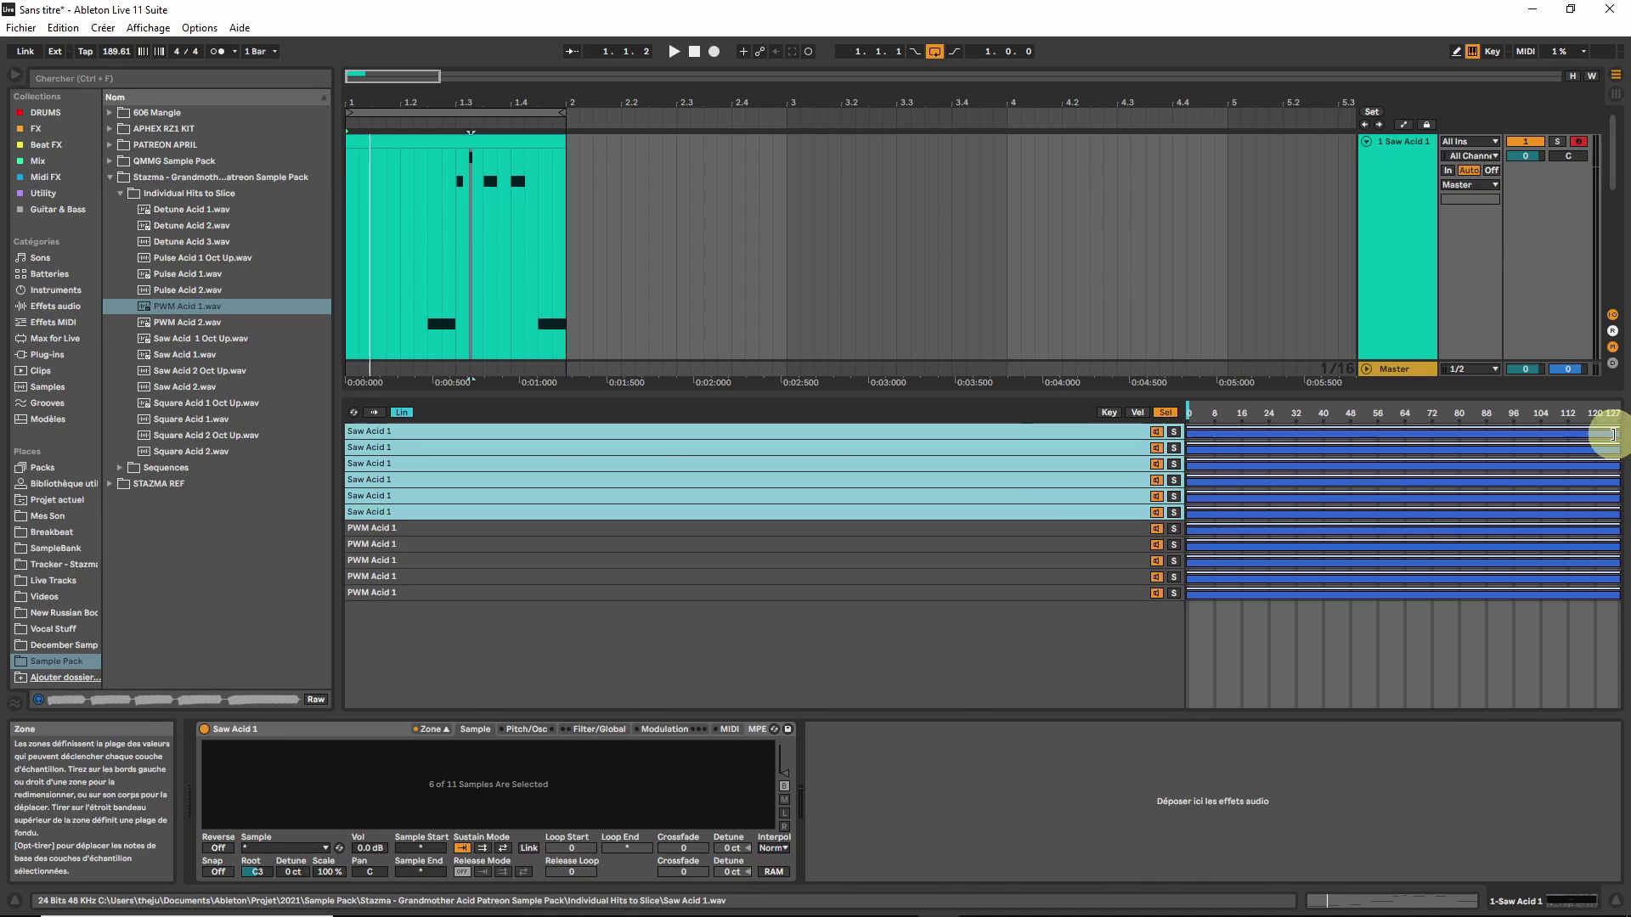
{"action": "left_click_drag", "start_coordinate": [1614, 433], "coordinate": [1401, 433]}
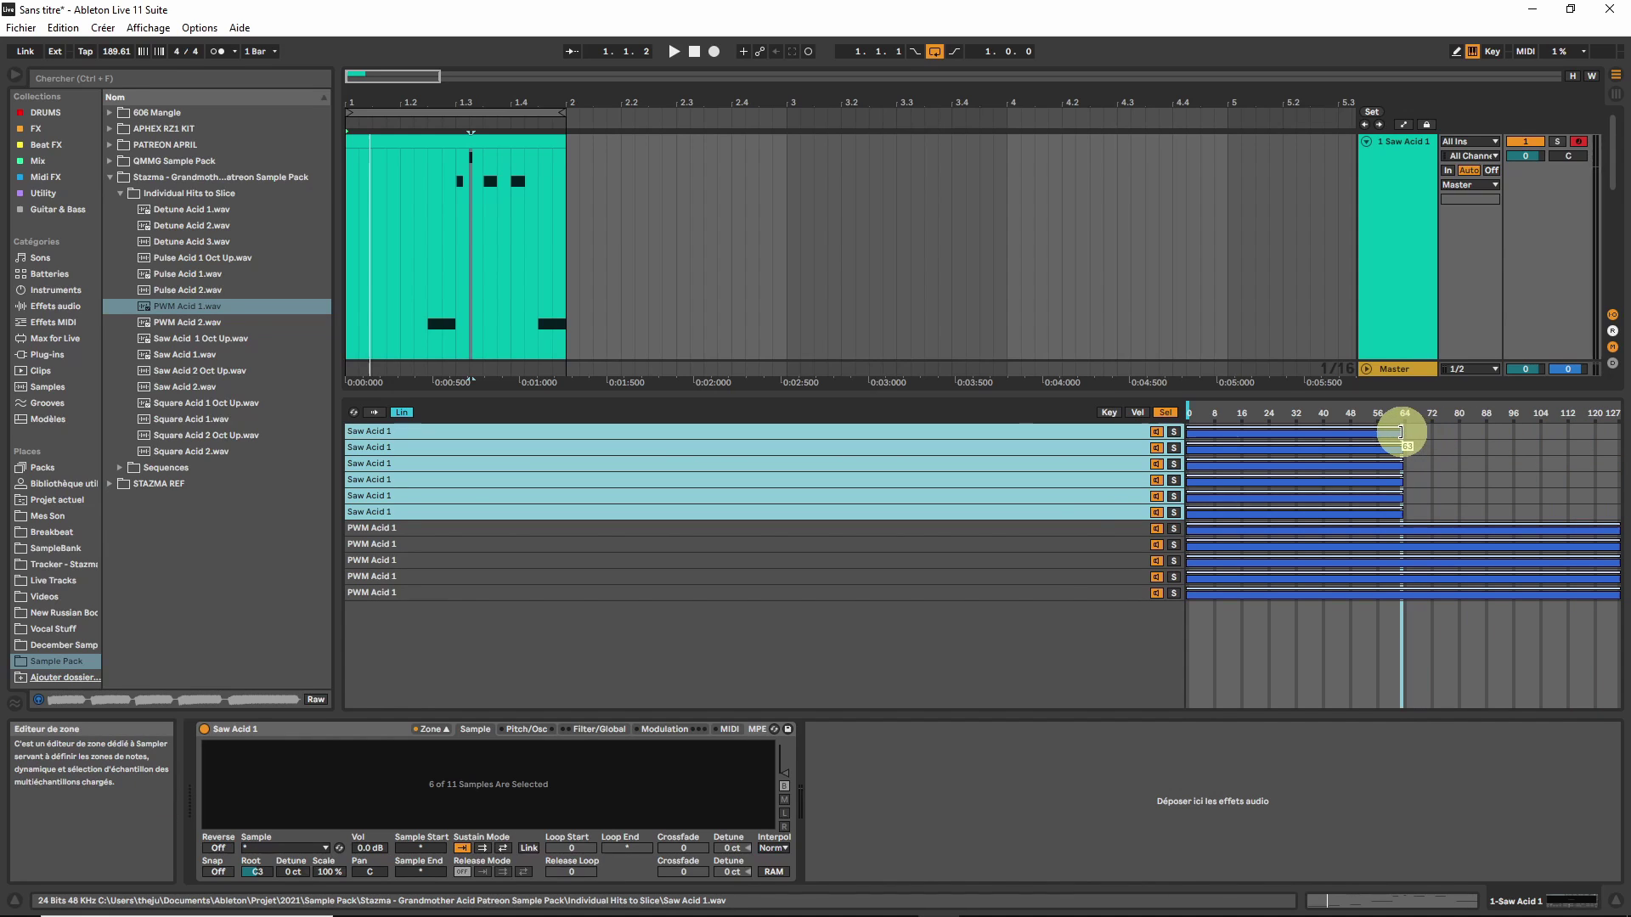
- Limit the sample select range of all five PWM Acid 1 zones to 64–127
{"action": "left_click", "coordinate": [1073, 532]}
{"action": "left_click", "coordinate": [1082, 592], "text": "shift"}
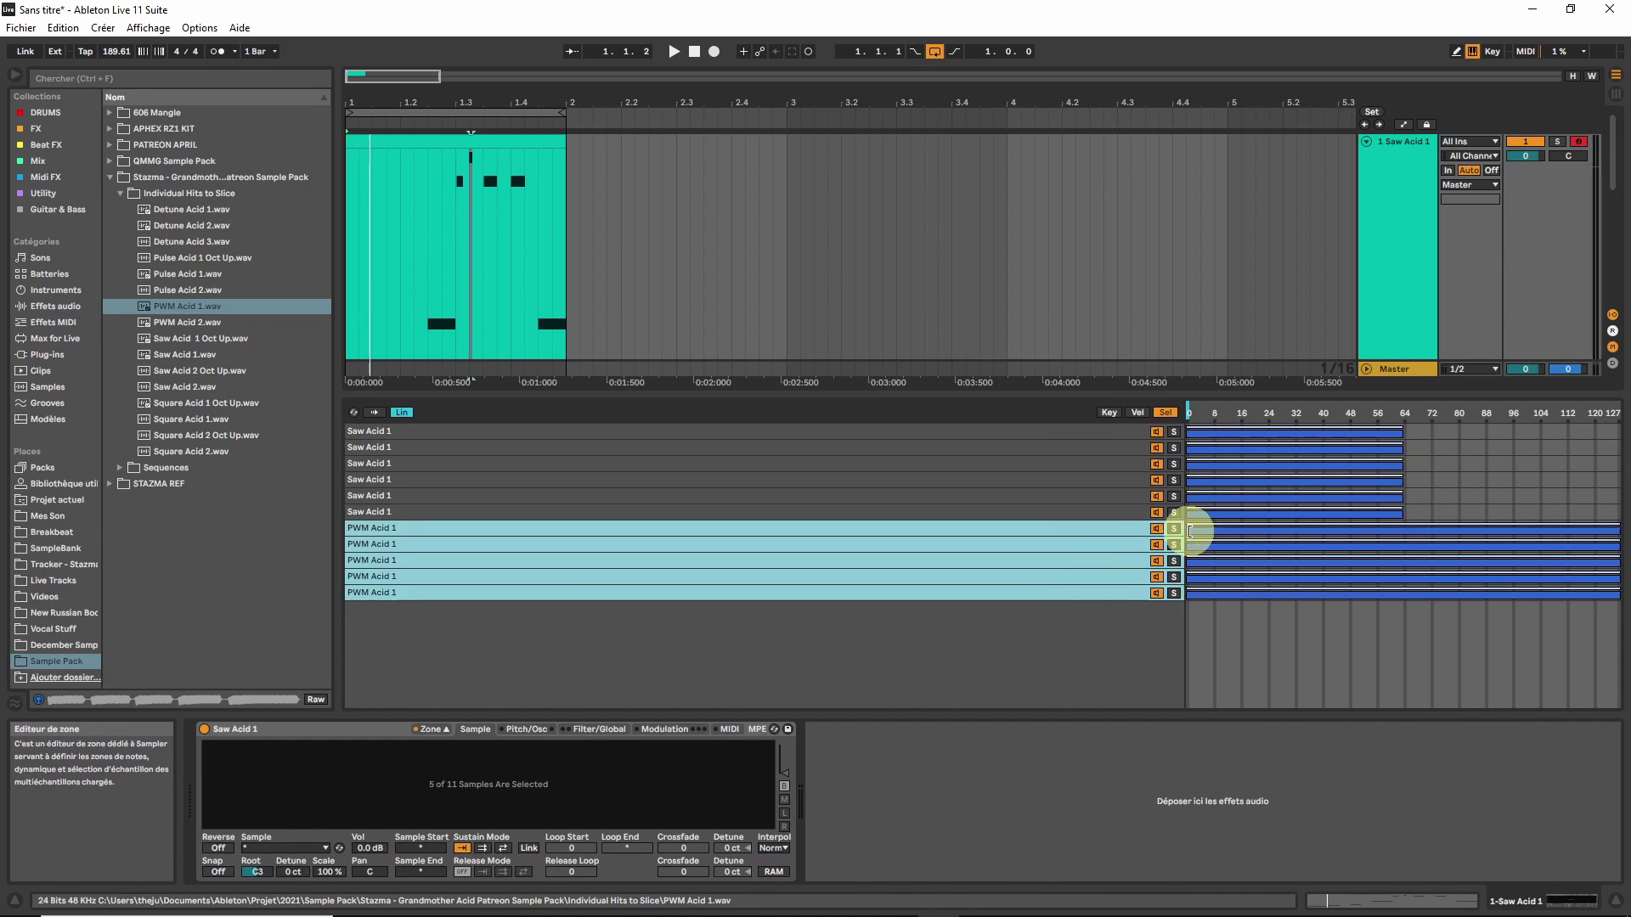
{"action": "left_click_drag", "start_coordinate": [1191, 532], "coordinate": [1409, 546]}
{"action": "right_click", "coordinate": [1435, 416]}
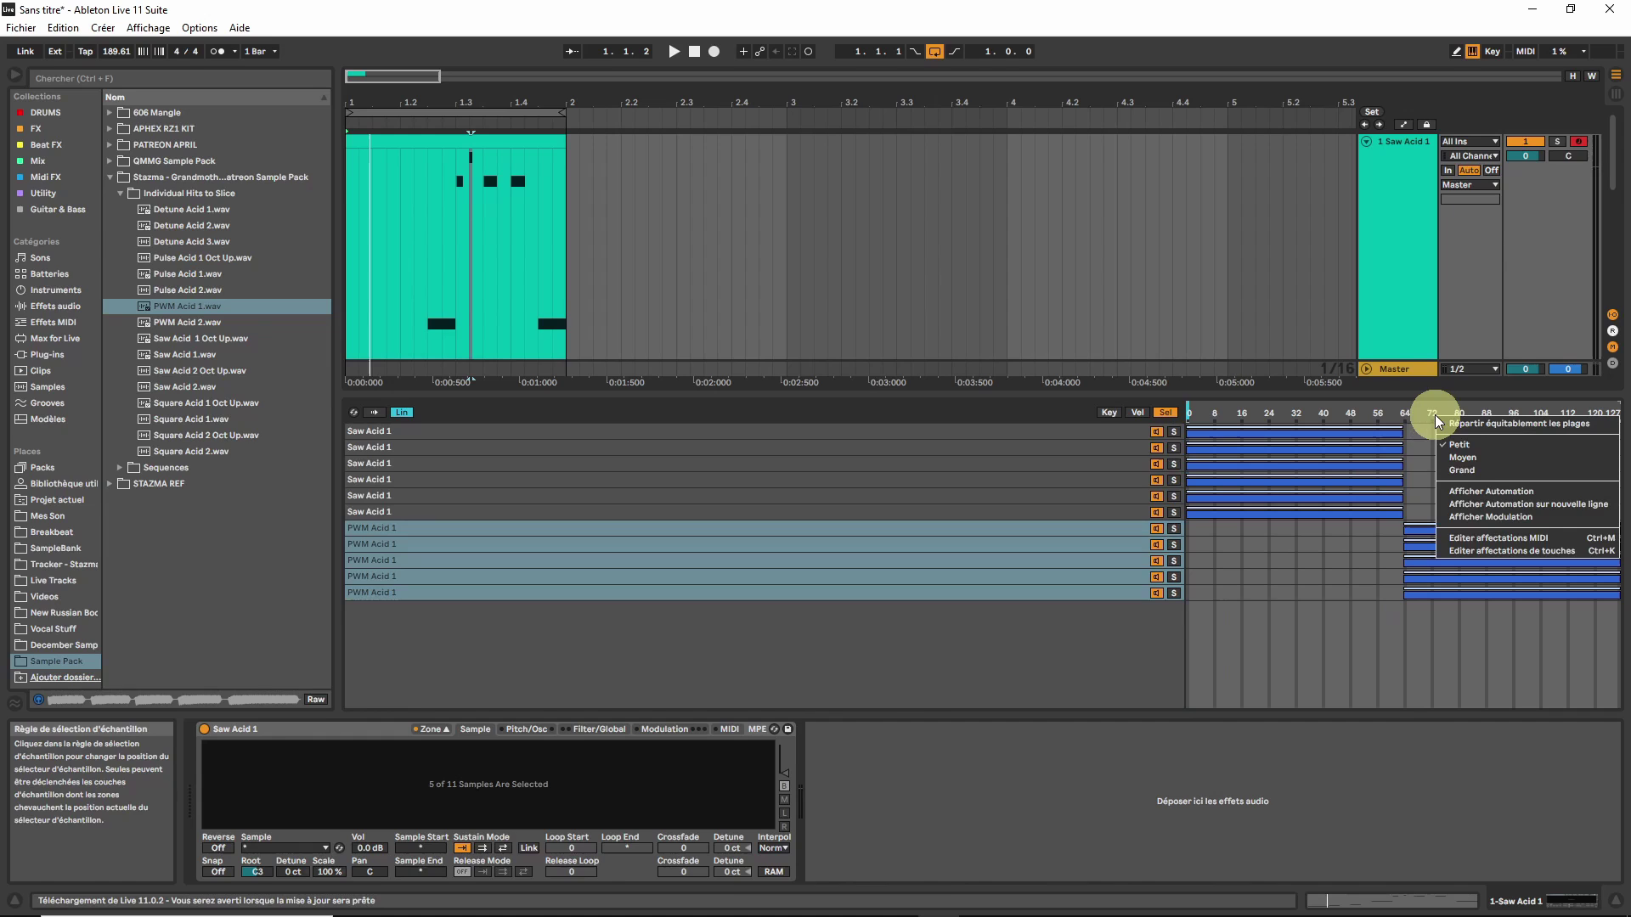
{"action": "left_click", "coordinate": [1387, 414]}
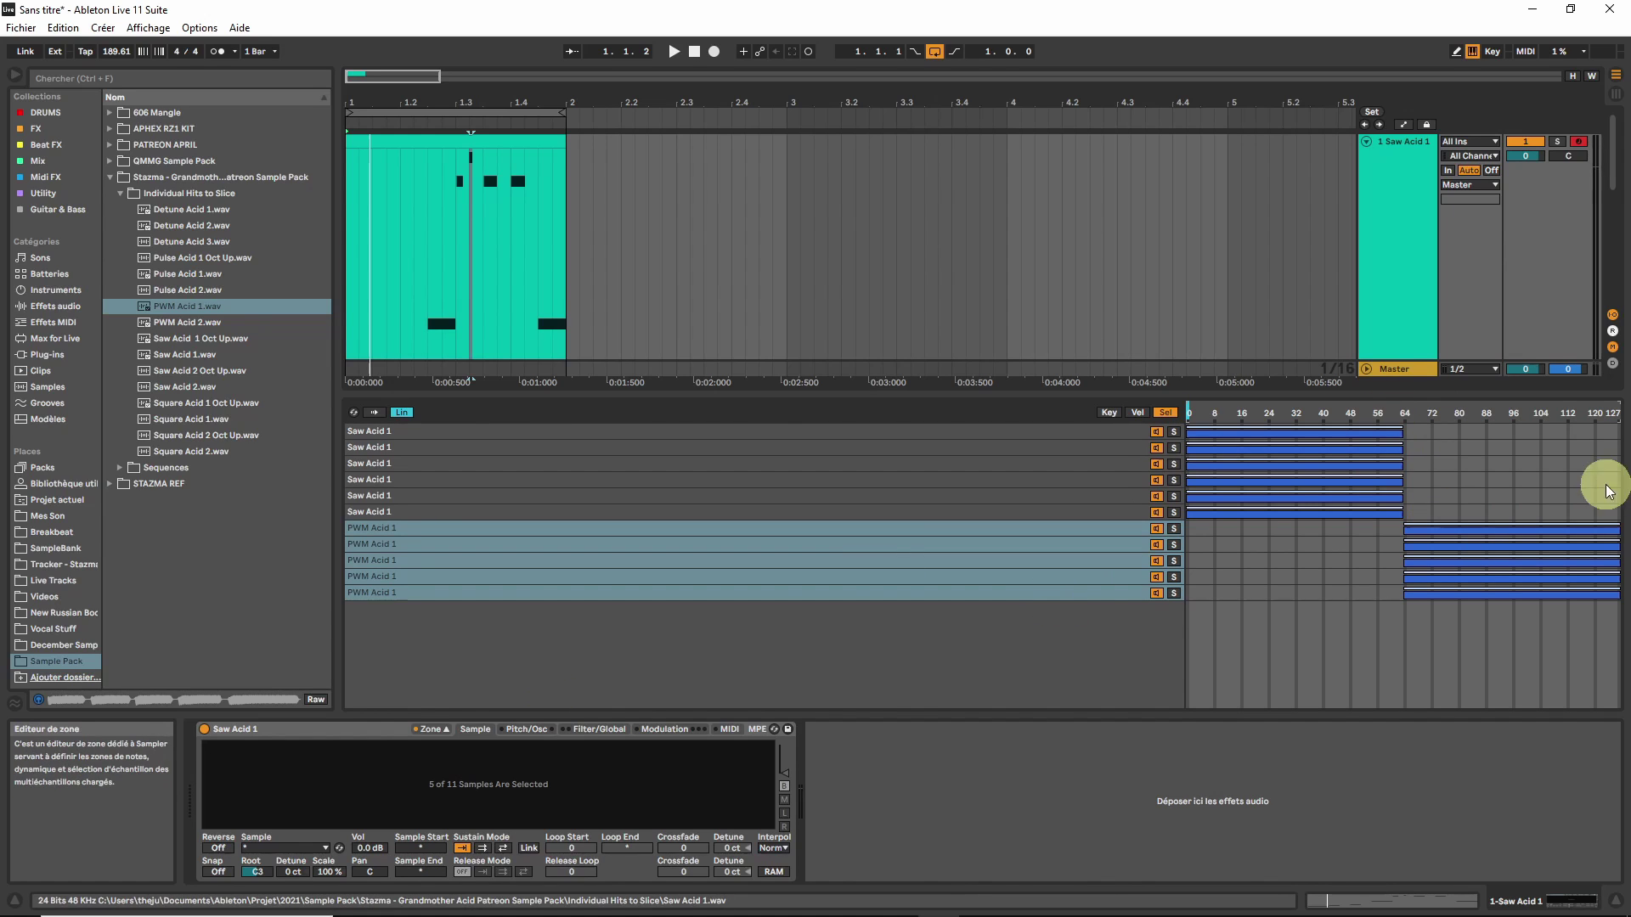
{"action": "right_click", "coordinate": [1379, 414]}
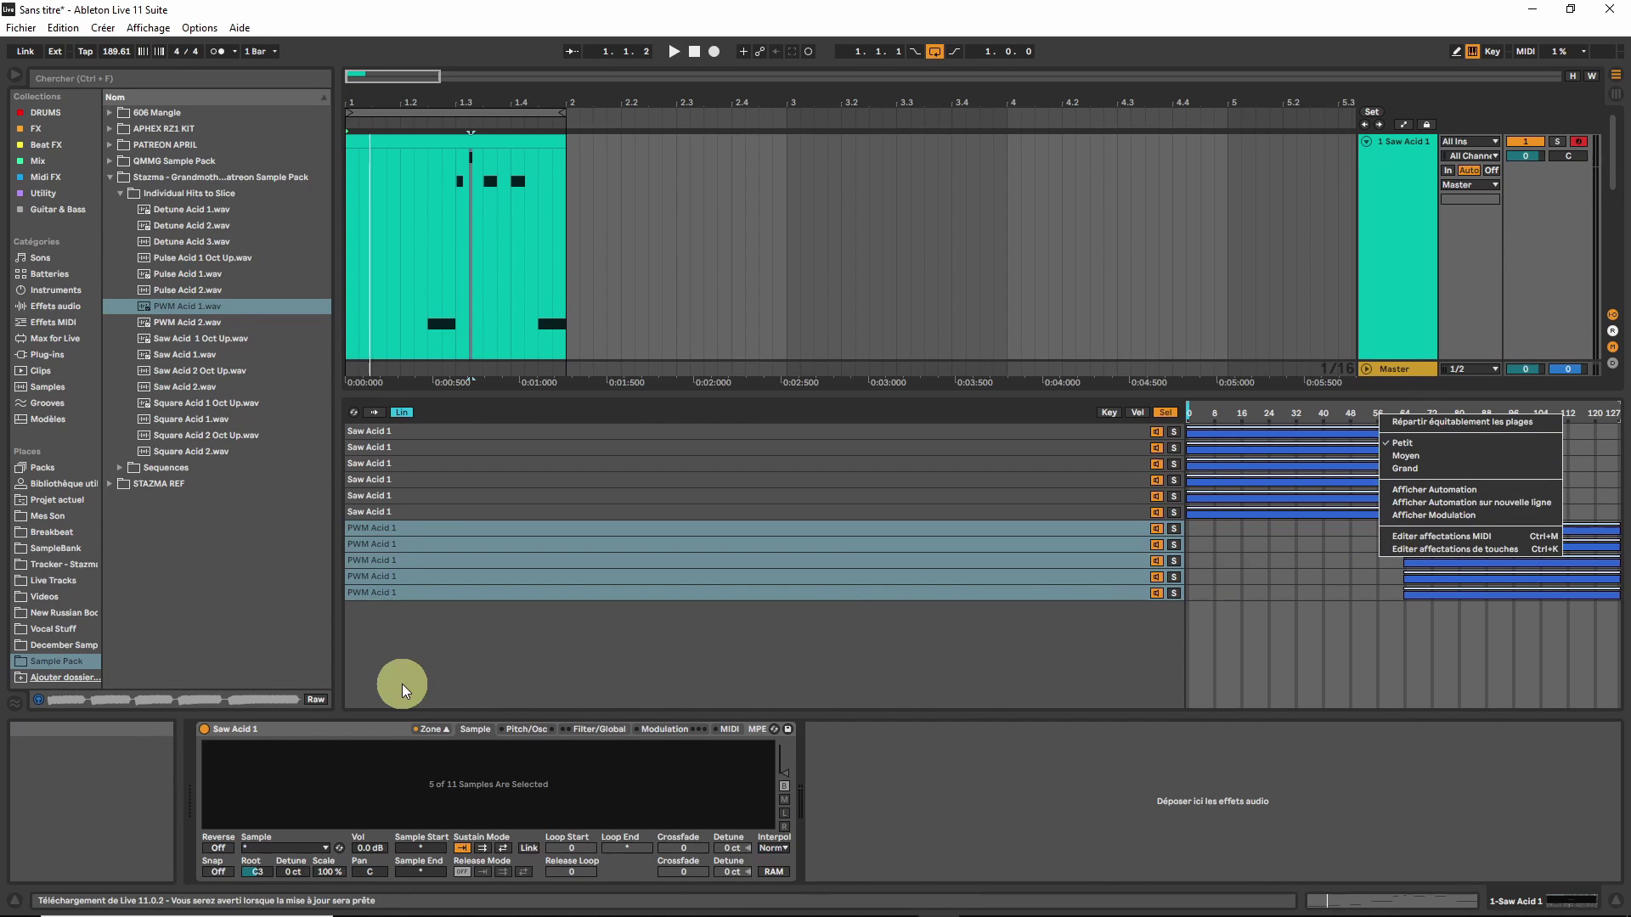
{"action": "left_click", "coordinate": [343, 724]}
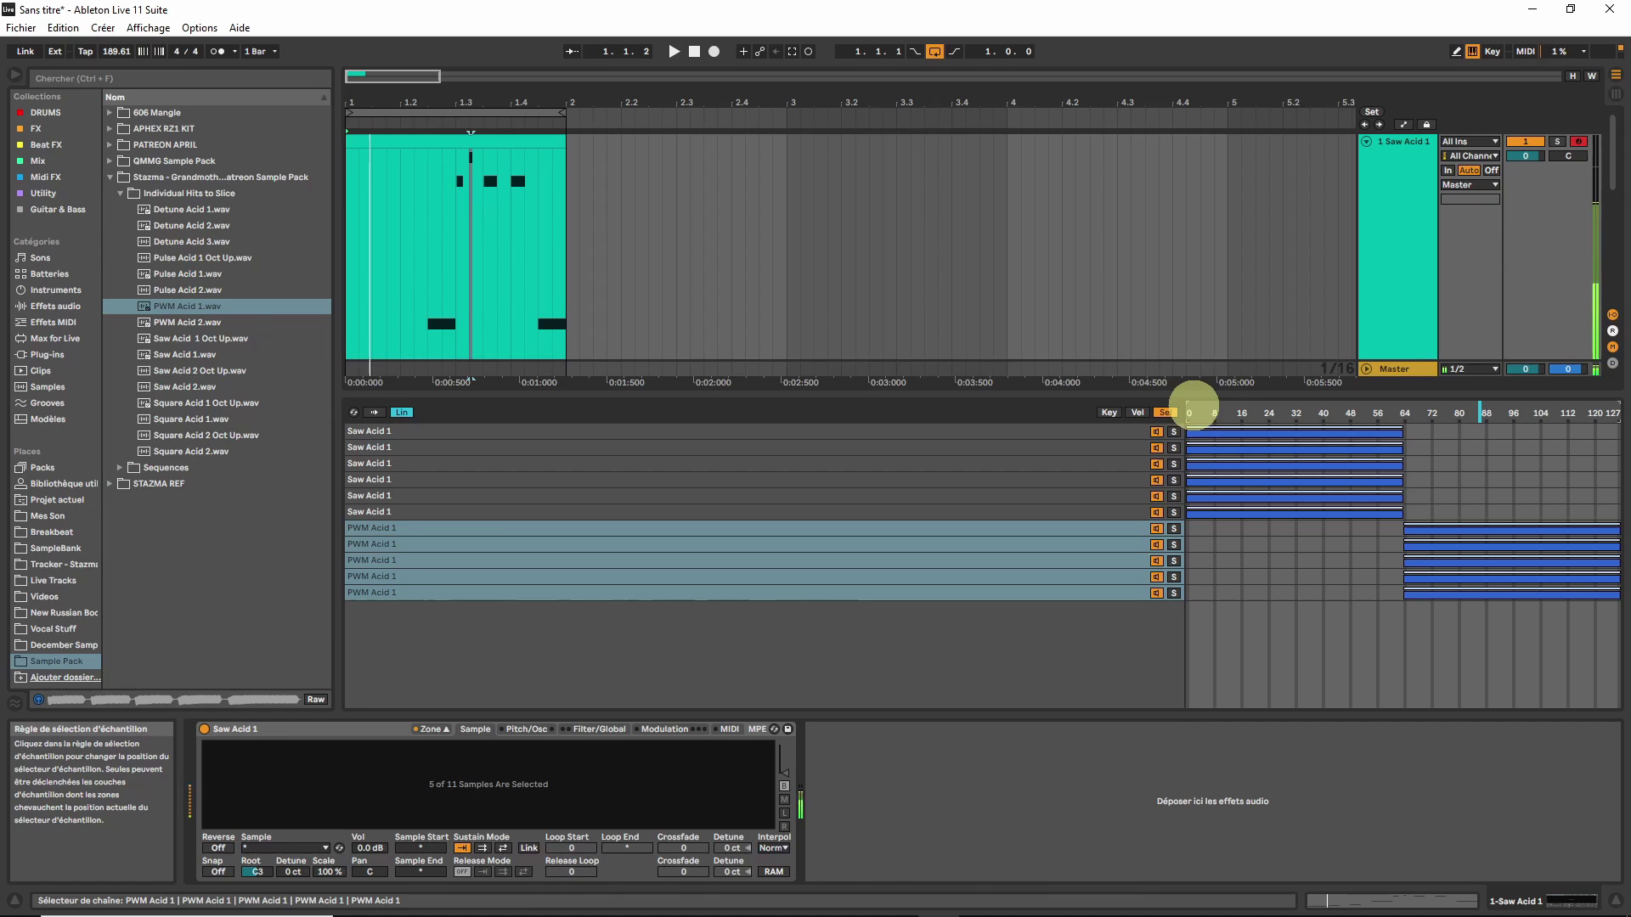
- Audition both sample groups by moving the sample selector across their ranges, leaving it at 104
{"action": "mouse_move", "coordinate": [1185, 406]}
{"action": "left_mouse_down"}
{"action": "mouse_move", "coordinate": [1164, 407]}
{"action": "mouse_move", "coordinate": [1203, 406]}
{"action": "left_mouse_up"}
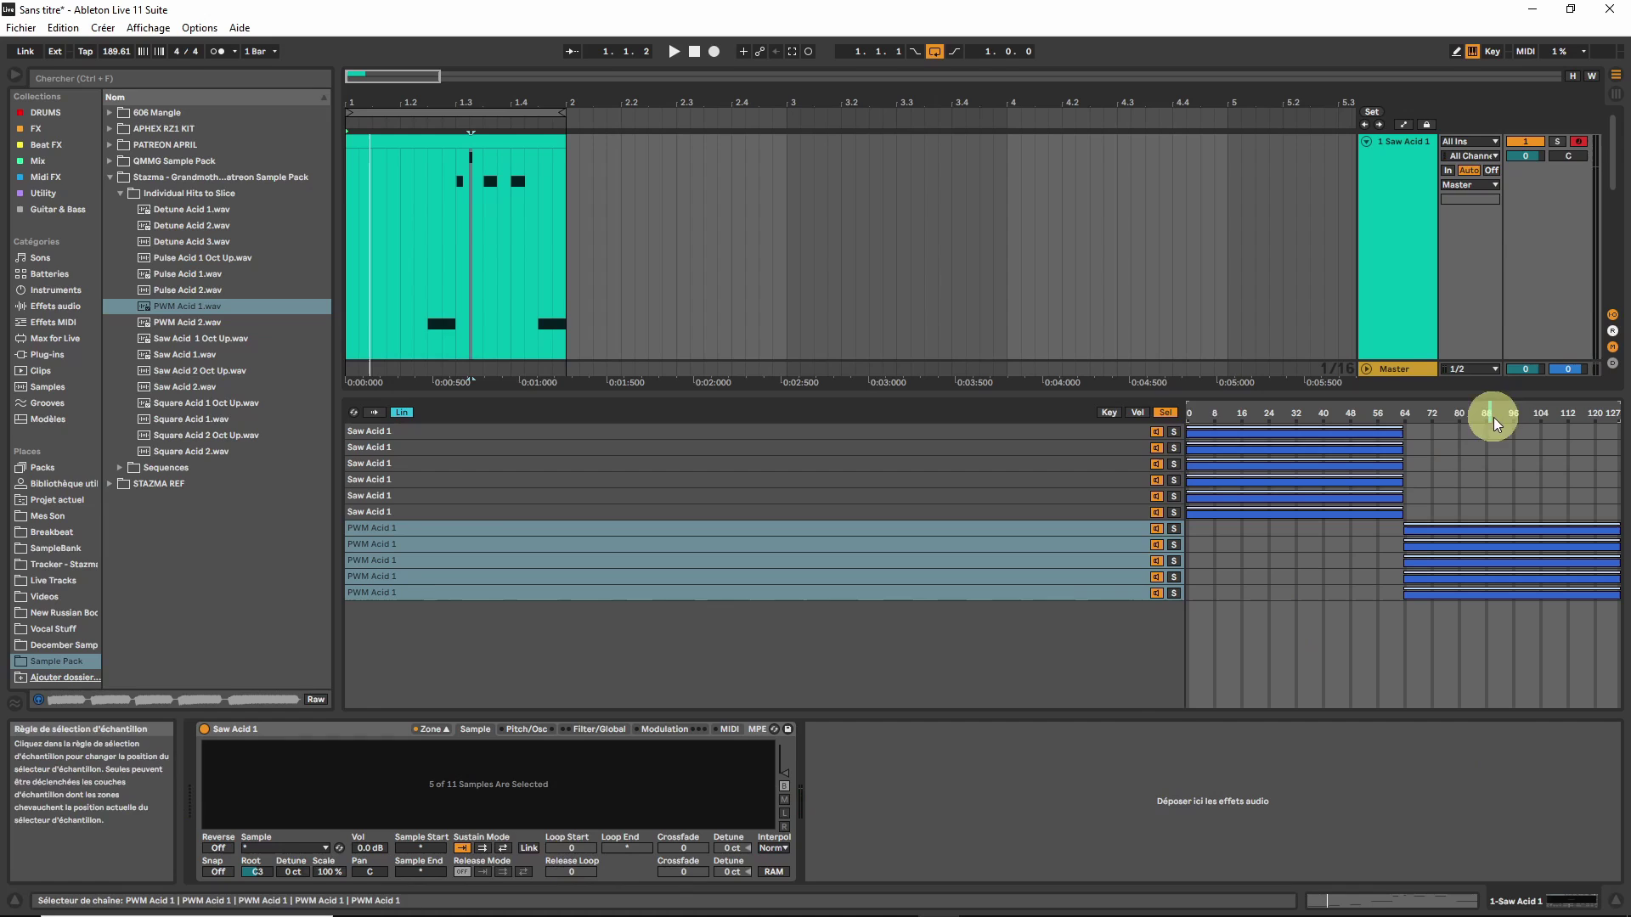
{"action": "left_click_drag", "start_coordinate": [1497, 418], "coordinate": [1504, 417]}
- Group the Sampler into an Instrument Rack and map its sample selector to Macro 1
{"action": "left_click", "coordinate": [1024, 431]}
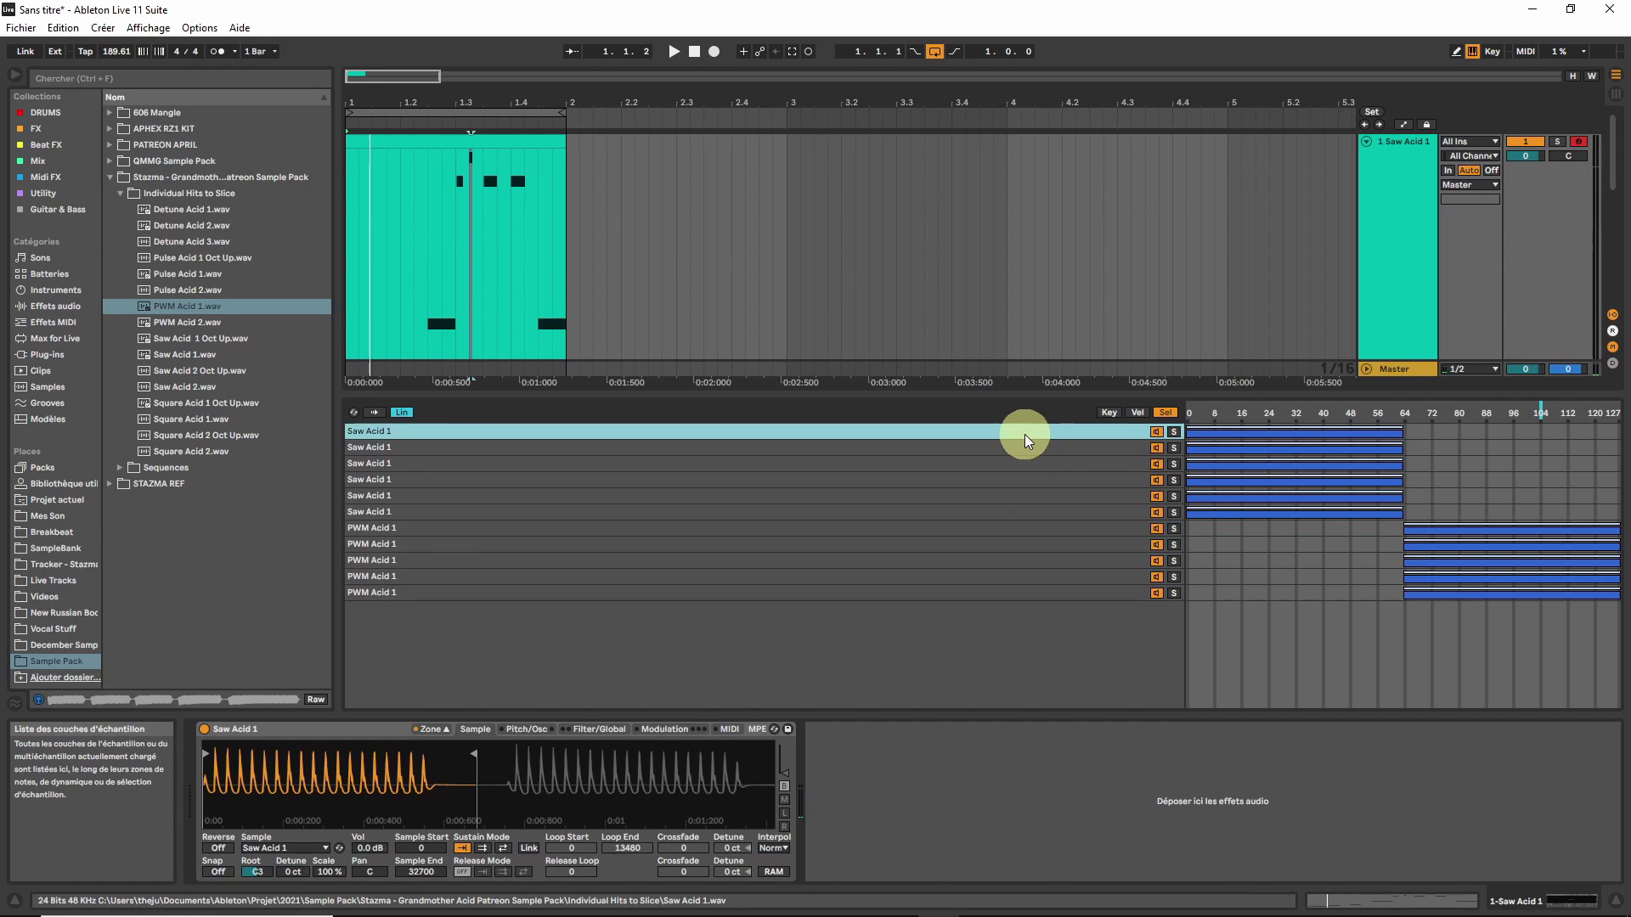
{"action": "left_click", "coordinate": [348, 732]}
{"action": "key", "text": "ctrl+g"}
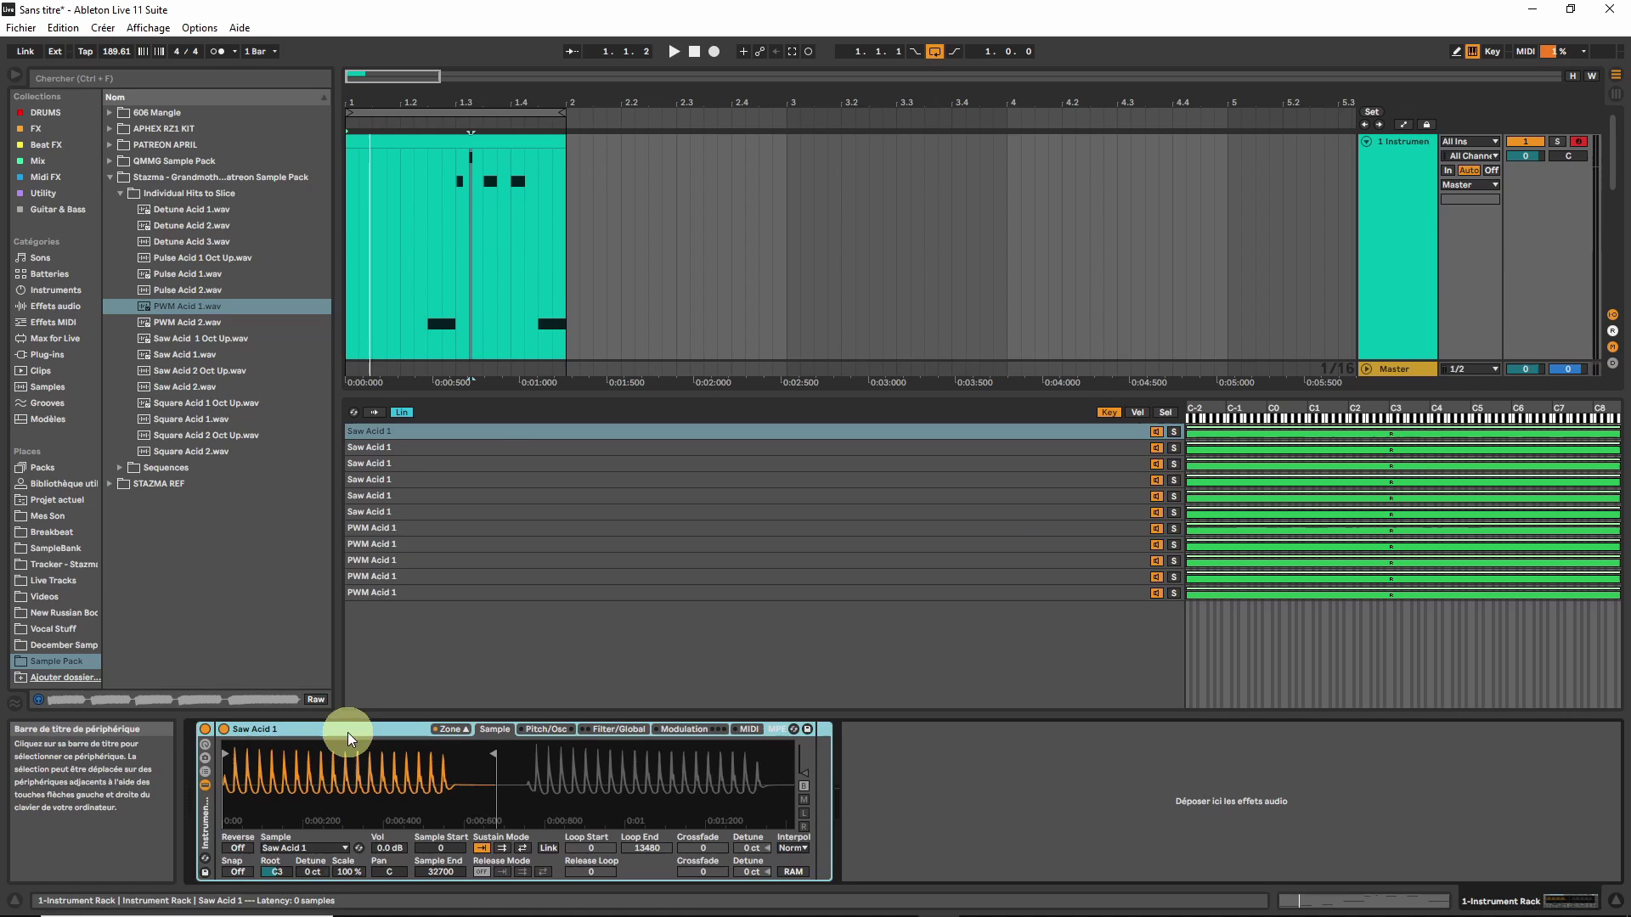
{"action": "right_click", "coordinate": [1340, 408]}
{"action": "left_click", "coordinate": [1361, 404]}
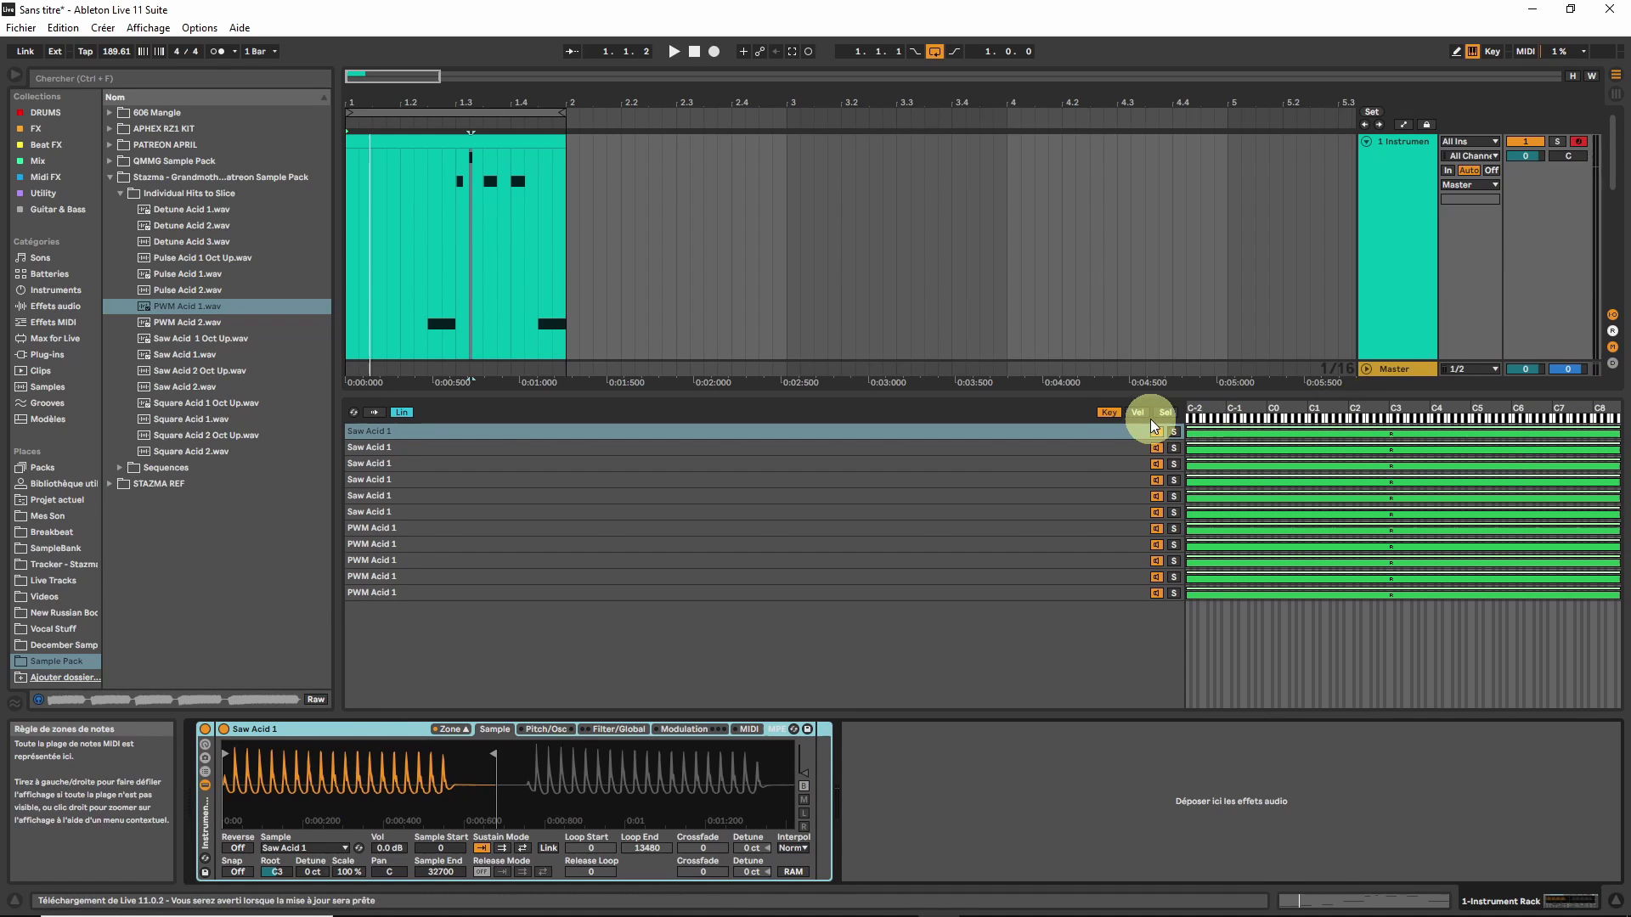
{"action": "left_click", "coordinate": [1166, 412]}
{"action": "right_click", "coordinate": [1342, 418]}
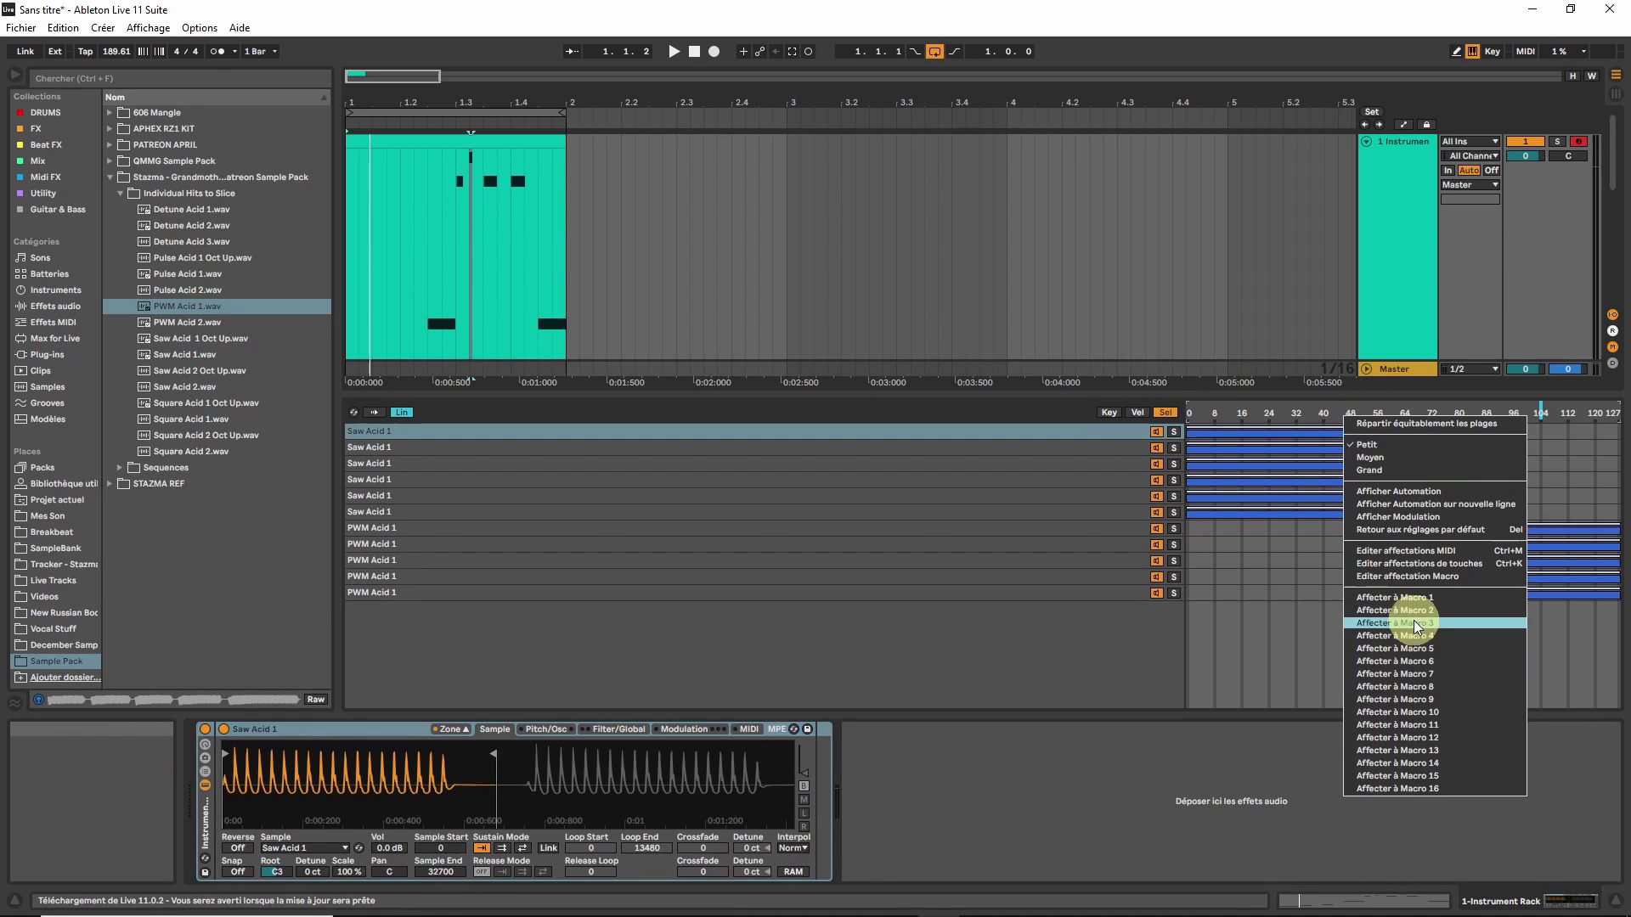
{"action": "left_click", "coordinate": [1415, 595]}
- Show the MIDI clip's Sample Selector envelope and lower the whole line to its minimum
{"action": "double_click", "coordinate": [397, 136]}
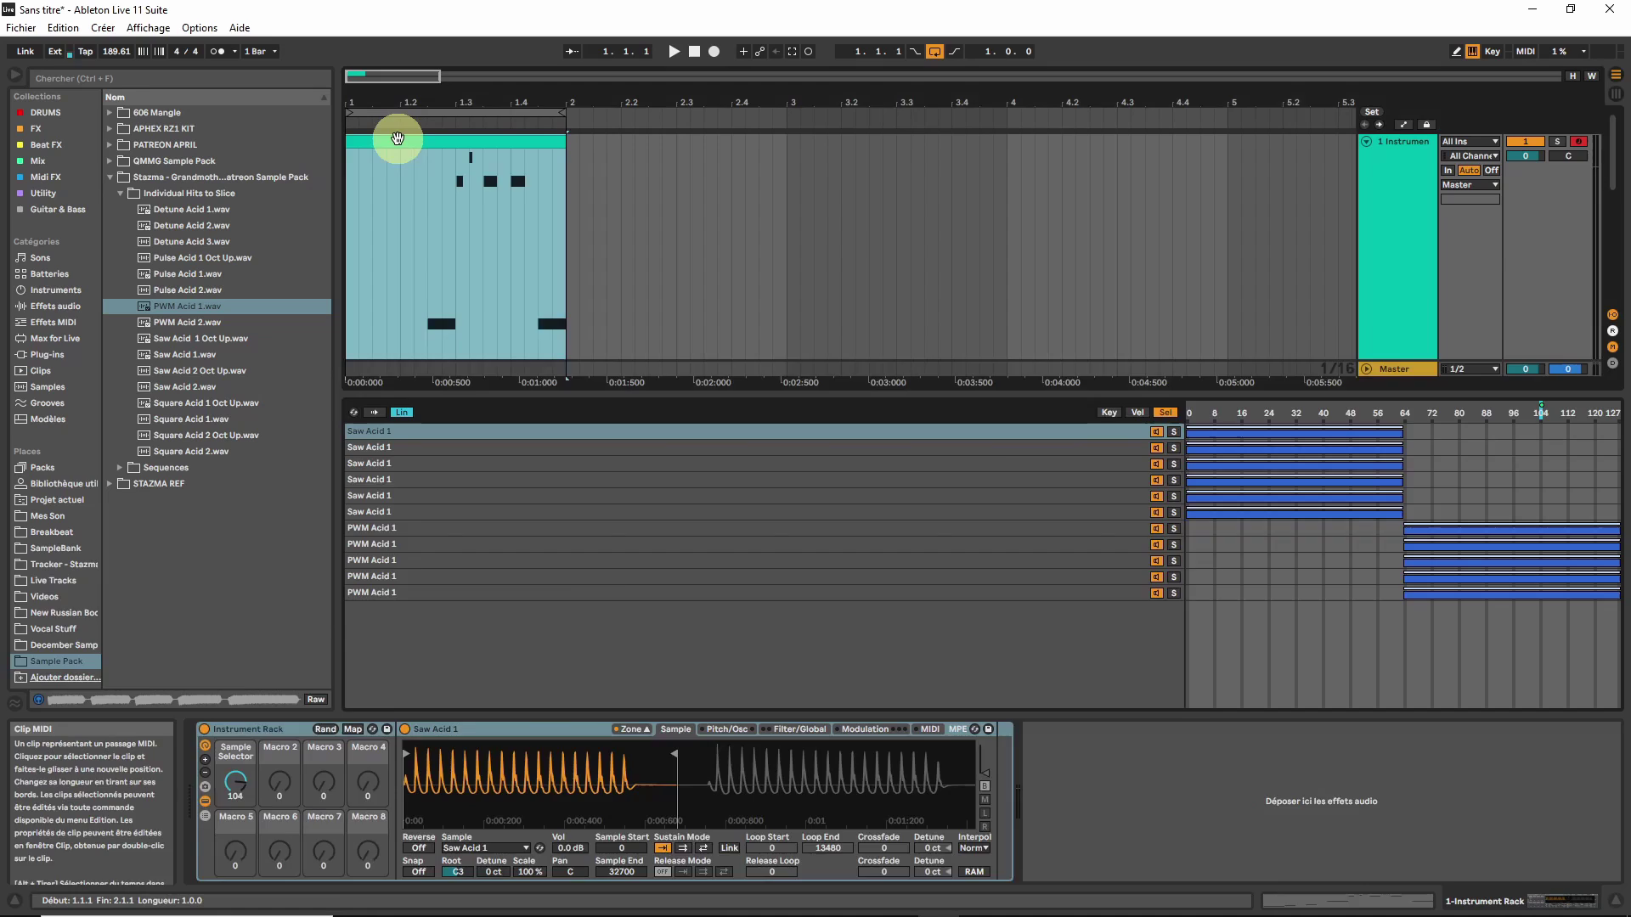
{"action": "left_click", "coordinate": [406, 615]}
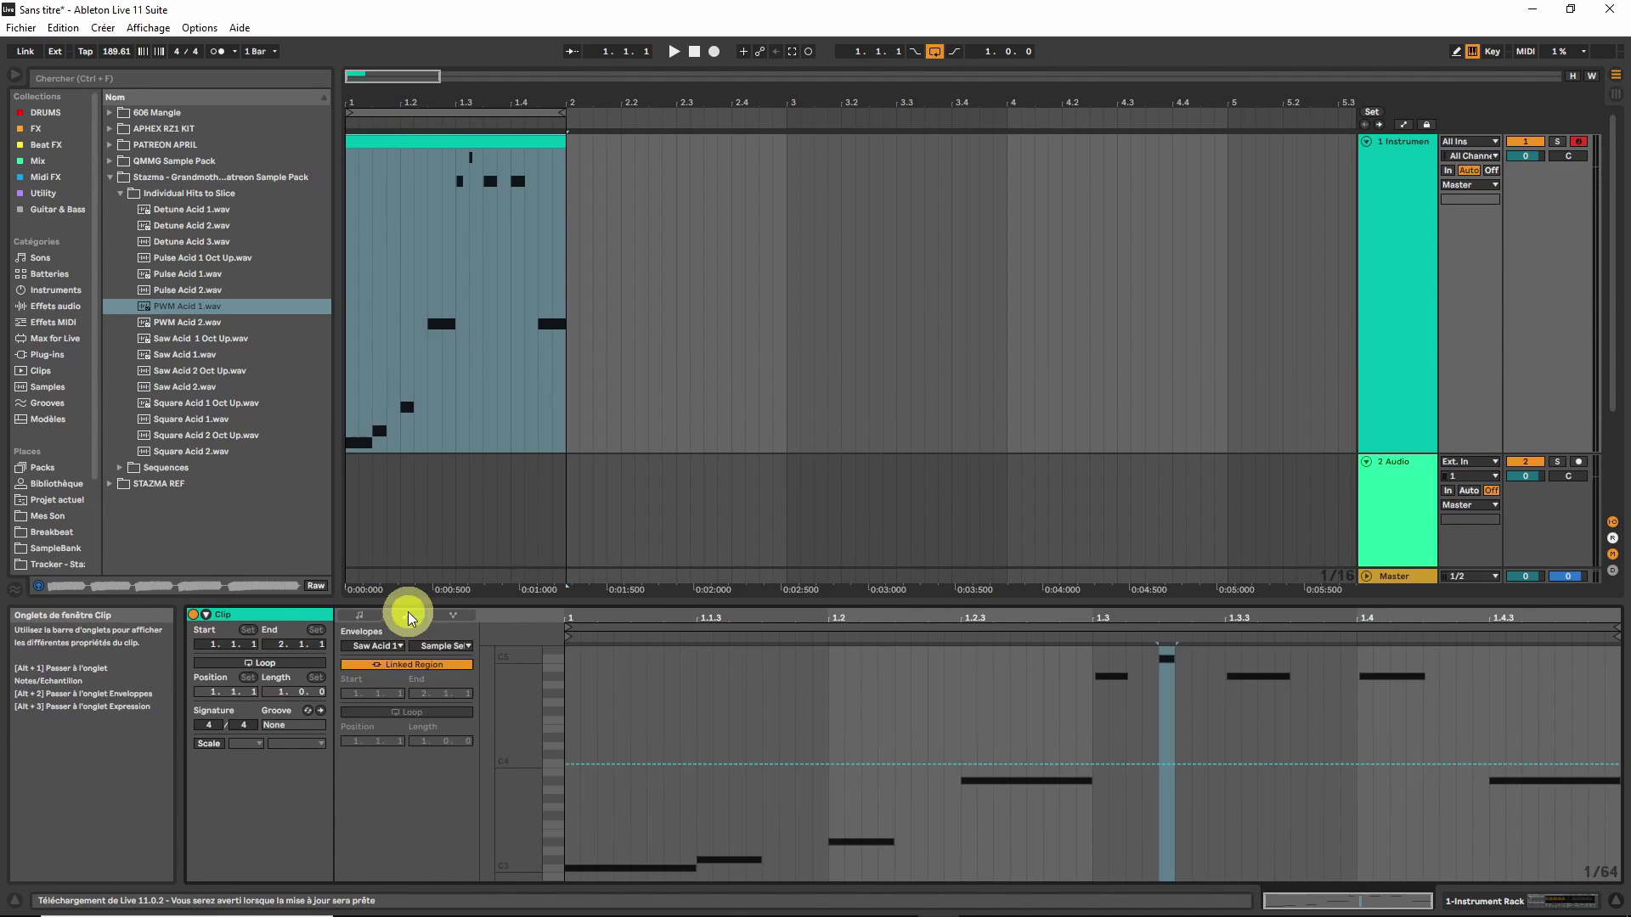
{"action": "left_click", "coordinate": [604, 766]}
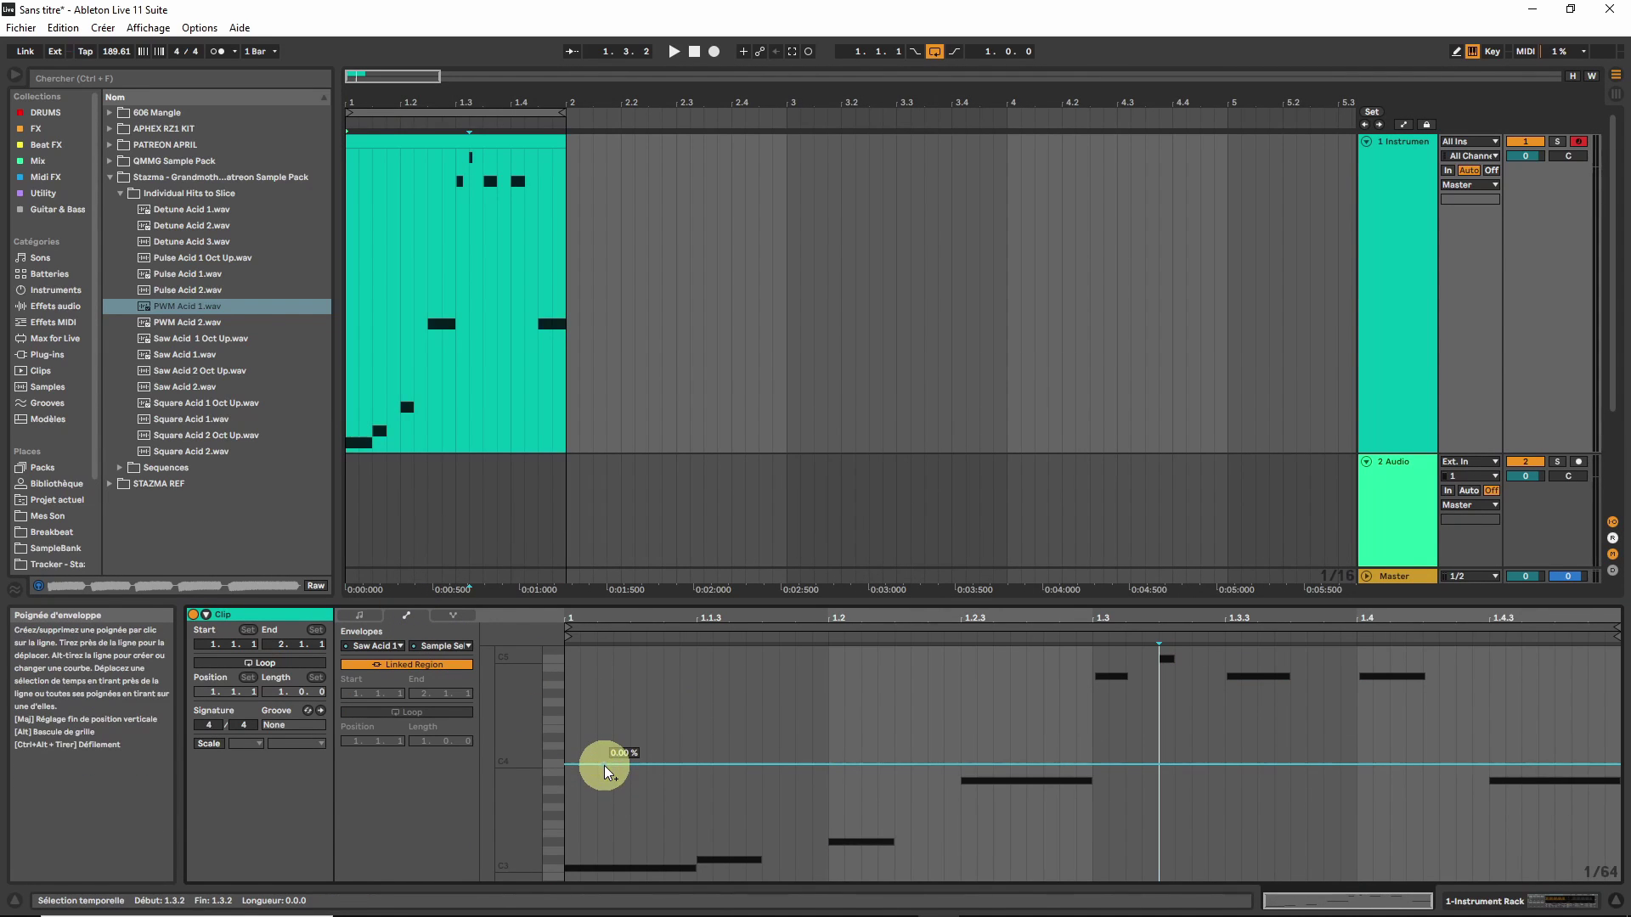
{"action": "left_click_drag", "start_coordinate": [603, 766], "coordinate": [604, 881]}
- During playback, draw 50.0 % blocks in the Sample Selector envelope at 1.1.3–1.2, 1.2.3–1.3 and 1.4–1.4.3
{"action": "key", "text": "space"}
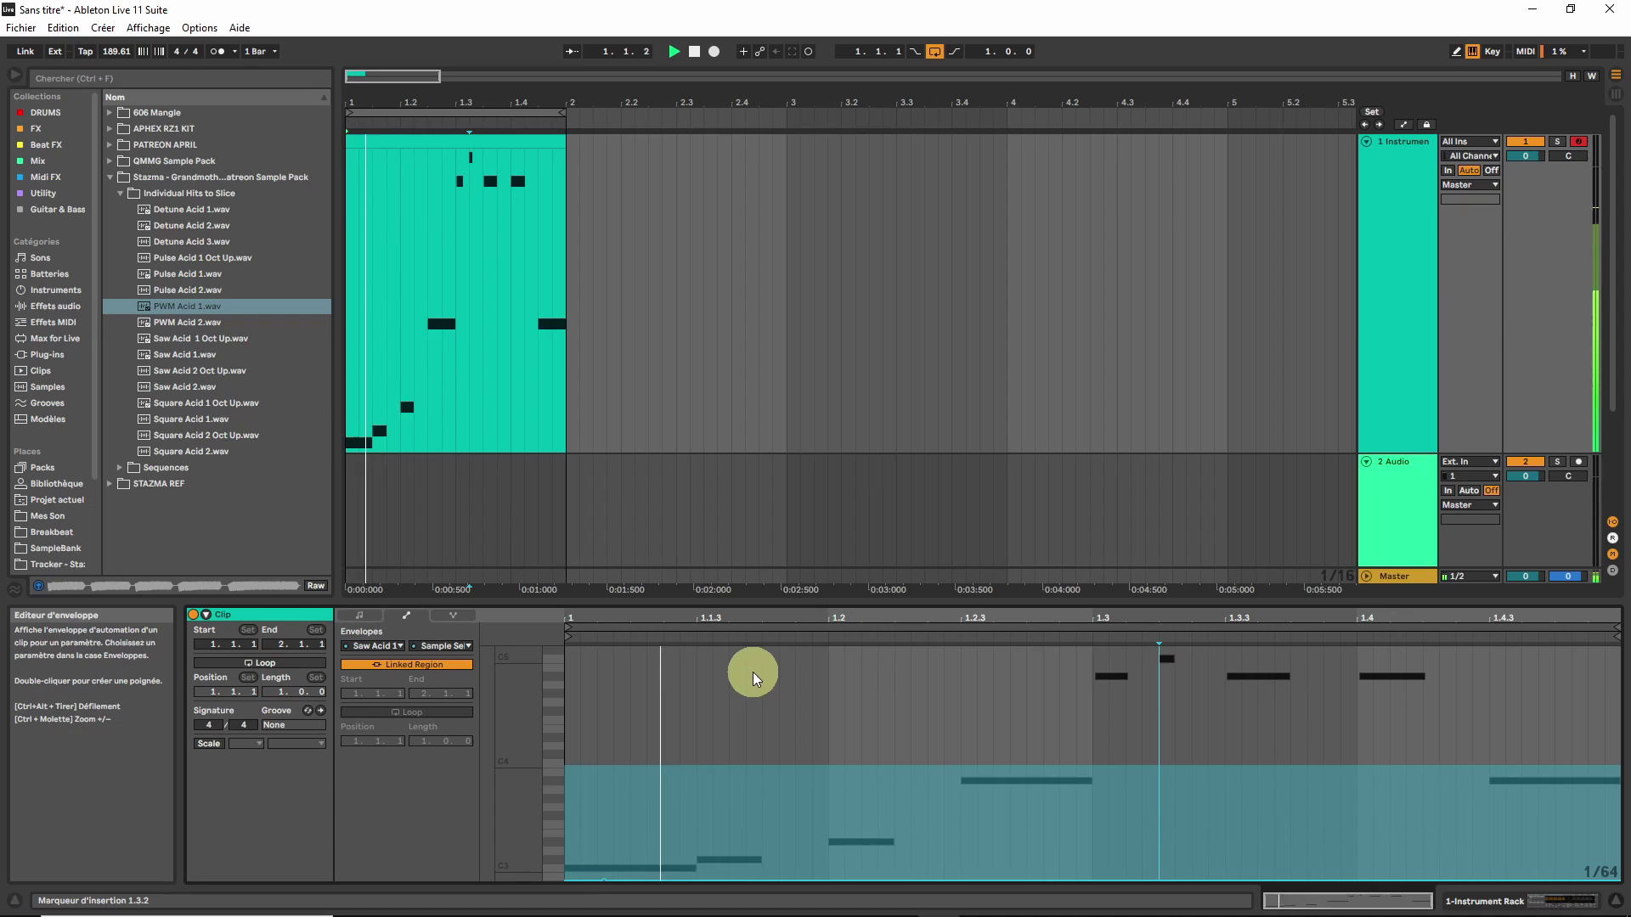
{"action": "key", "text": "b"}
{"action": "mouse_move", "coordinate": [714, 681]}
{"action": "left_mouse_down"}
{"action": "mouse_move", "coordinate": [710, 621]}
{"action": "mouse_move", "coordinate": [756, 552]}
{"action": "left_mouse_up"}
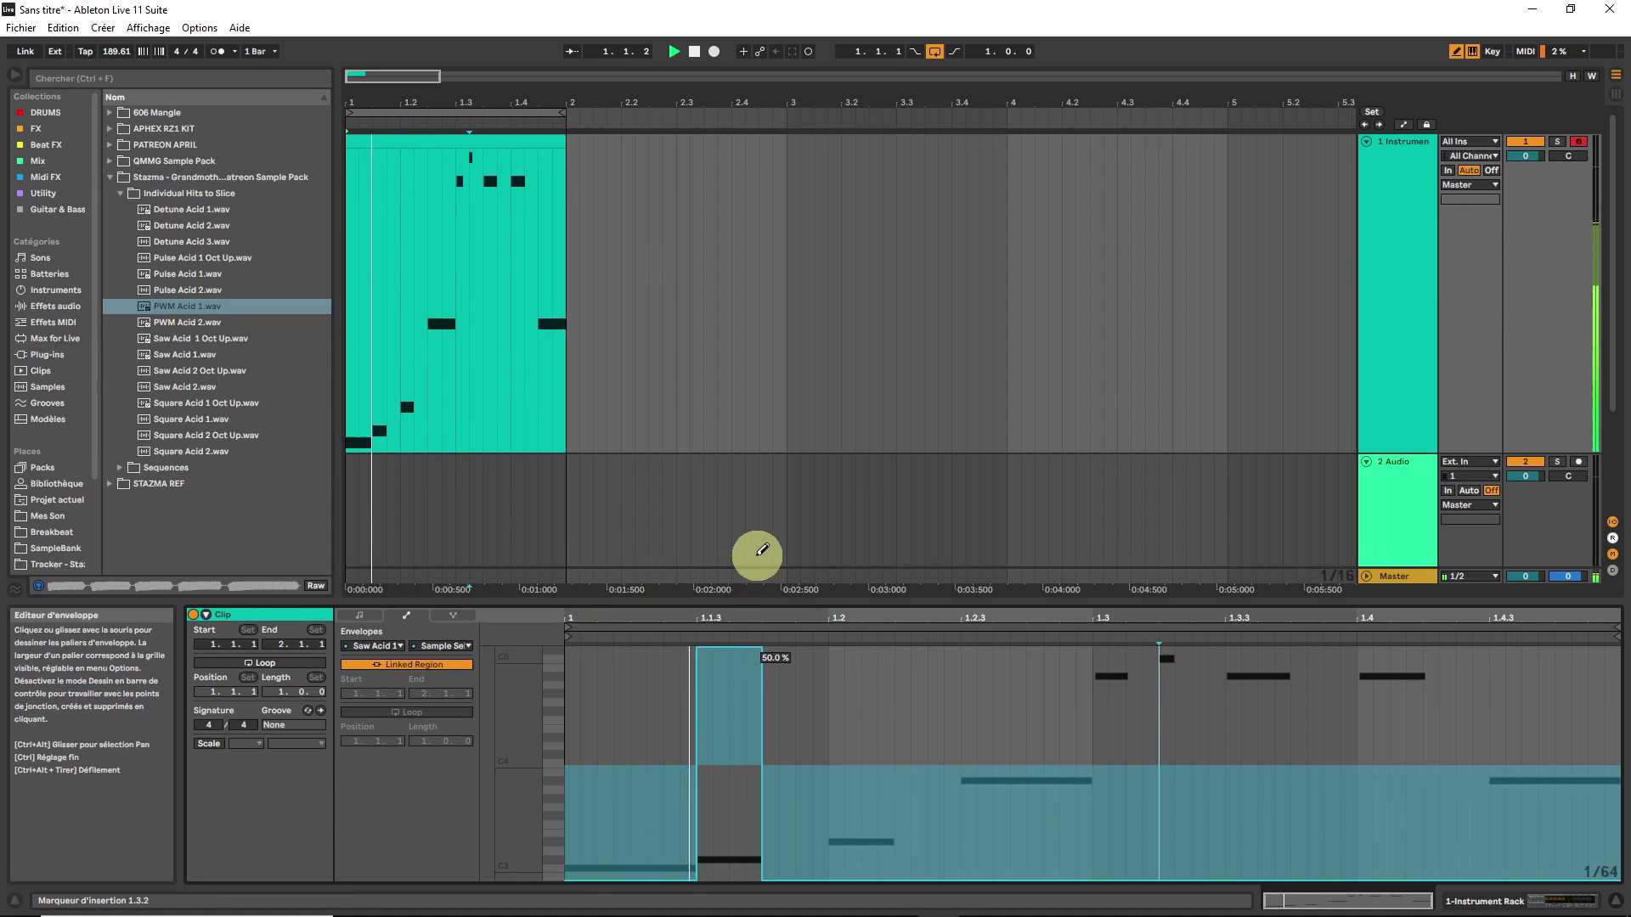
{"action": "mouse_move", "coordinate": [794, 837]}
{"action": "left_mouse_down"}
{"action": "mouse_move", "coordinate": [777, 654]}
{"action": "mouse_move", "coordinate": [815, 620]}
{"action": "left_mouse_up"}
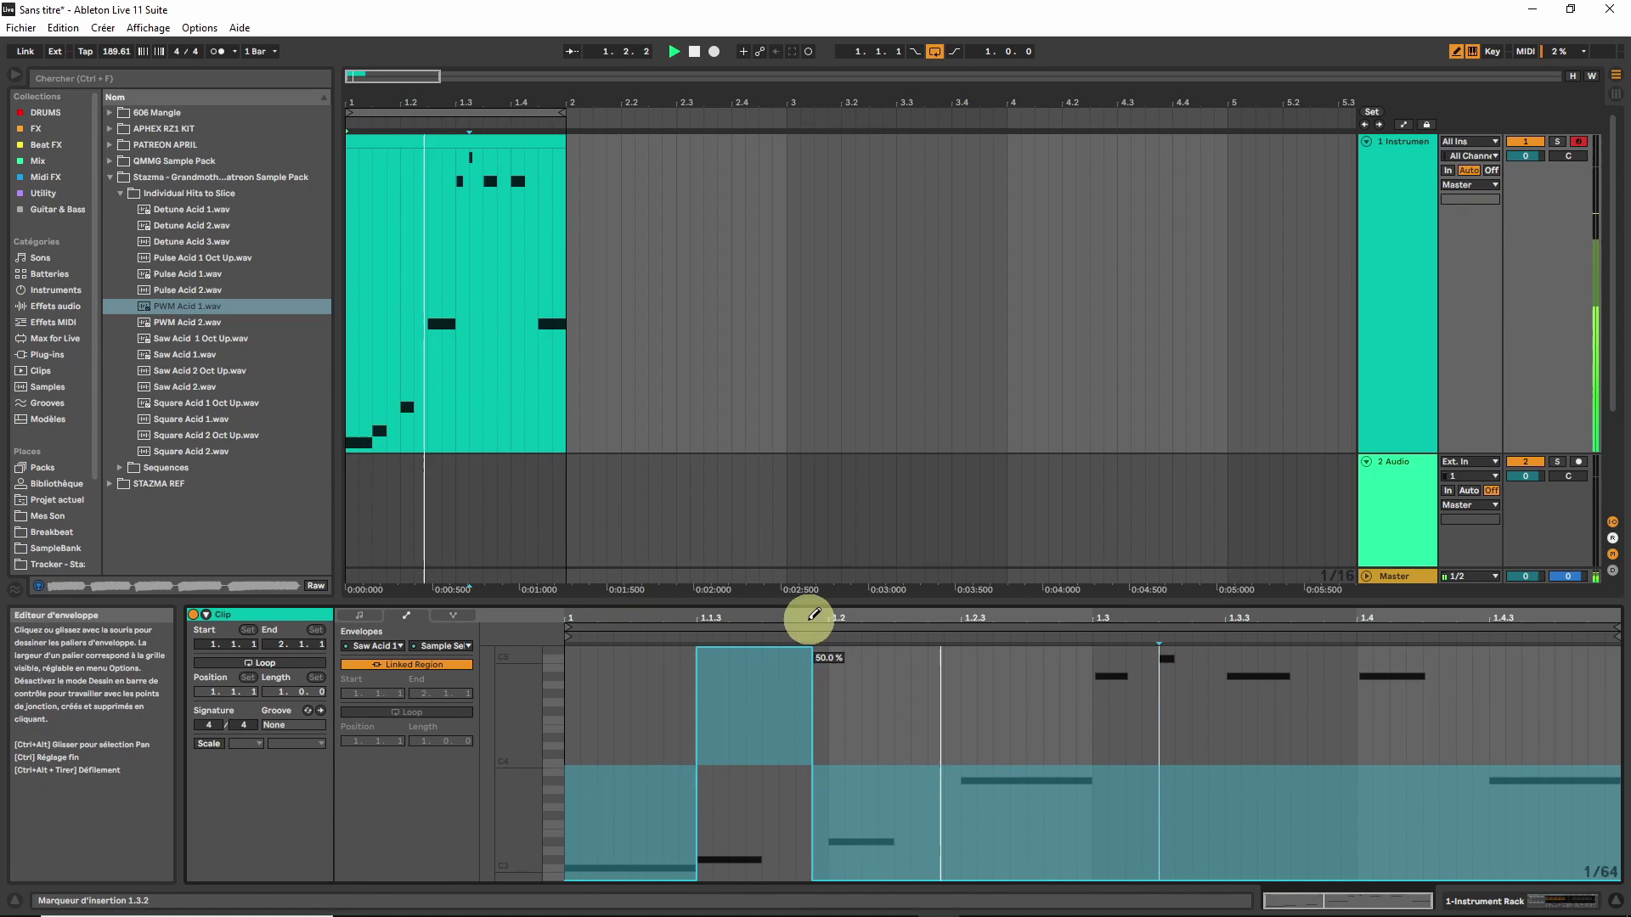
{"action": "mouse_move", "coordinate": [977, 800]}
{"action": "left_mouse_down"}
{"action": "mouse_move", "coordinate": [1054, 489]}
{"action": "mouse_move", "coordinate": [1090, 483]}
{"action": "mouse_move", "coordinate": [1083, 653]}
{"action": "mouse_move", "coordinate": [1051, 662]}
{"action": "mouse_move", "coordinate": [1234, 830]}
{"action": "left_mouse_up"}
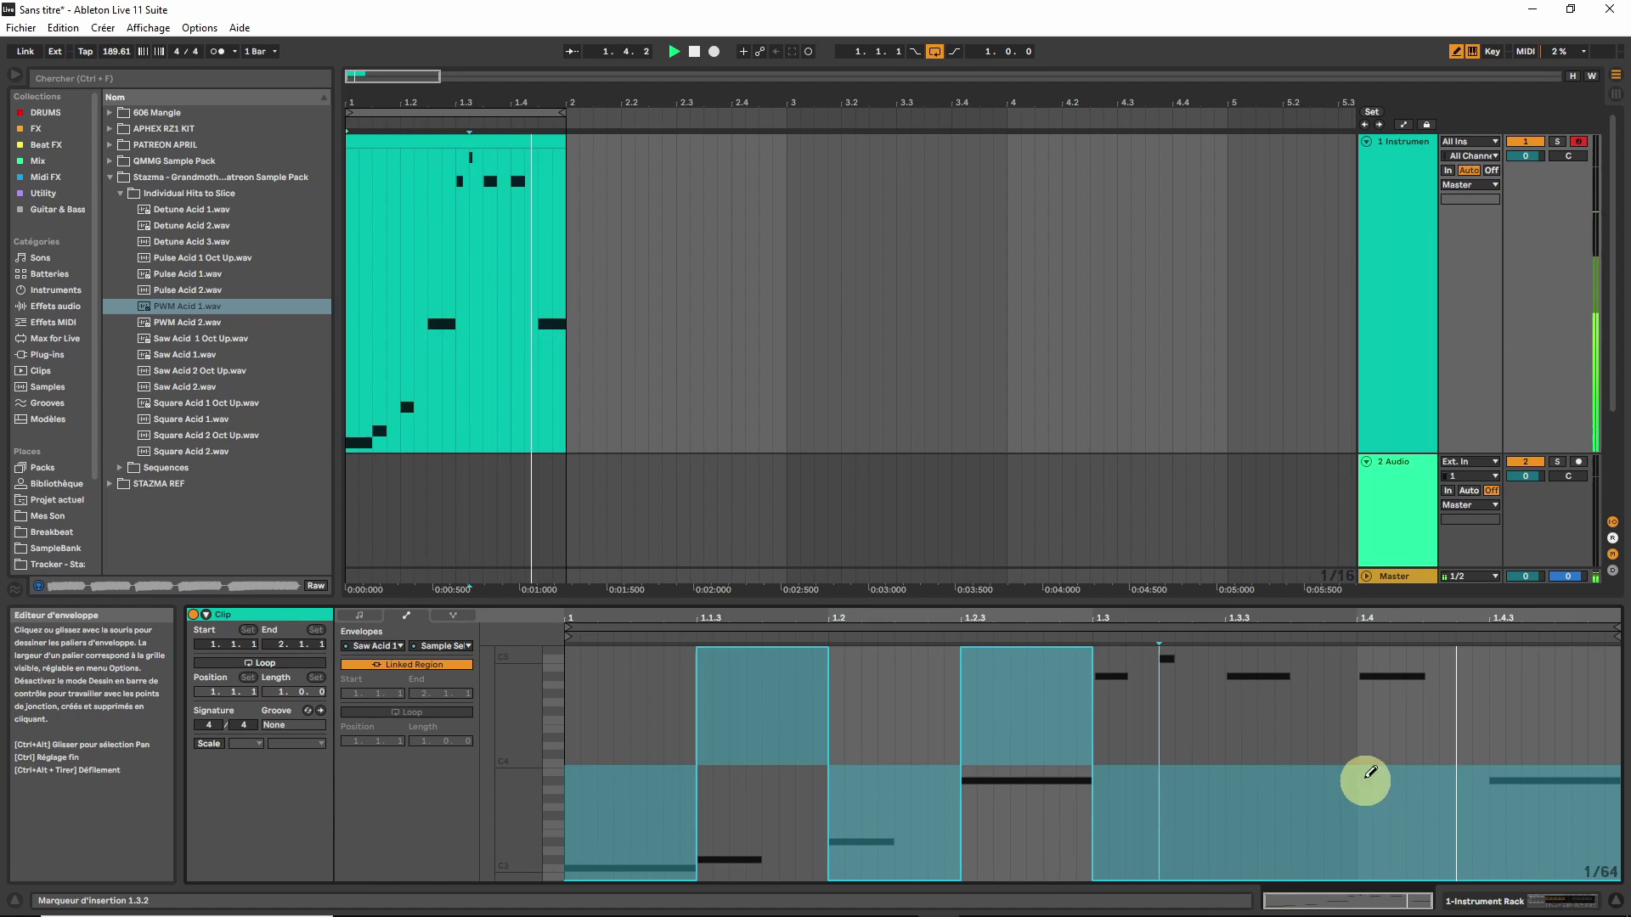
{"action": "mouse_move", "coordinate": [1365, 666]}
{"action": "left_mouse_down"}
{"action": "mouse_move", "coordinate": [1430, 575]}
{"action": "mouse_move", "coordinate": [1485, 567]}
{"action": "left_mouse_up"}
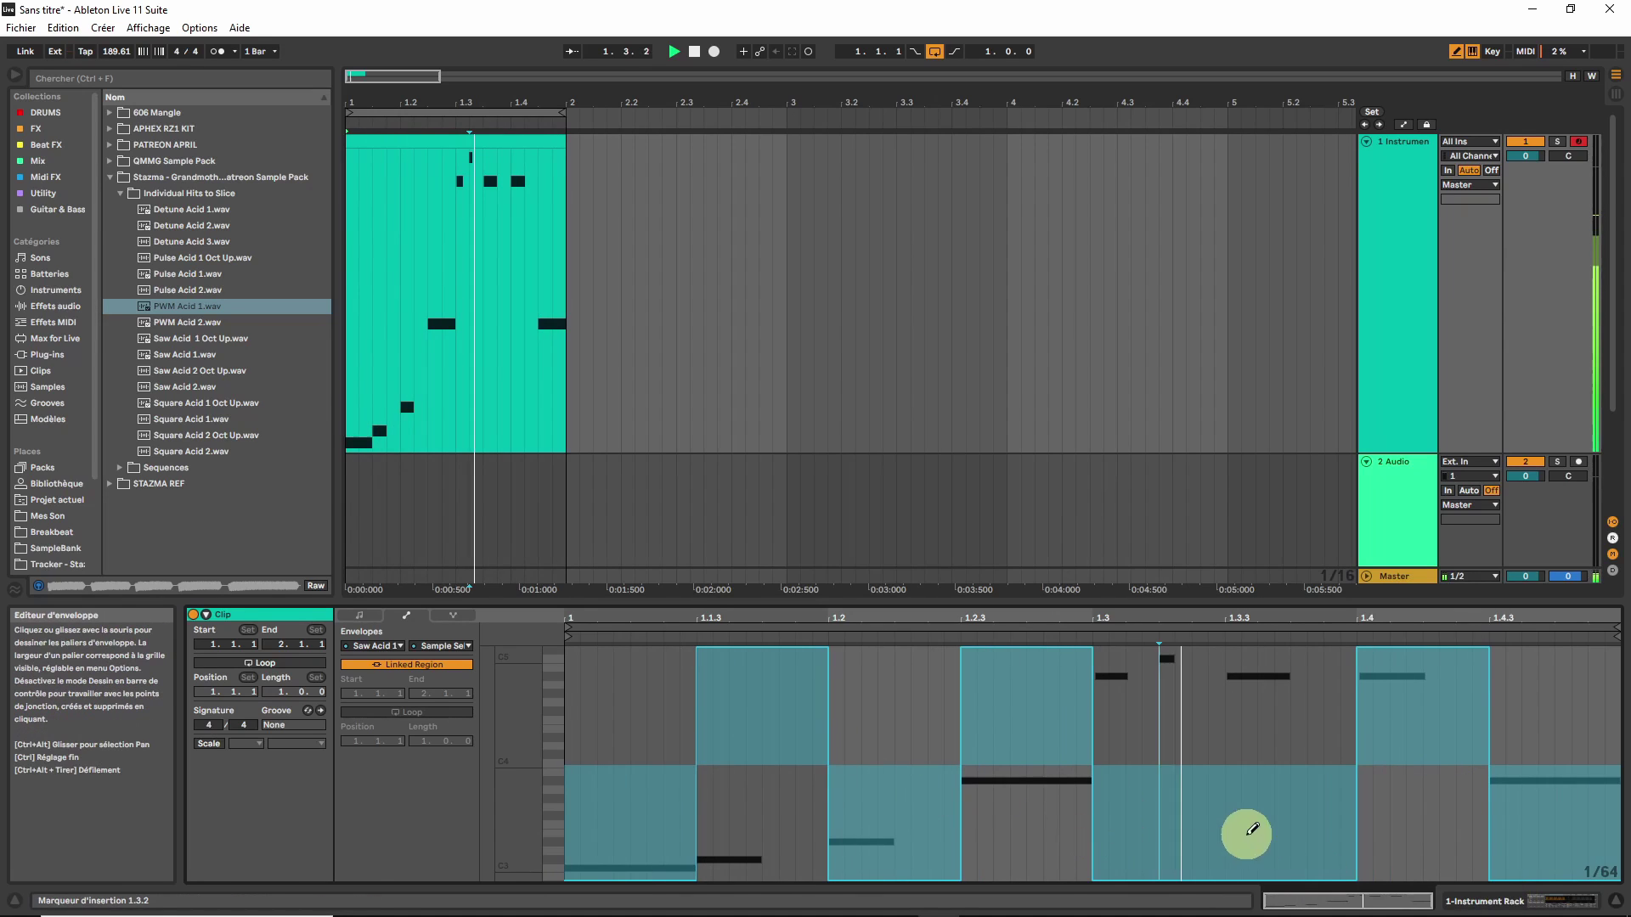
- Return to the Sampler zones and extend the sample select range of all six Saw Acid 1 zones to 0–127
{"action": "left_click", "coordinate": [1537, 902]}
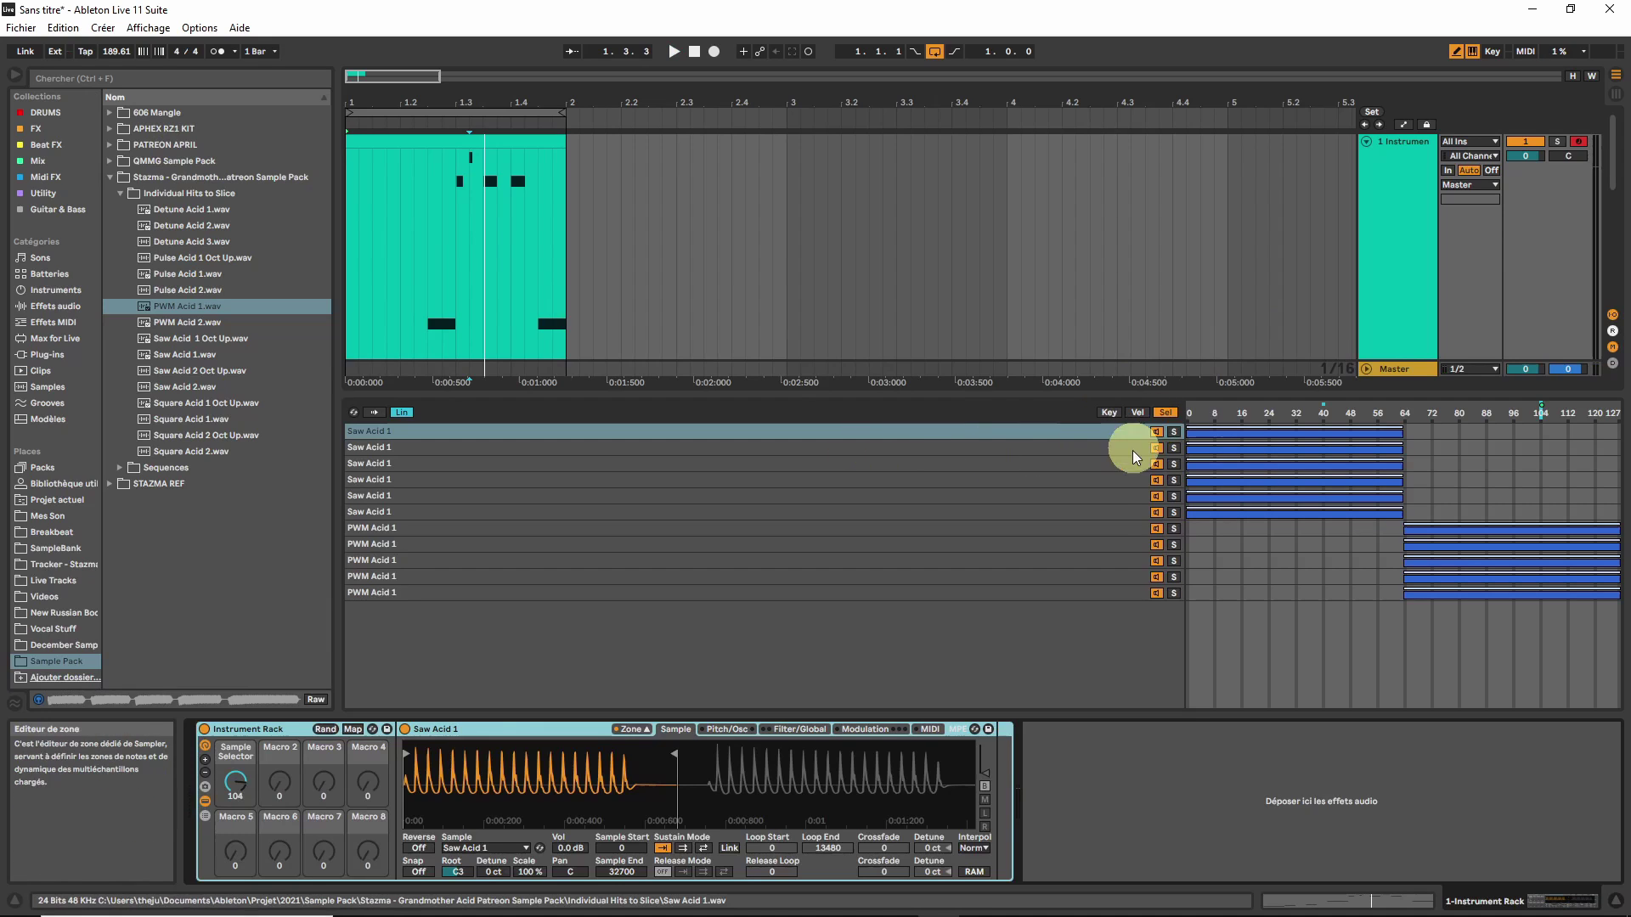
{"action": "left_click", "coordinate": [1108, 511], "text": "shift"}
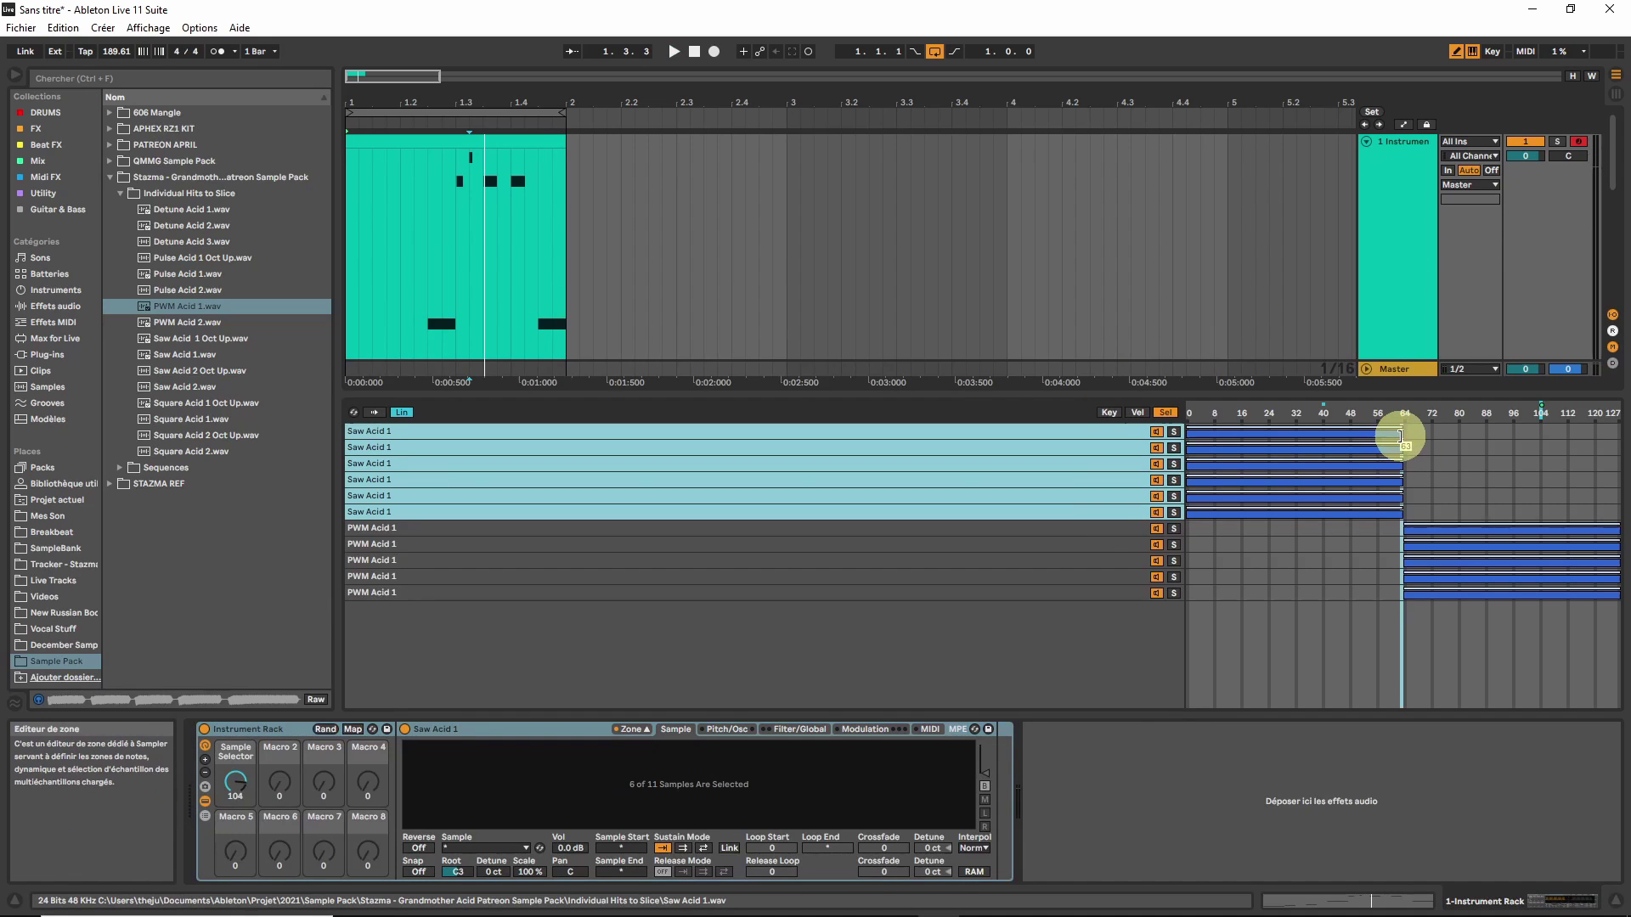
{"action": "left_click_drag", "start_coordinate": [1397, 437], "coordinate": [1616, 437]}
- Fade out all six Saw Acid 1 zones across the sample select range from about 64 to 127
{"action": "left_click", "coordinate": [1051, 528]}
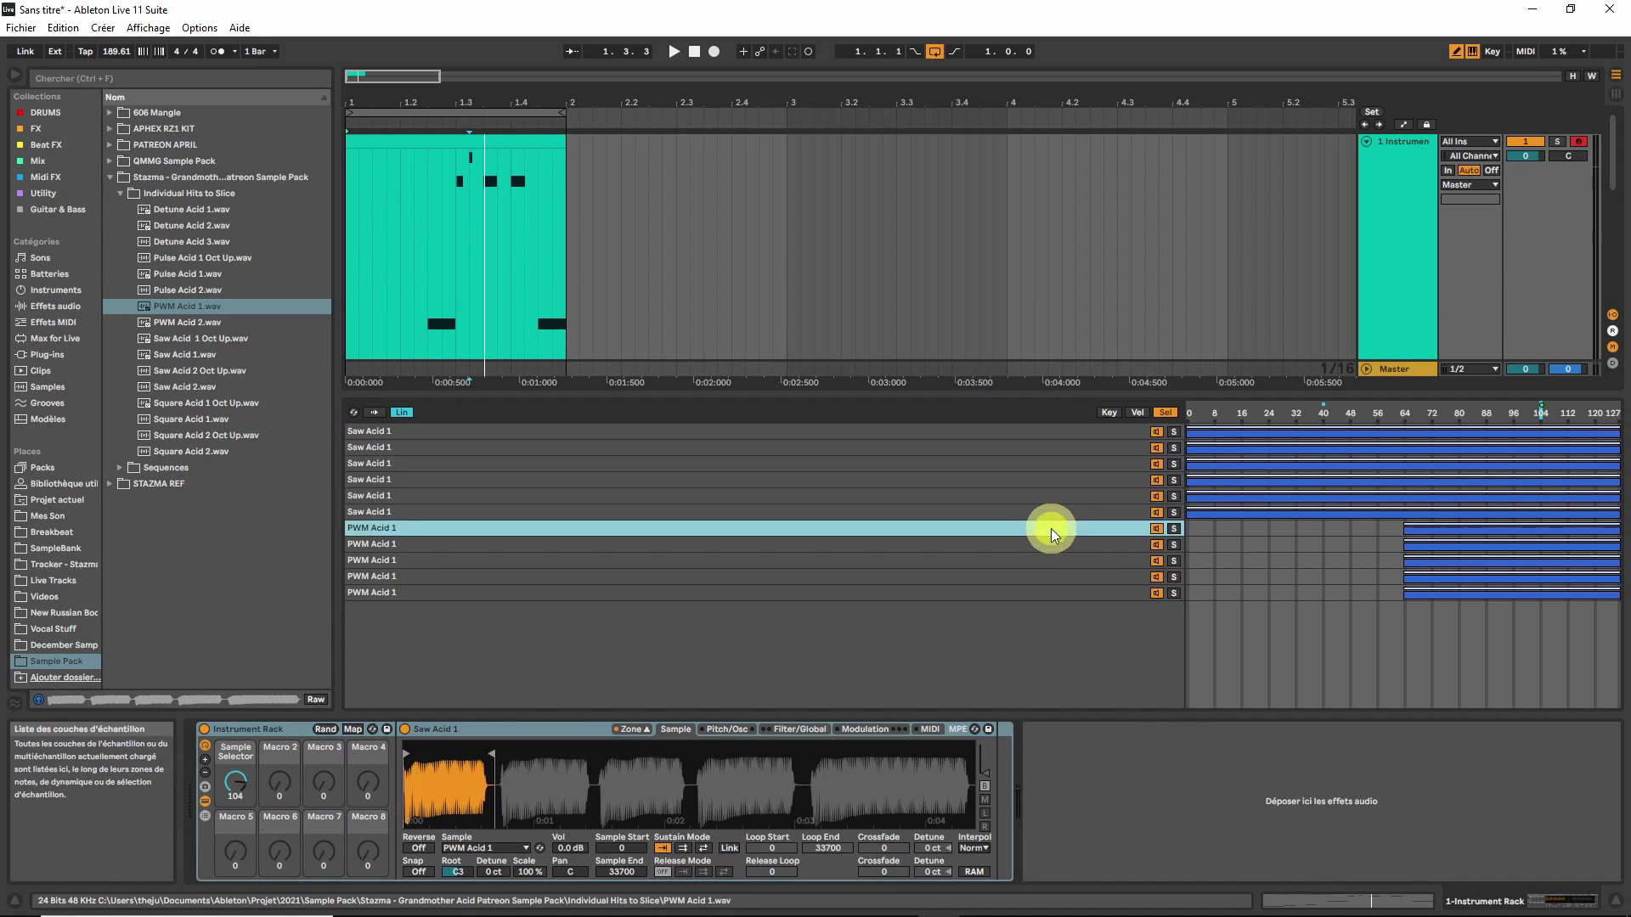
{"action": "left_click", "coordinate": [1067, 589], "text": "shift"}
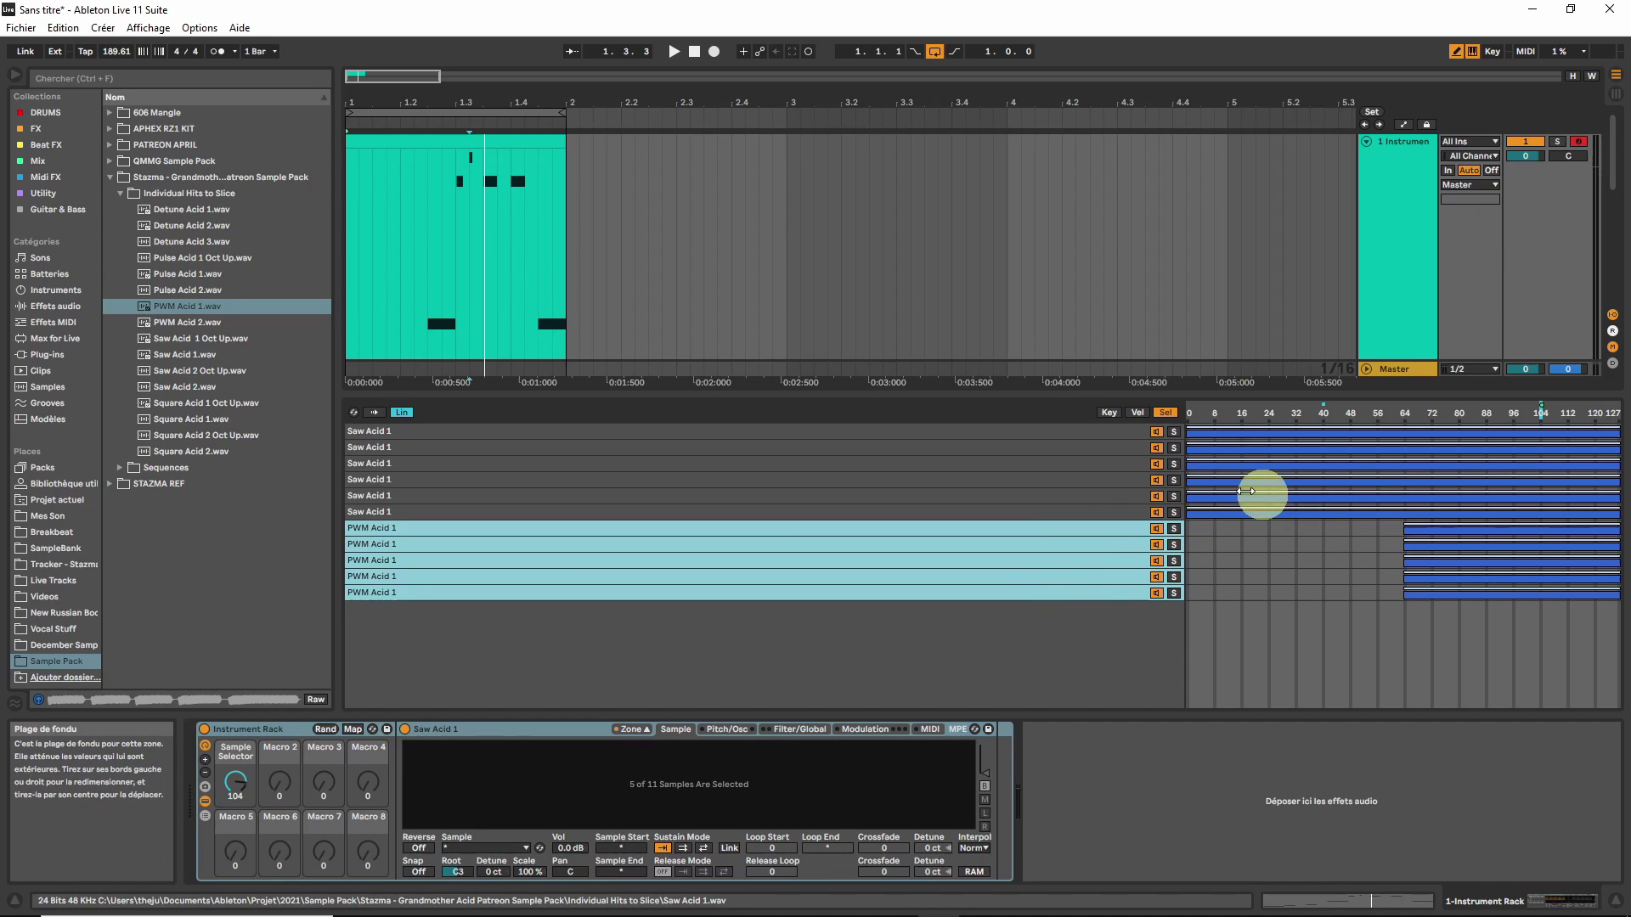
{"action": "left_click", "coordinate": [1102, 432]}
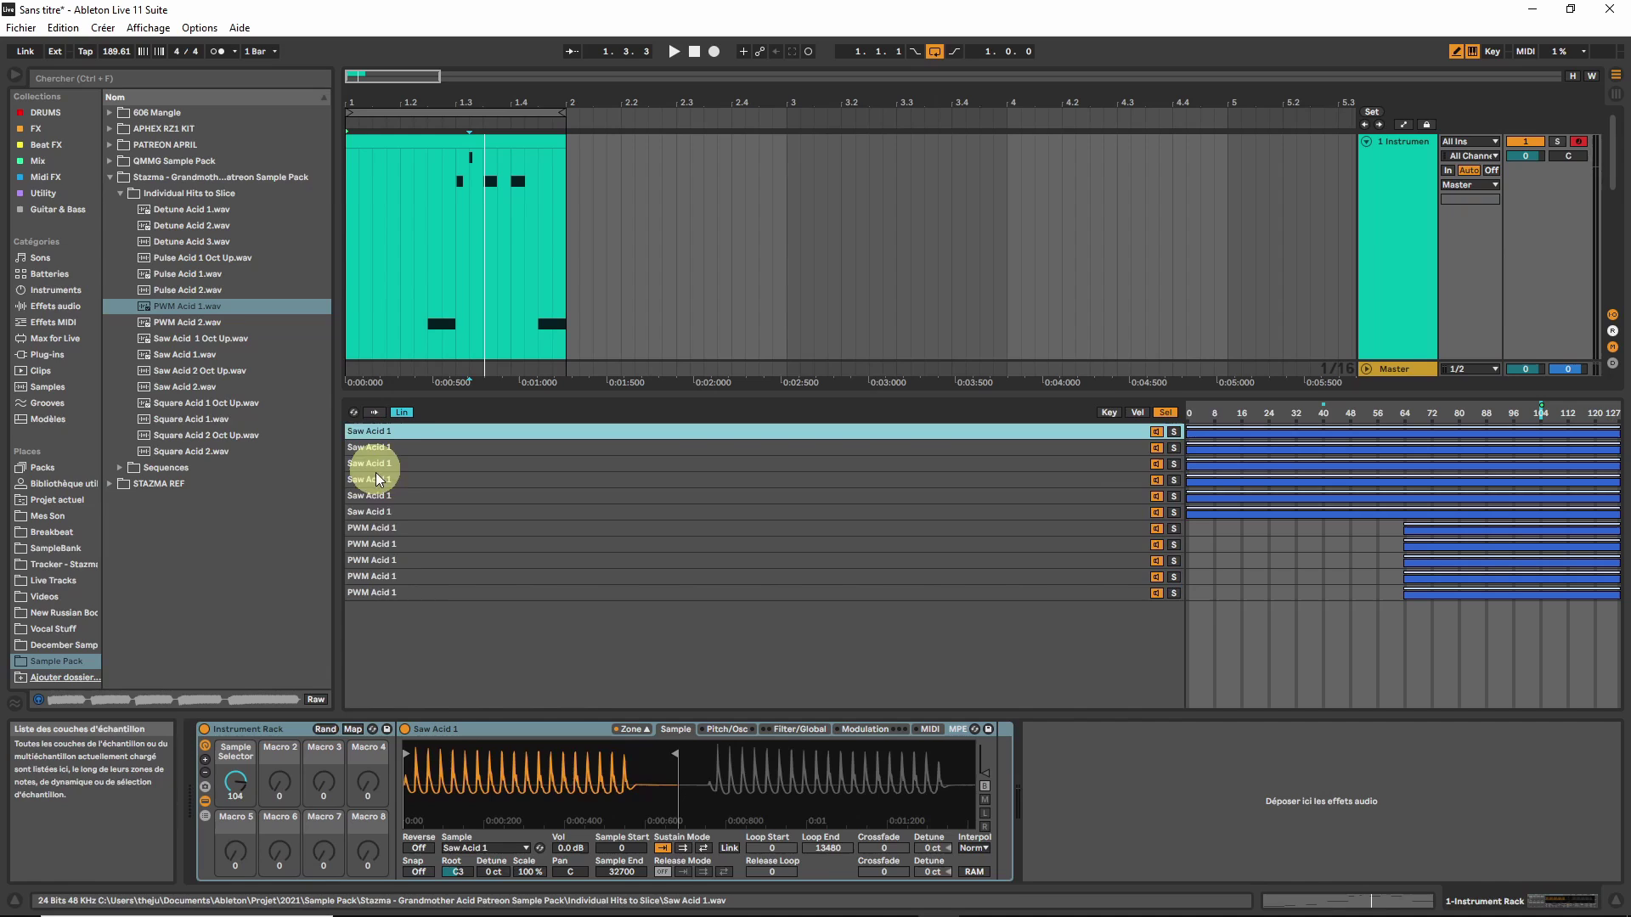
{"action": "left_click", "coordinate": [1118, 512], "text": "shift"}
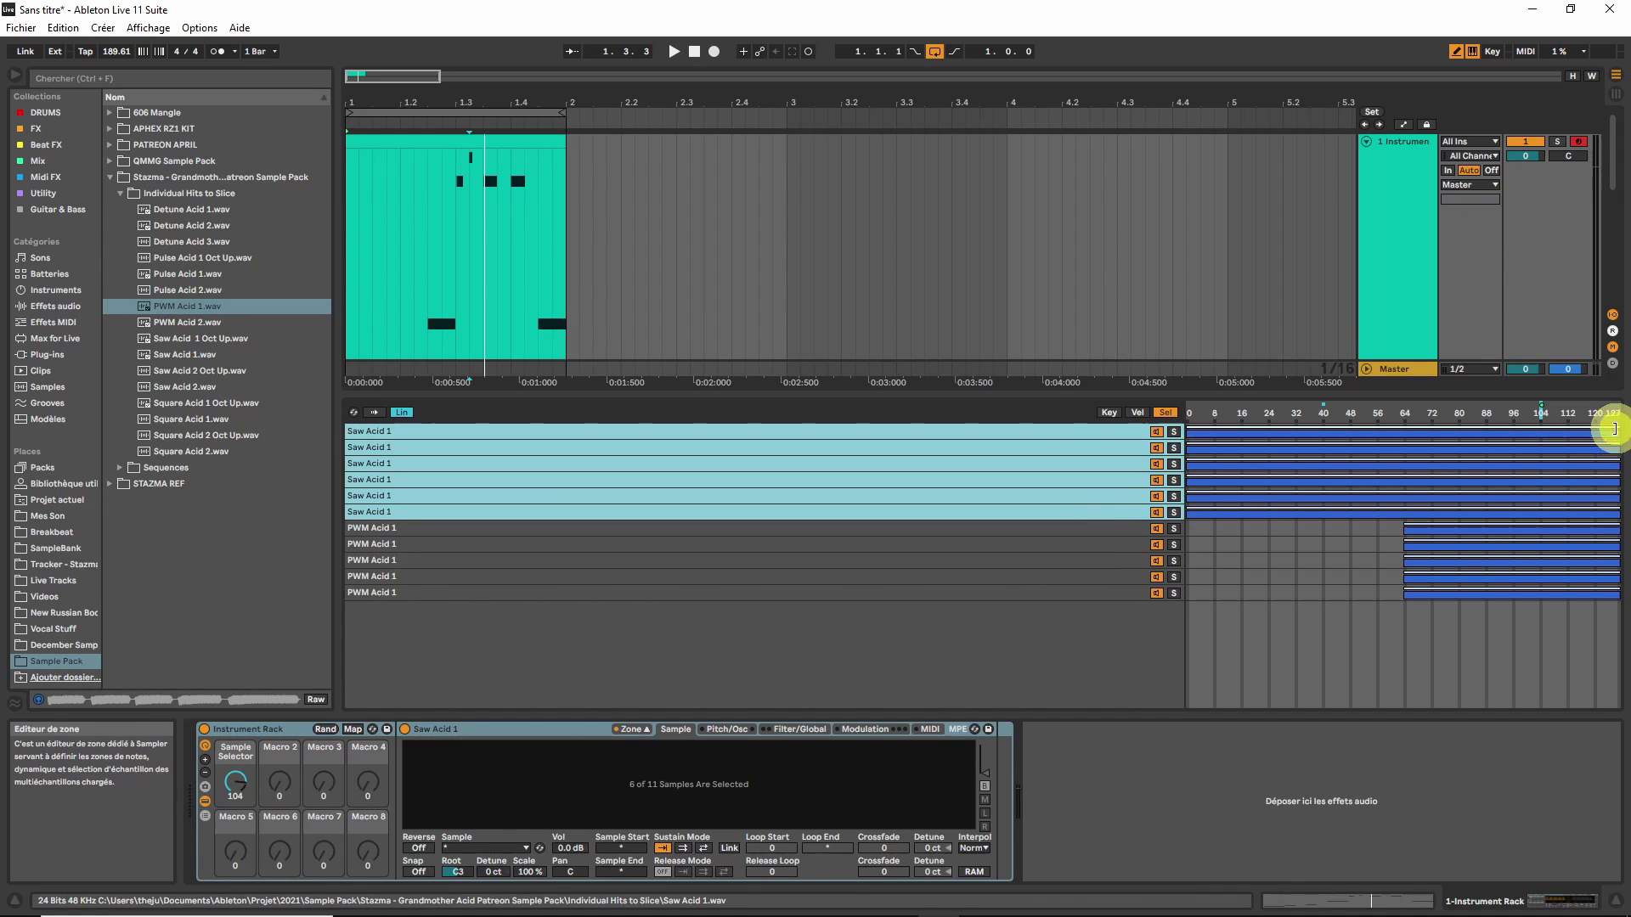
{"action": "left_click_drag", "start_coordinate": [1614, 430], "coordinate": [1403, 430]}
- Fade in the five PWM Acid 1 zones across their sample select range from 64 to 127
{"action": "left_click", "coordinate": [1041, 527]}
{"action": "left_click", "coordinate": [1074, 592], "text": "shift"}
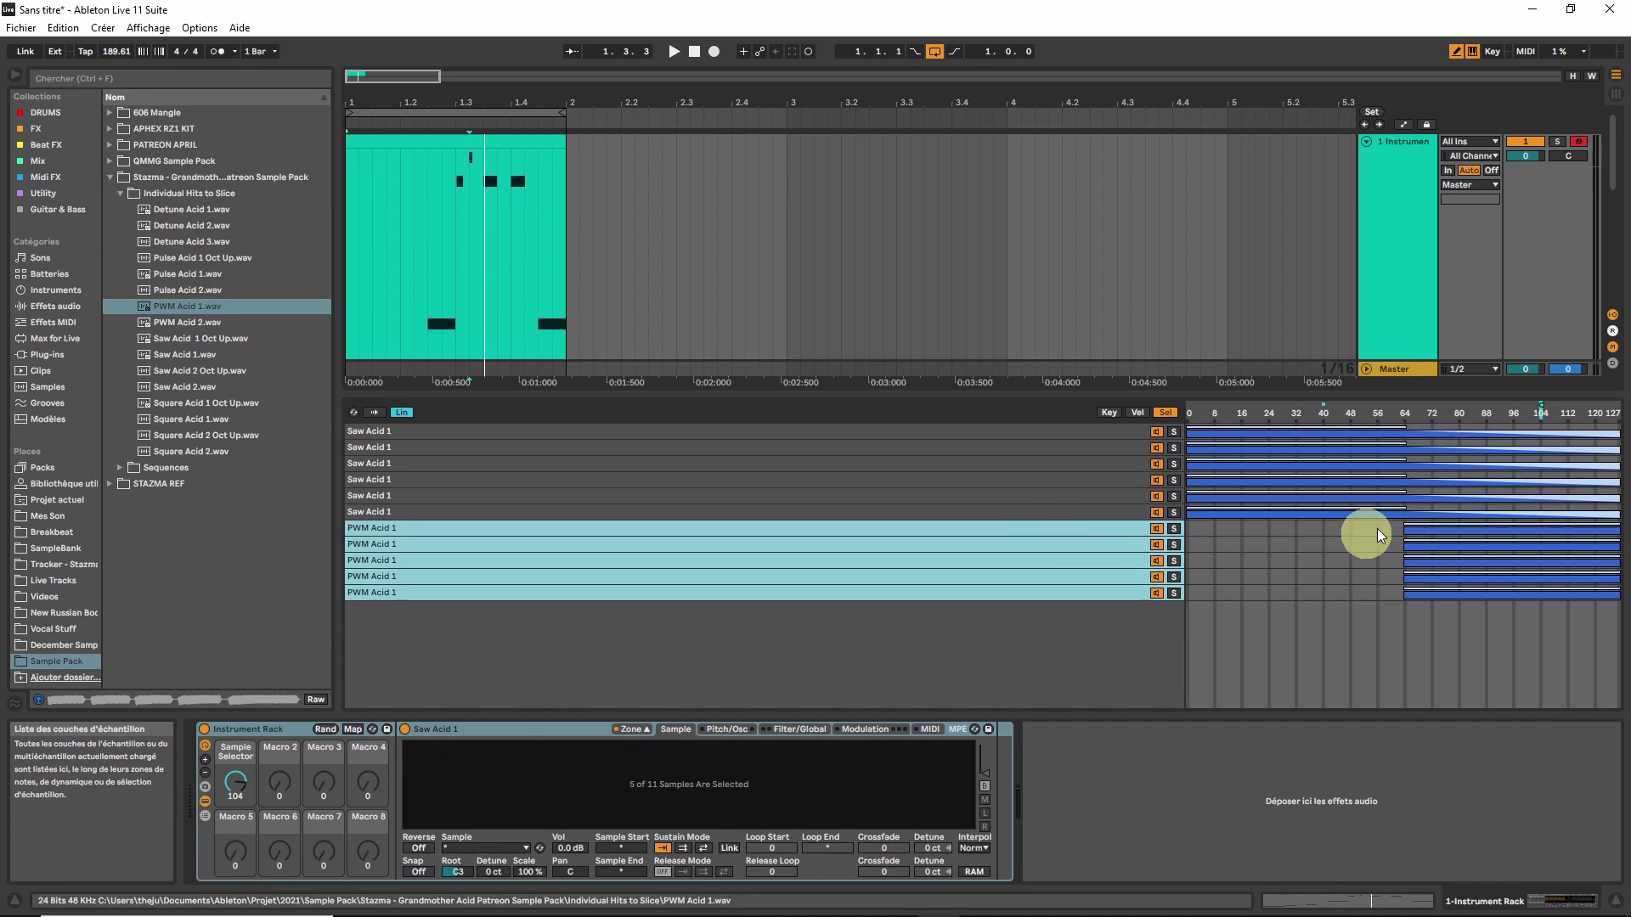
{"action": "left_click_drag", "start_coordinate": [1405, 524], "coordinate": [1624, 522]}
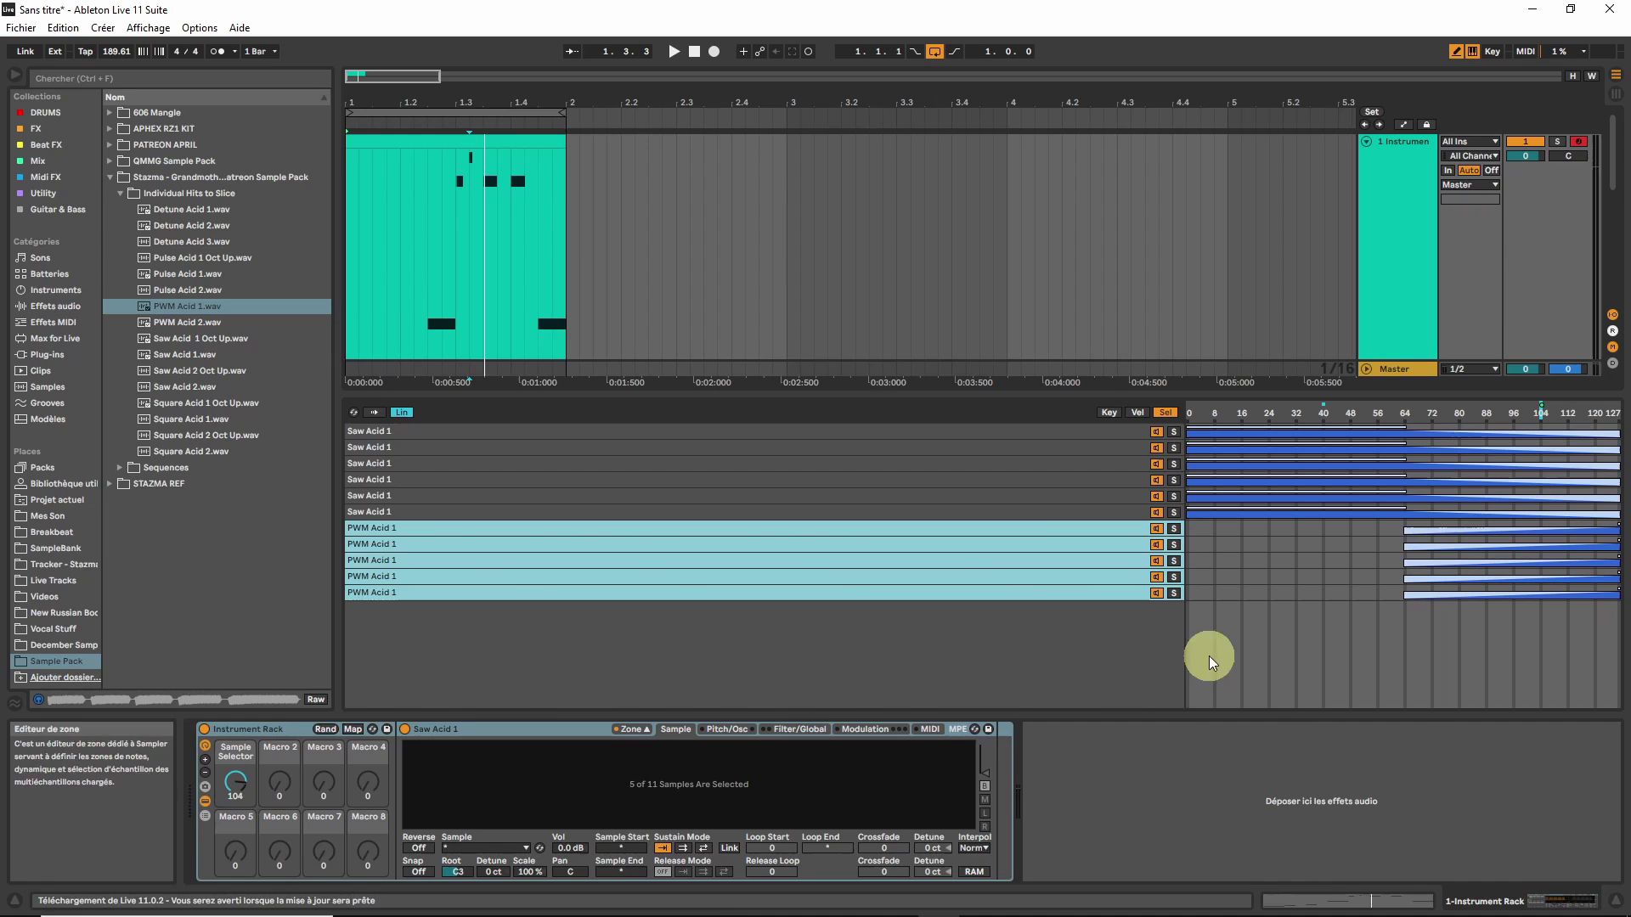
- Play the clip and draw intermediate Sample Selector envelope levels from 1.2 to 1.2.3 and at the start of 1.3
{"action": "key", "text": "space"}
{"action": "double_click", "coordinate": [469, 140]}
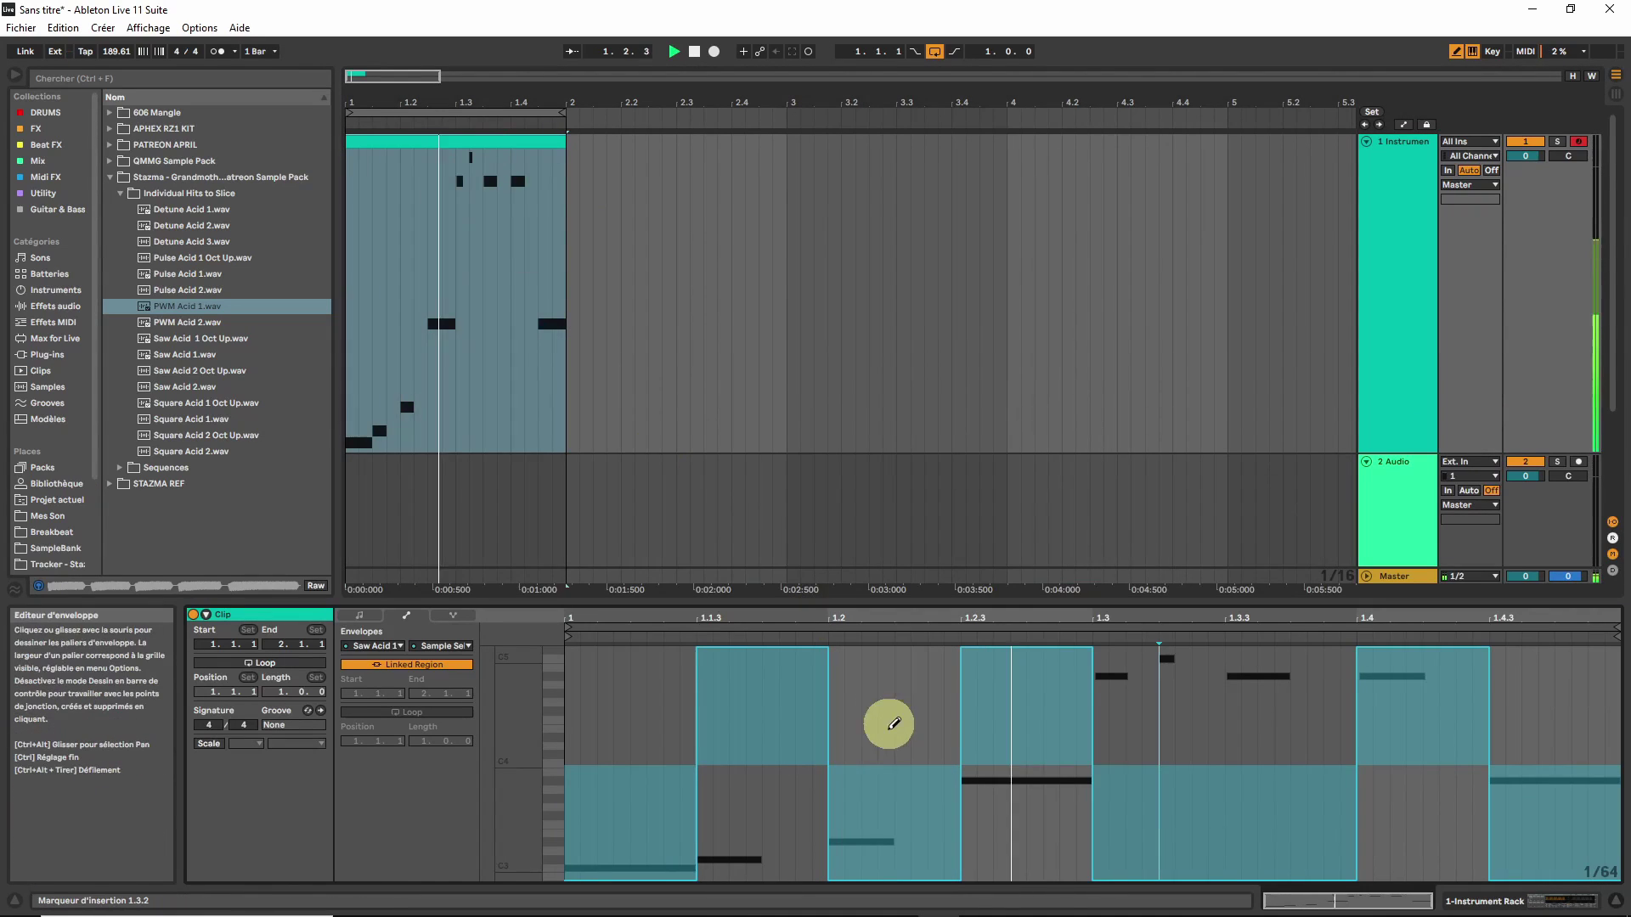
{"action": "mouse_move", "coordinate": [830, 711]}
{"action": "left_mouse_down"}
{"action": "mouse_move", "coordinate": [835, 694]}
{"action": "mouse_move", "coordinate": [955, 695]}
{"action": "left_mouse_up"}
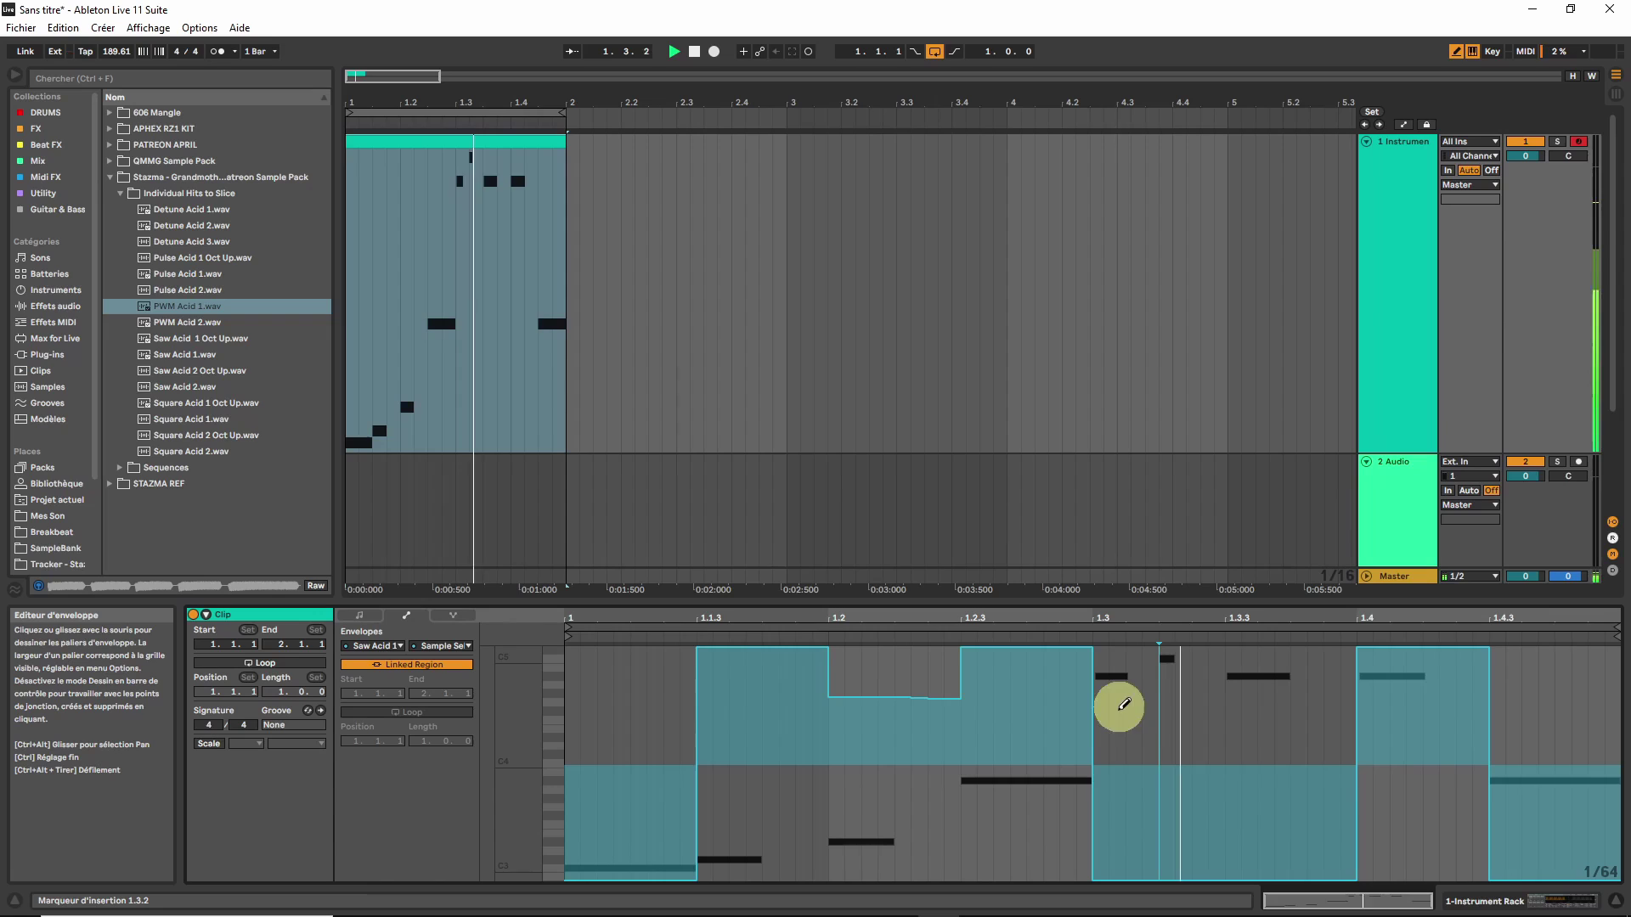
{"action": "mouse_move", "coordinate": [1099, 727]}
{"action": "left_mouse_down"}
{"action": "mouse_move", "coordinate": [1088, 659]}
{"action": "mouse_move", "coordinate": [1102, 674]}
{"action": "left_mouse_up"}
- Leave draw mode and shape the Sample Selector envelope between 1.3 and 1.4 into a rising ramp
{"action": "key", "text": "b"}
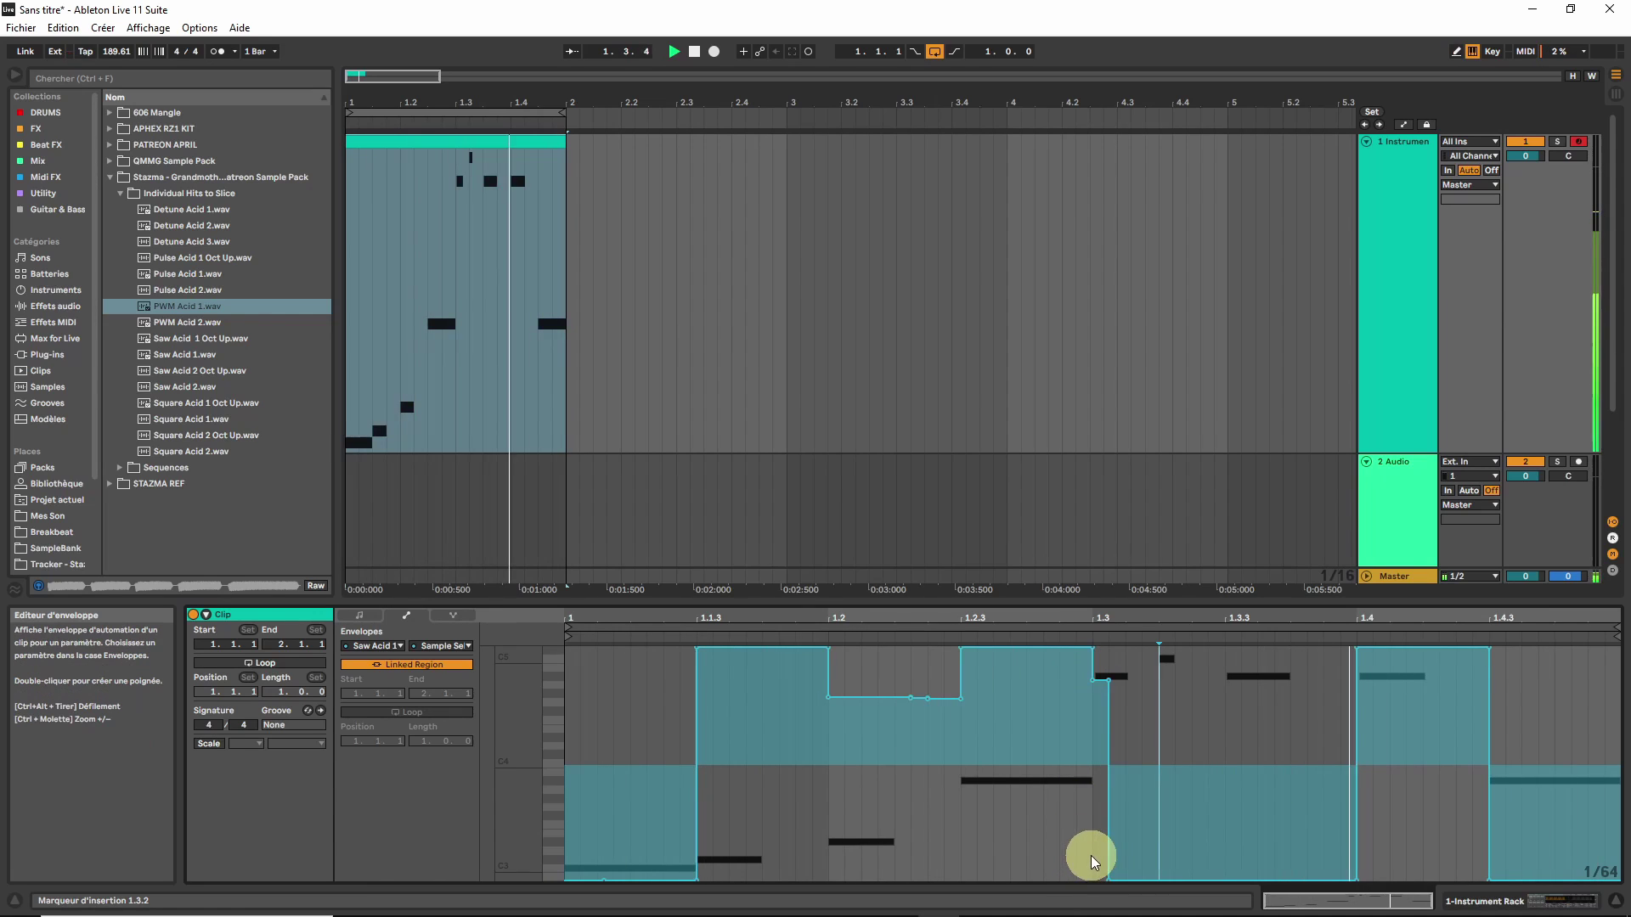
{"action": "left_click_drag", "start_coordinate": [1092, 862], "coordinate": [1357, 875]}
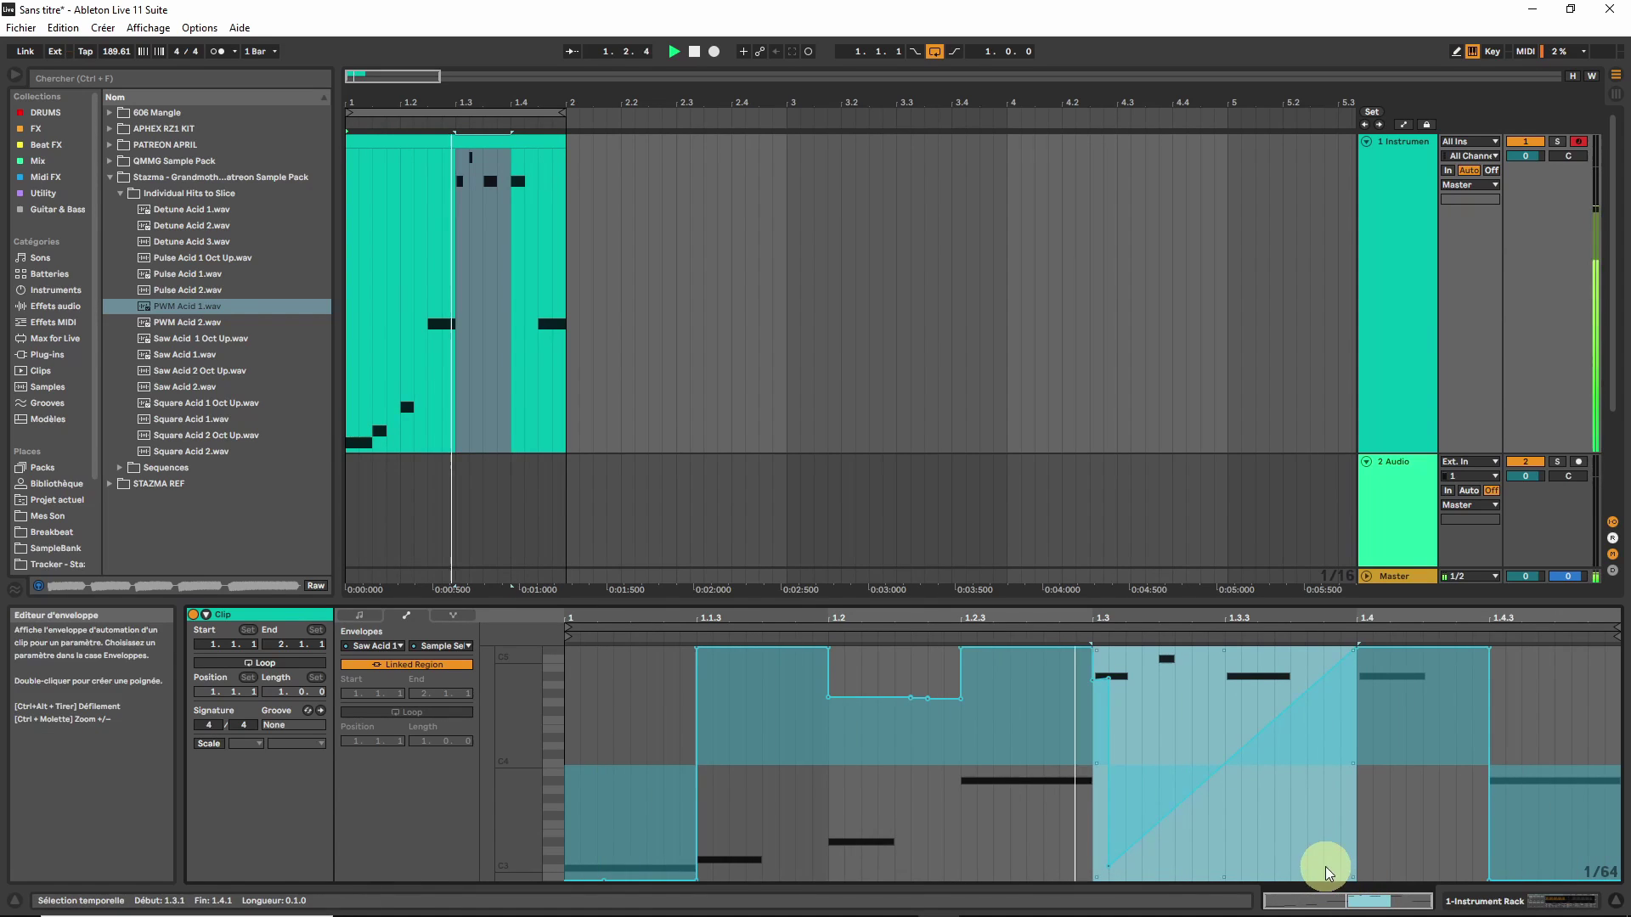
- Return to the Instrument Rack, stop playback and delete the one-bar MIDI clip from its track
{"action": "left_click", "coordinate": [1519, 904]}
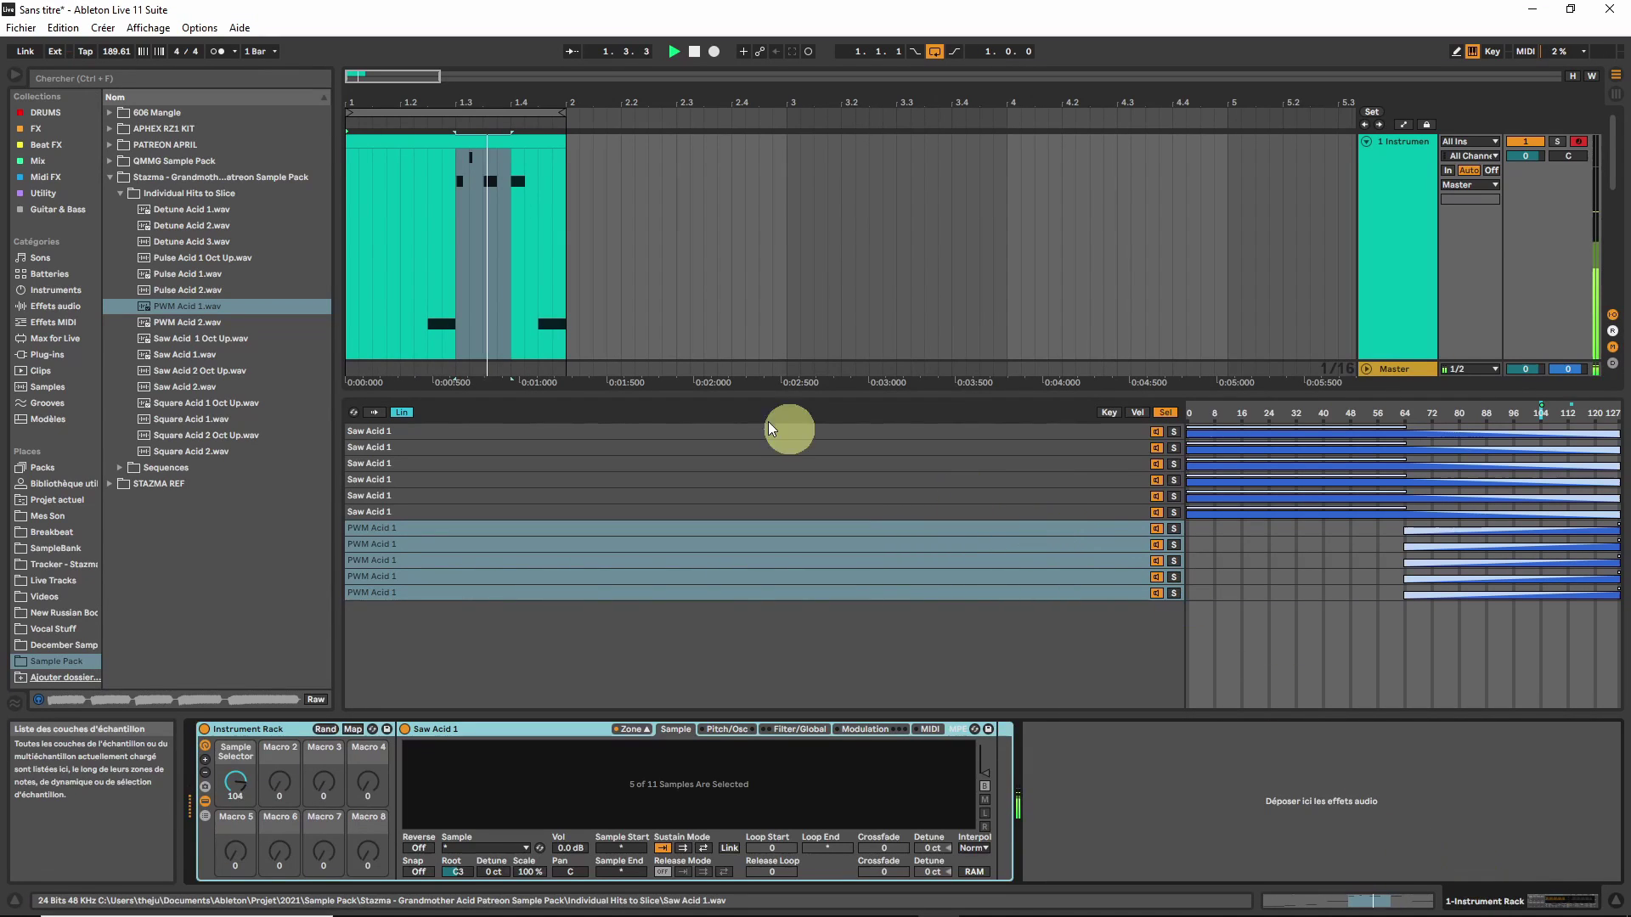
{"action": "left_click", "coordinate": [1409, 231]}
{"action": "key", "text": "space"}
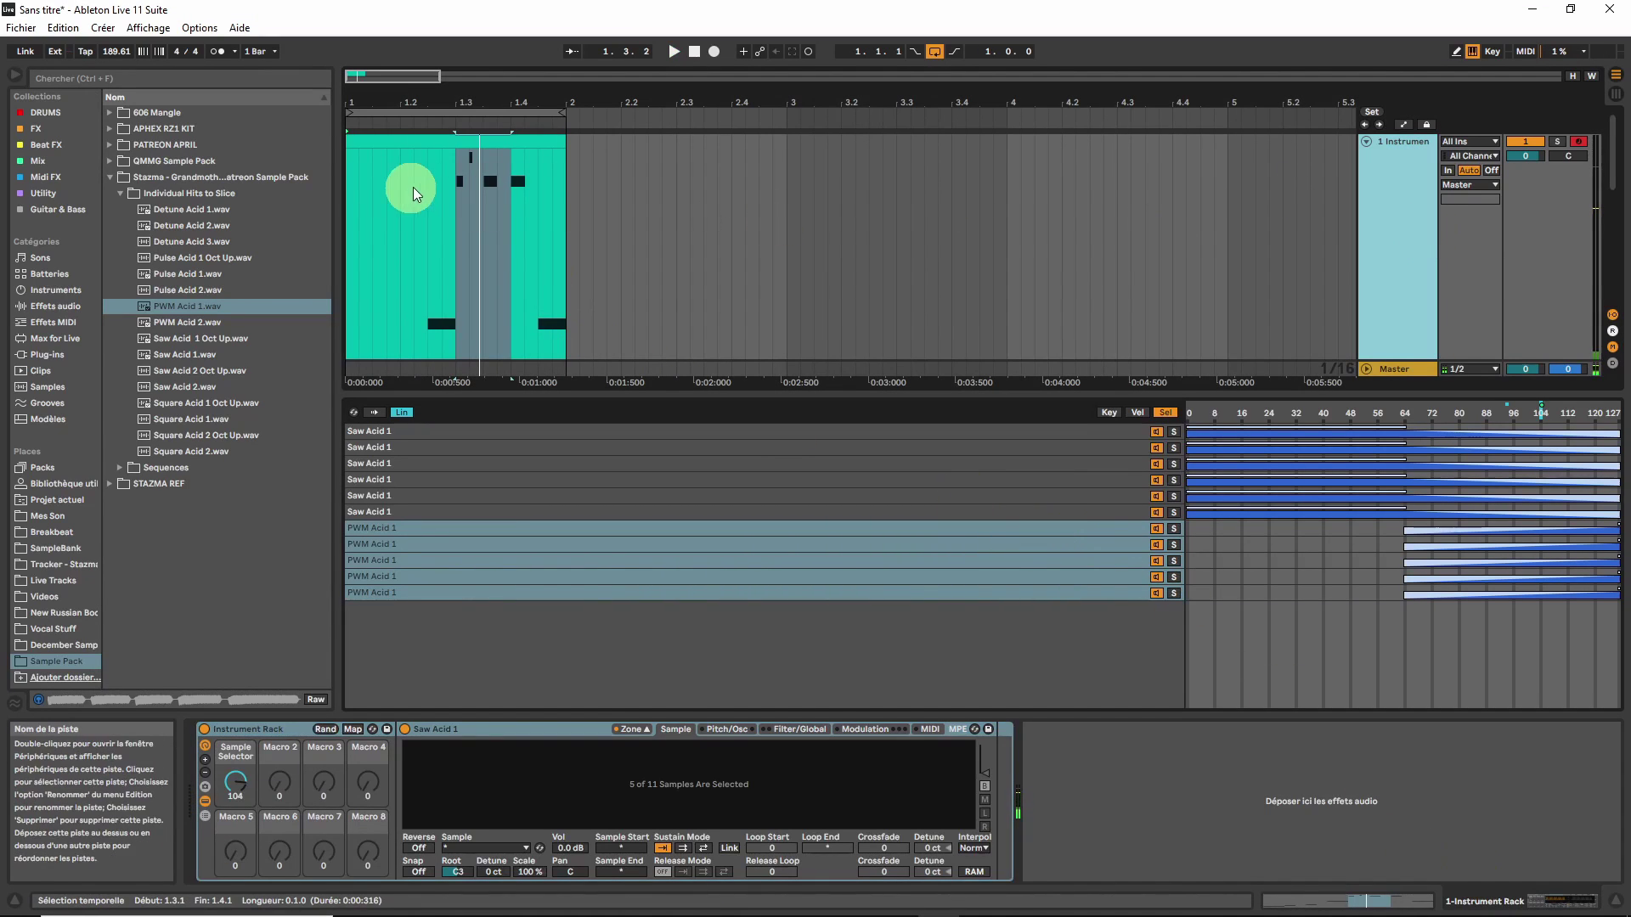
- Load the Max for Live MIDI effect Mono Sequencer onto the instrument track, ahead of the Instrument Rack
{"action": "left_click", "coordinate": [38, 175]}
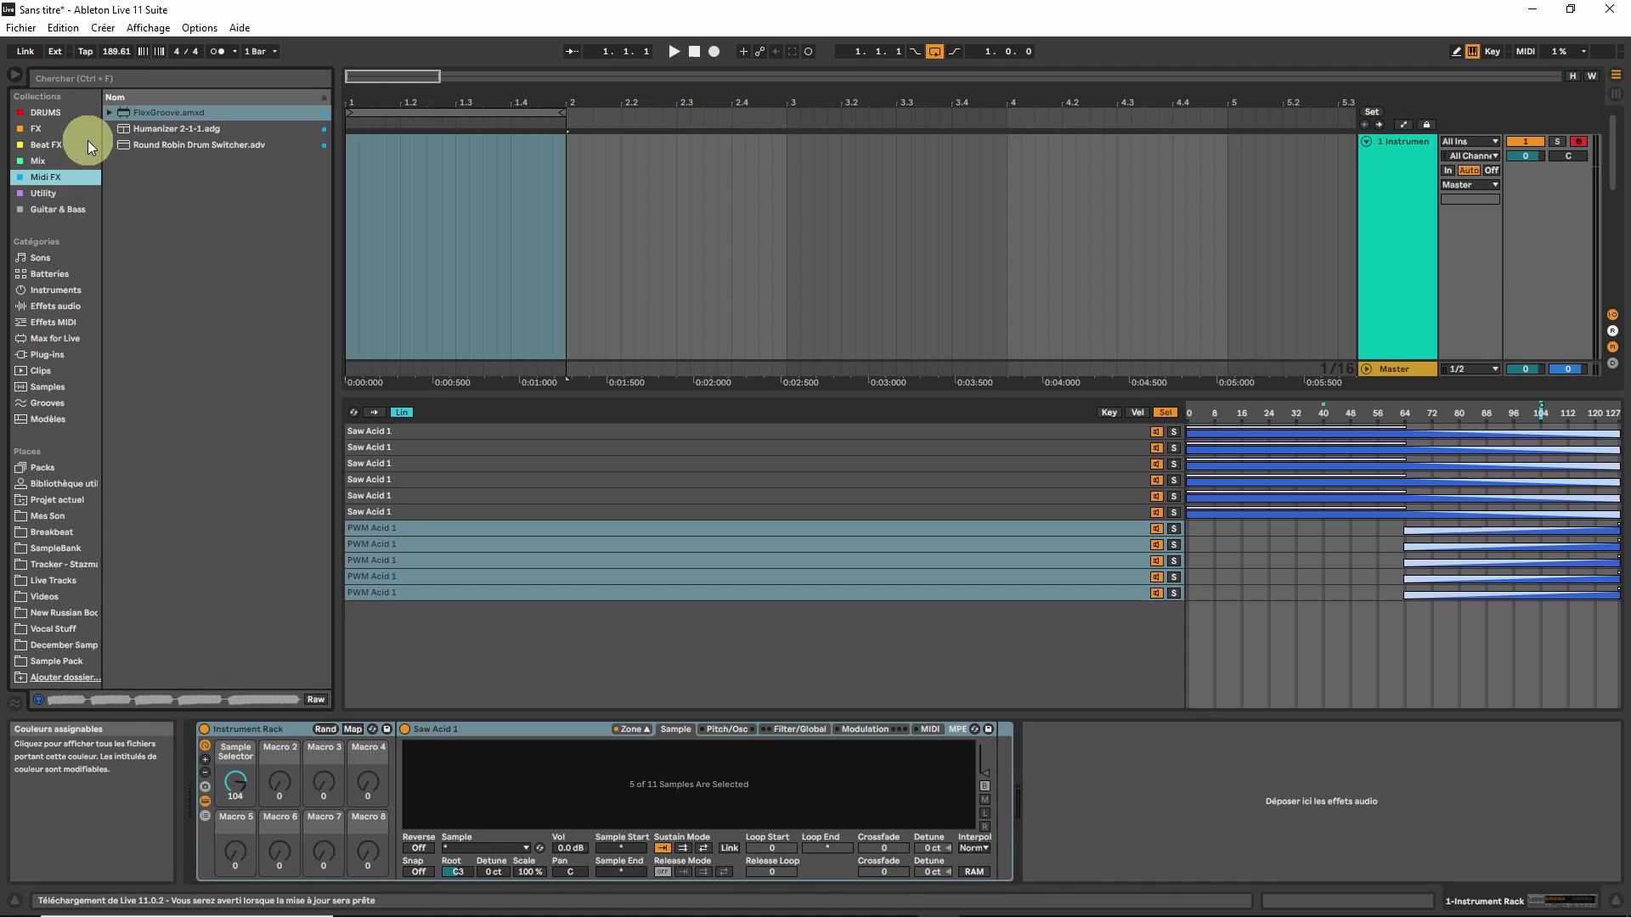
{"action": "left_click", "coordinate": [42, 337]}
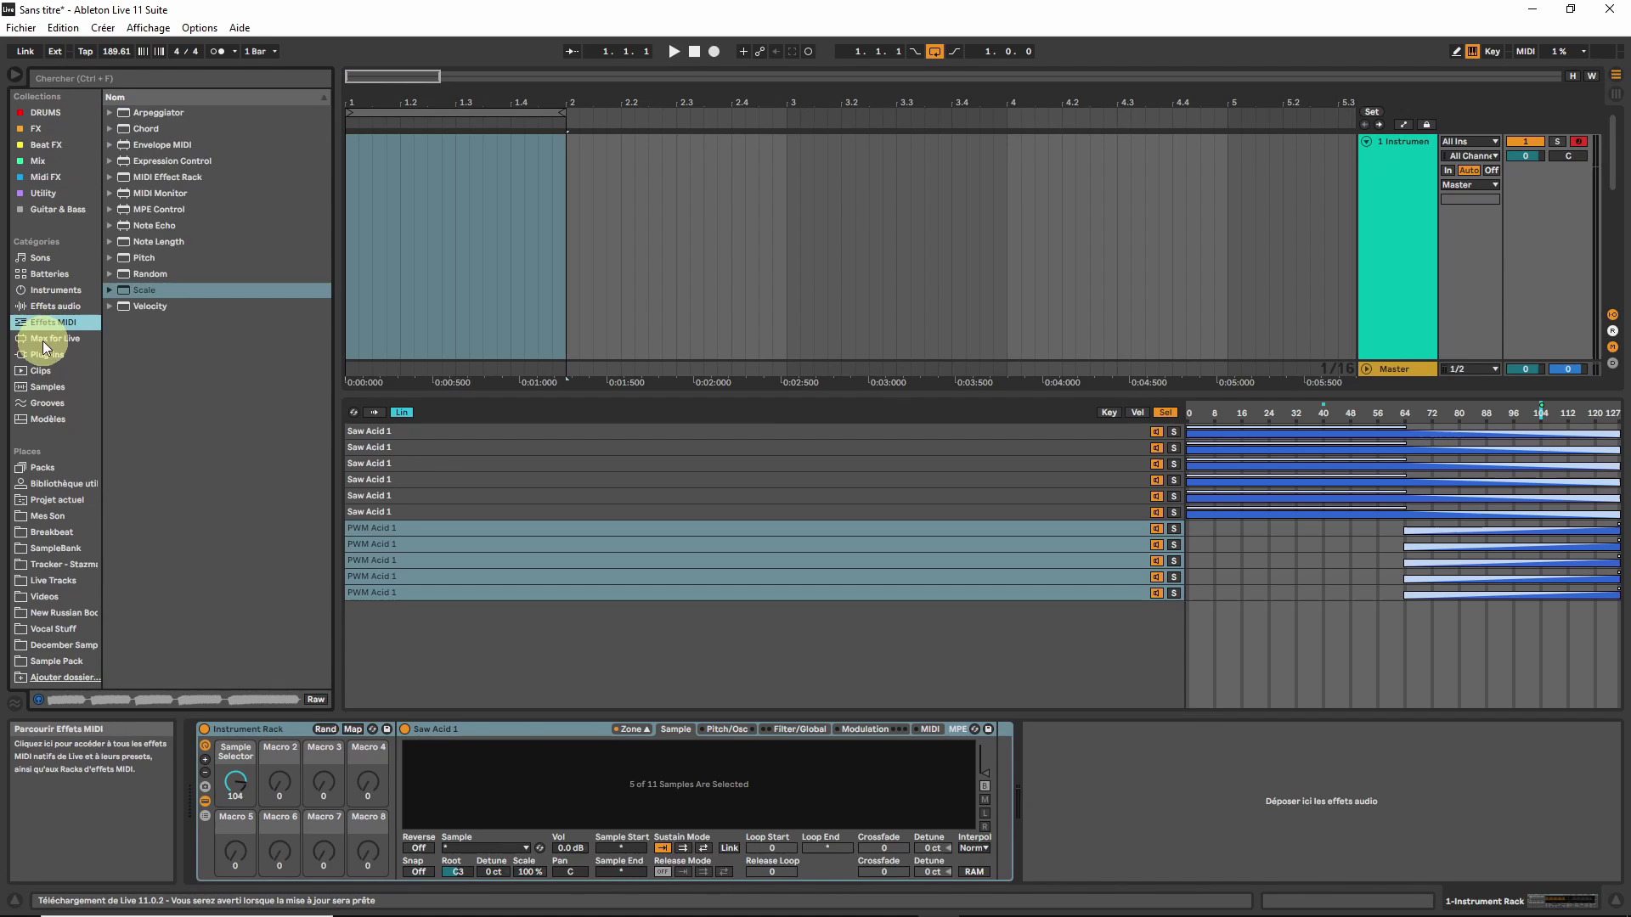
{"action": "left_click", "coordinate": [108, 145]}
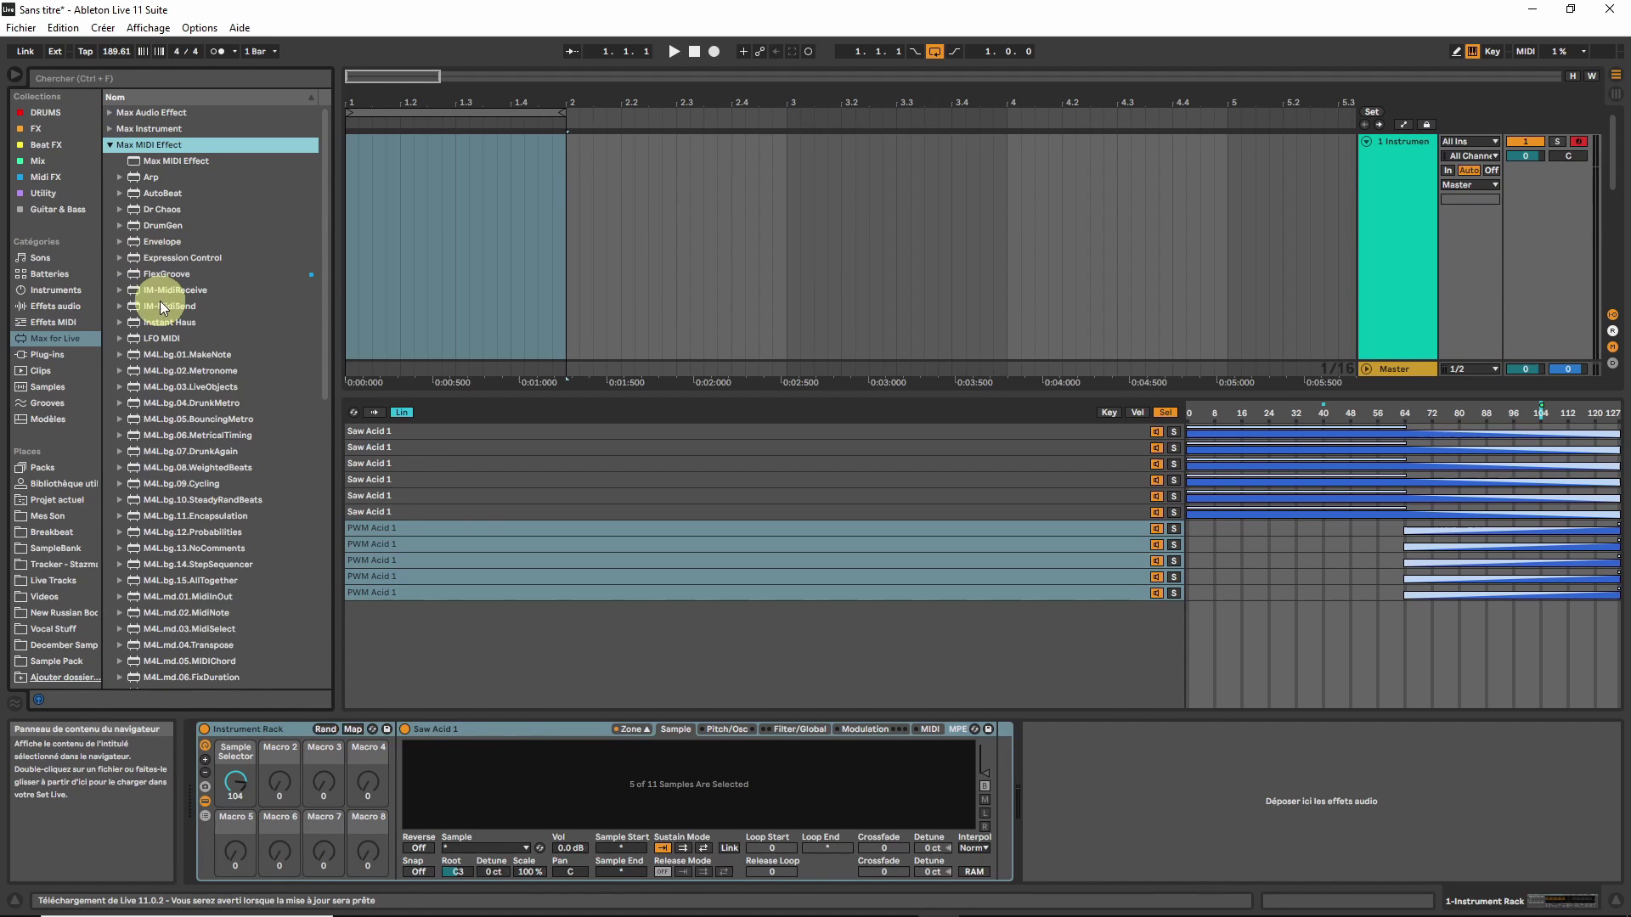
{"action": "scroll", "coordinate": [160, 294], "scroll_direction": "down", "scroll_amount": 10}
{"action": "left_click", "coordinate": [141, 521]}
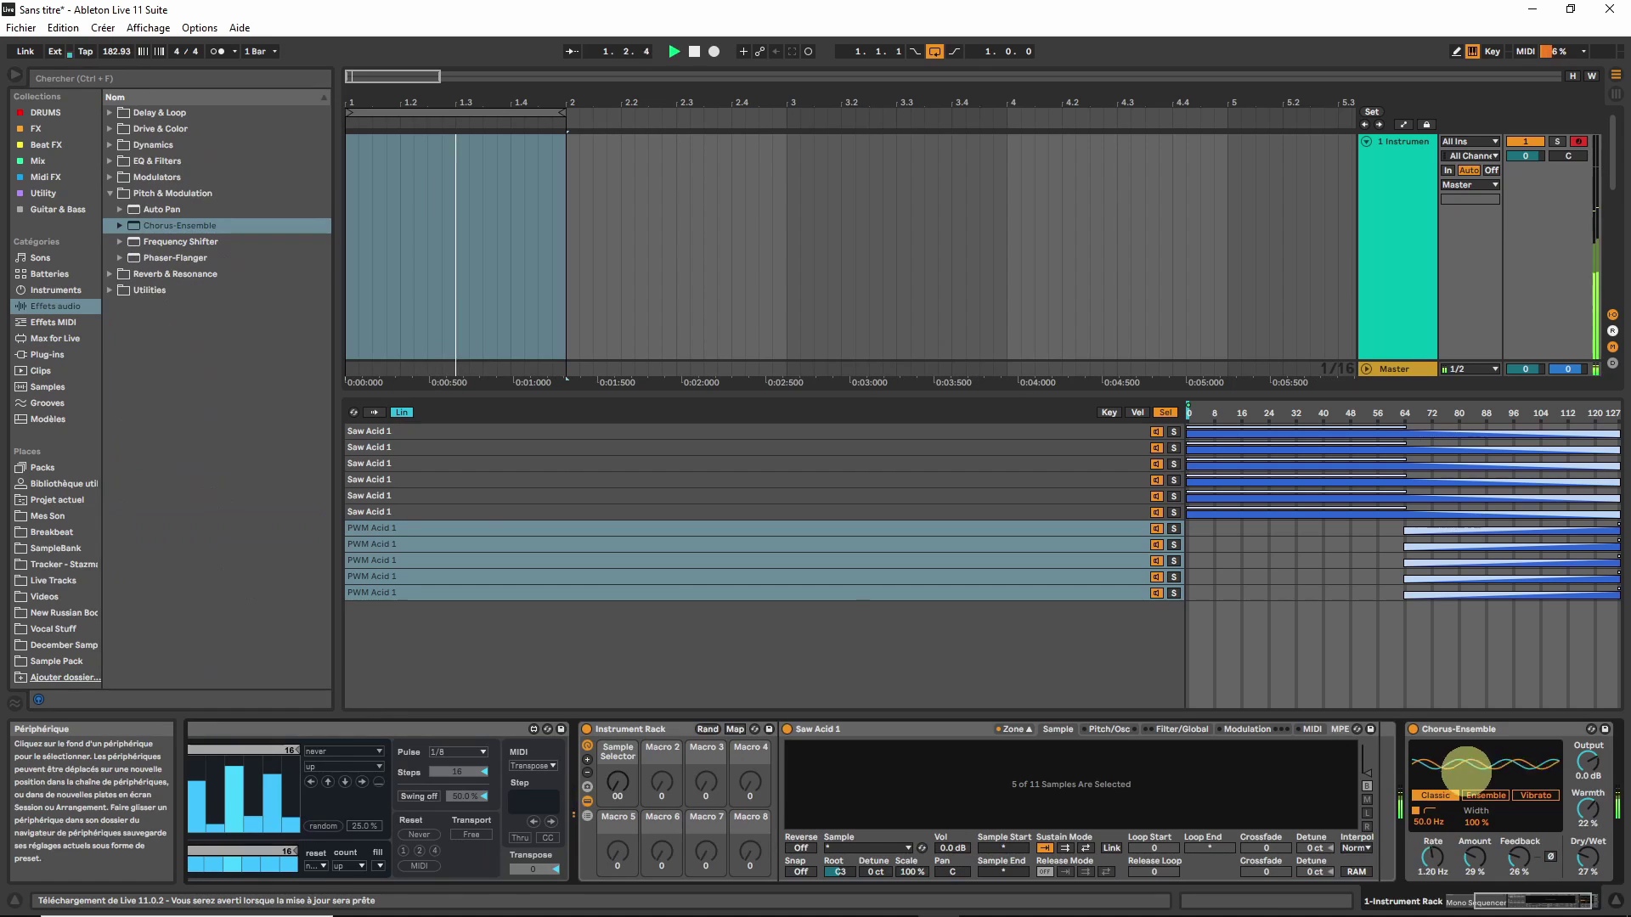
- Add a Chorus-Ensemble and then a Hybrid Reverb after the Sampler's Instrument Rack
{"action": "left_click_drag", "start_coordinate": [1466, 769], "coordinate": [1466, 769]}
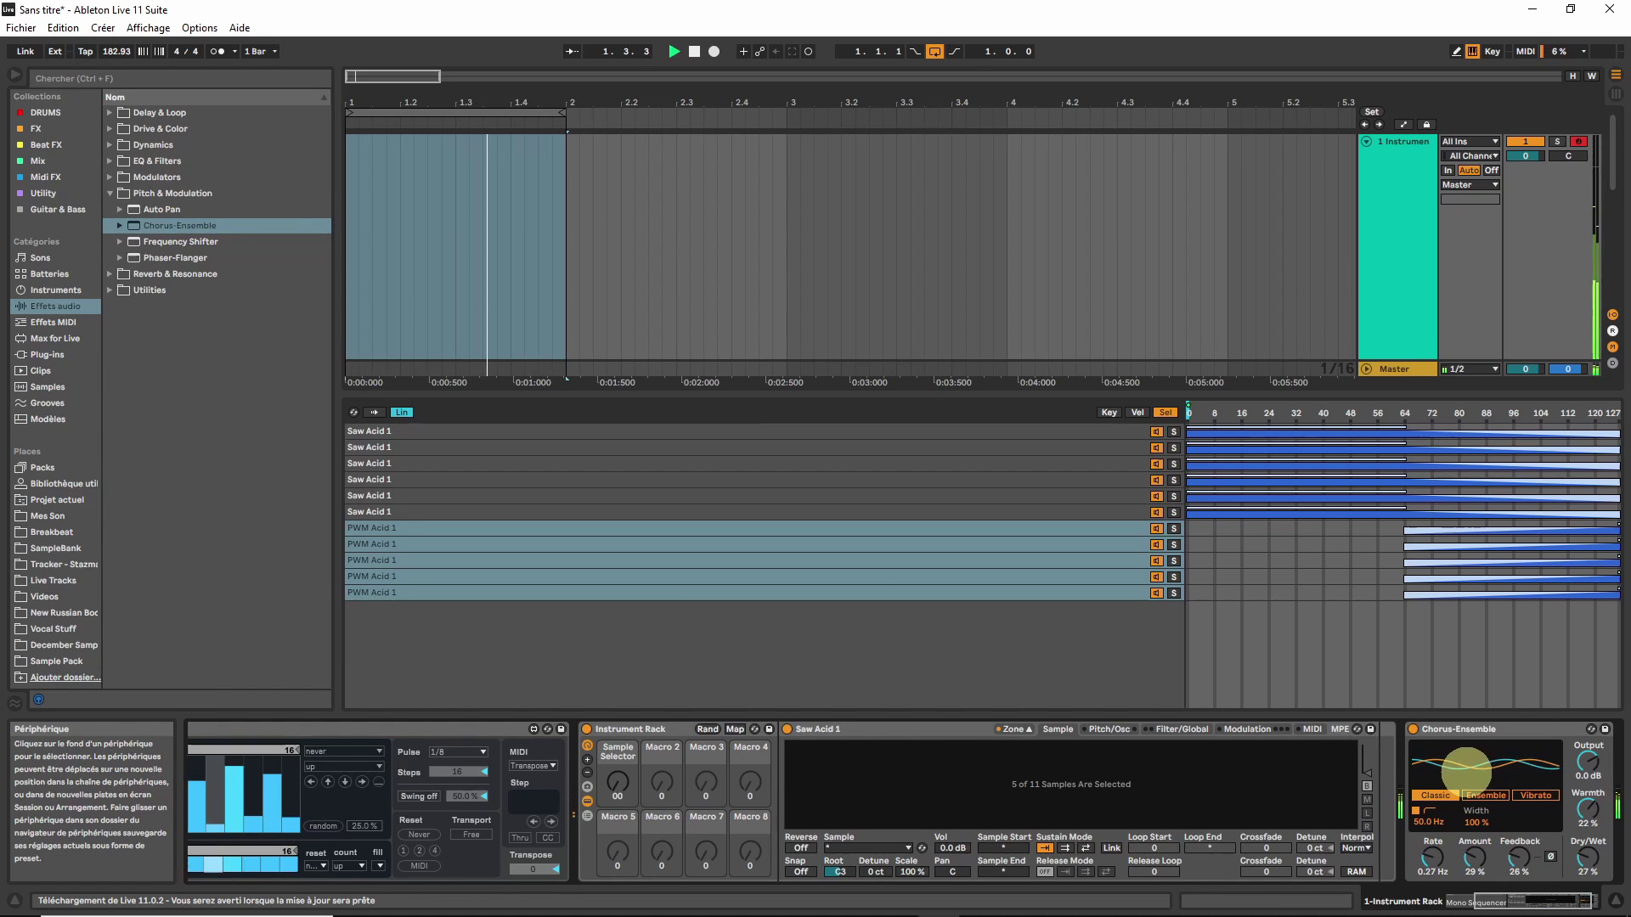
{"action": "left_click", "coordinate": [112, 274]}
{"action": "left_click", "coordinate": [141, 243]}
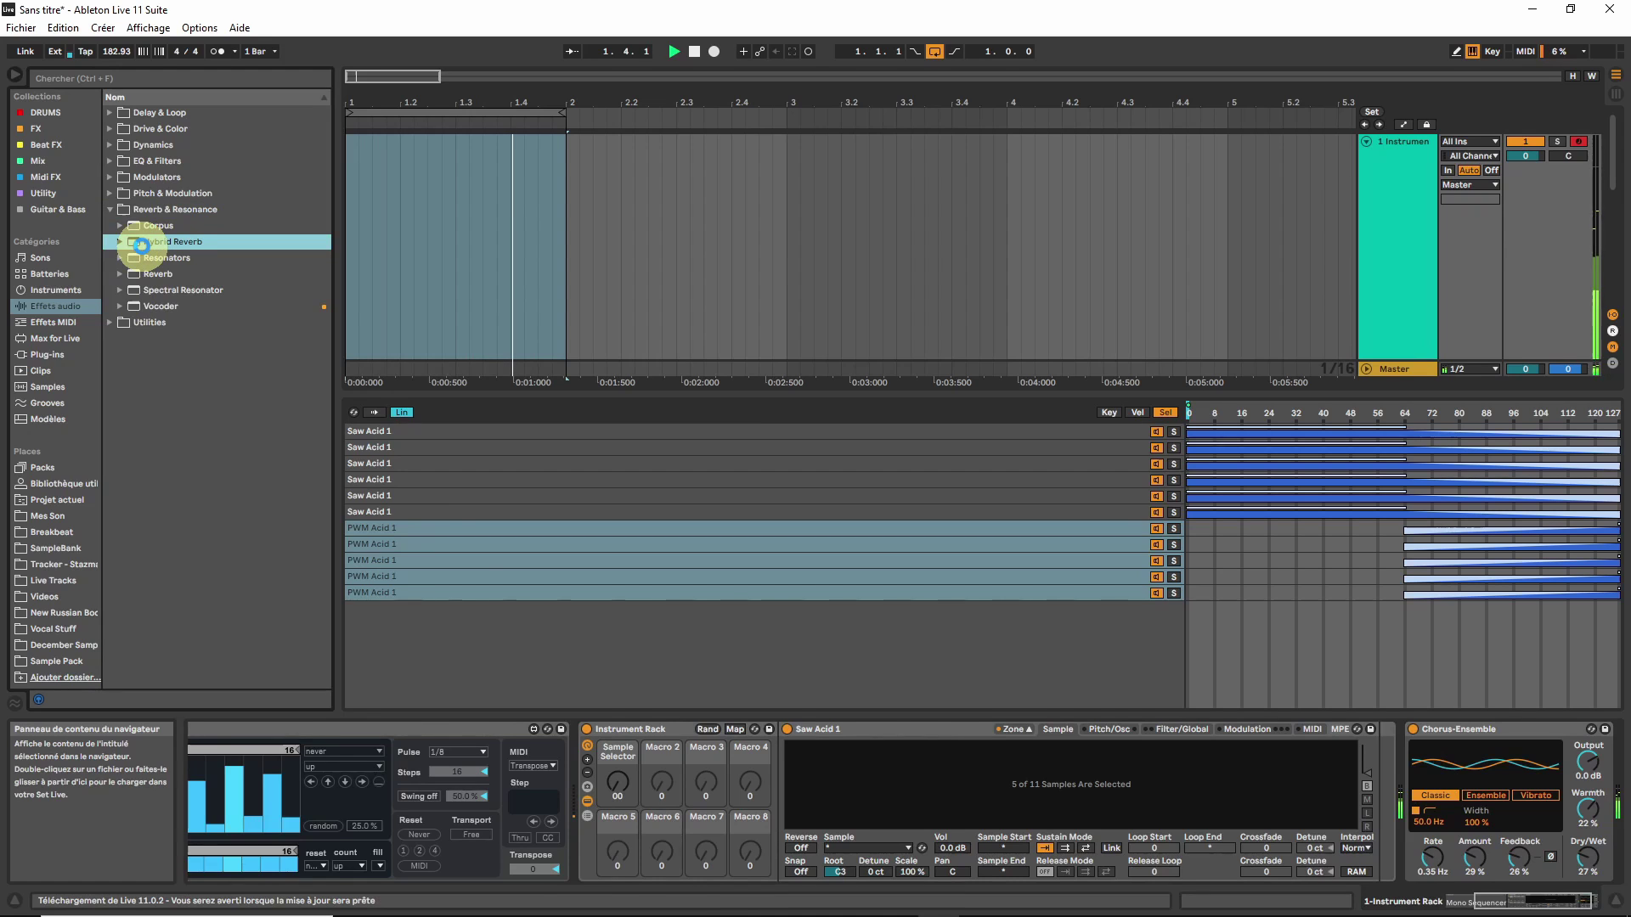
{"action": "double_click", "coordinate": [141, 243]}
- Set the Hybrid Reverb's convolution IR category to Springs, Blend to 69/31, Decay to 3.60 s and Size to 79%
{"action": "left_click", "coordinate": [1187, 855]}
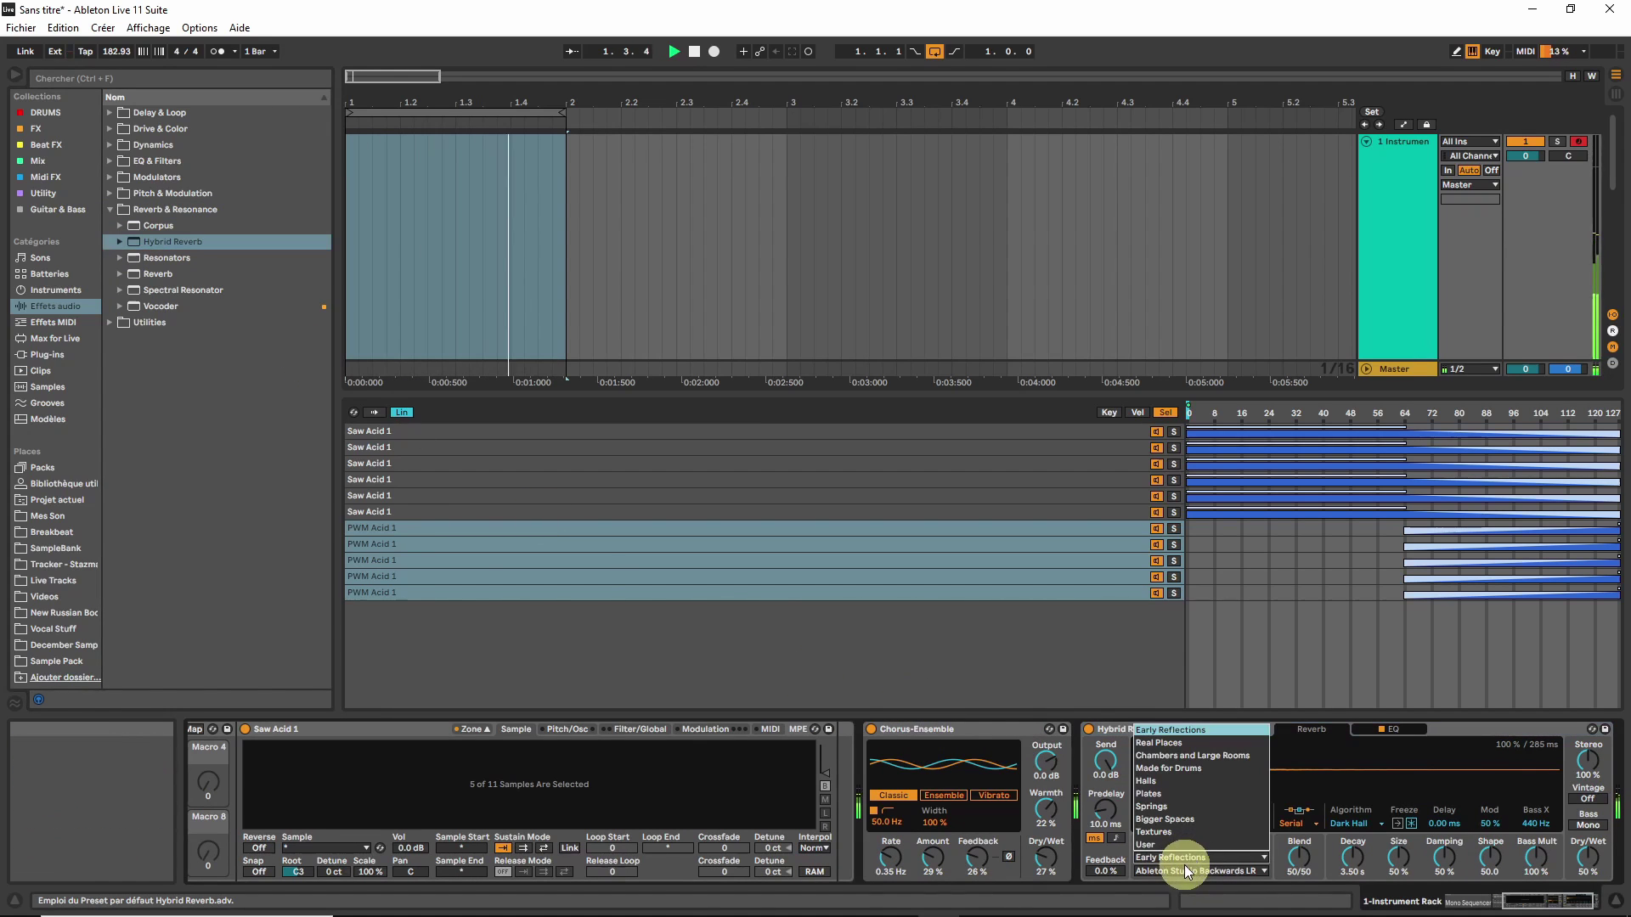
{"action": "left_click", "coordinate": [1151, 807]}
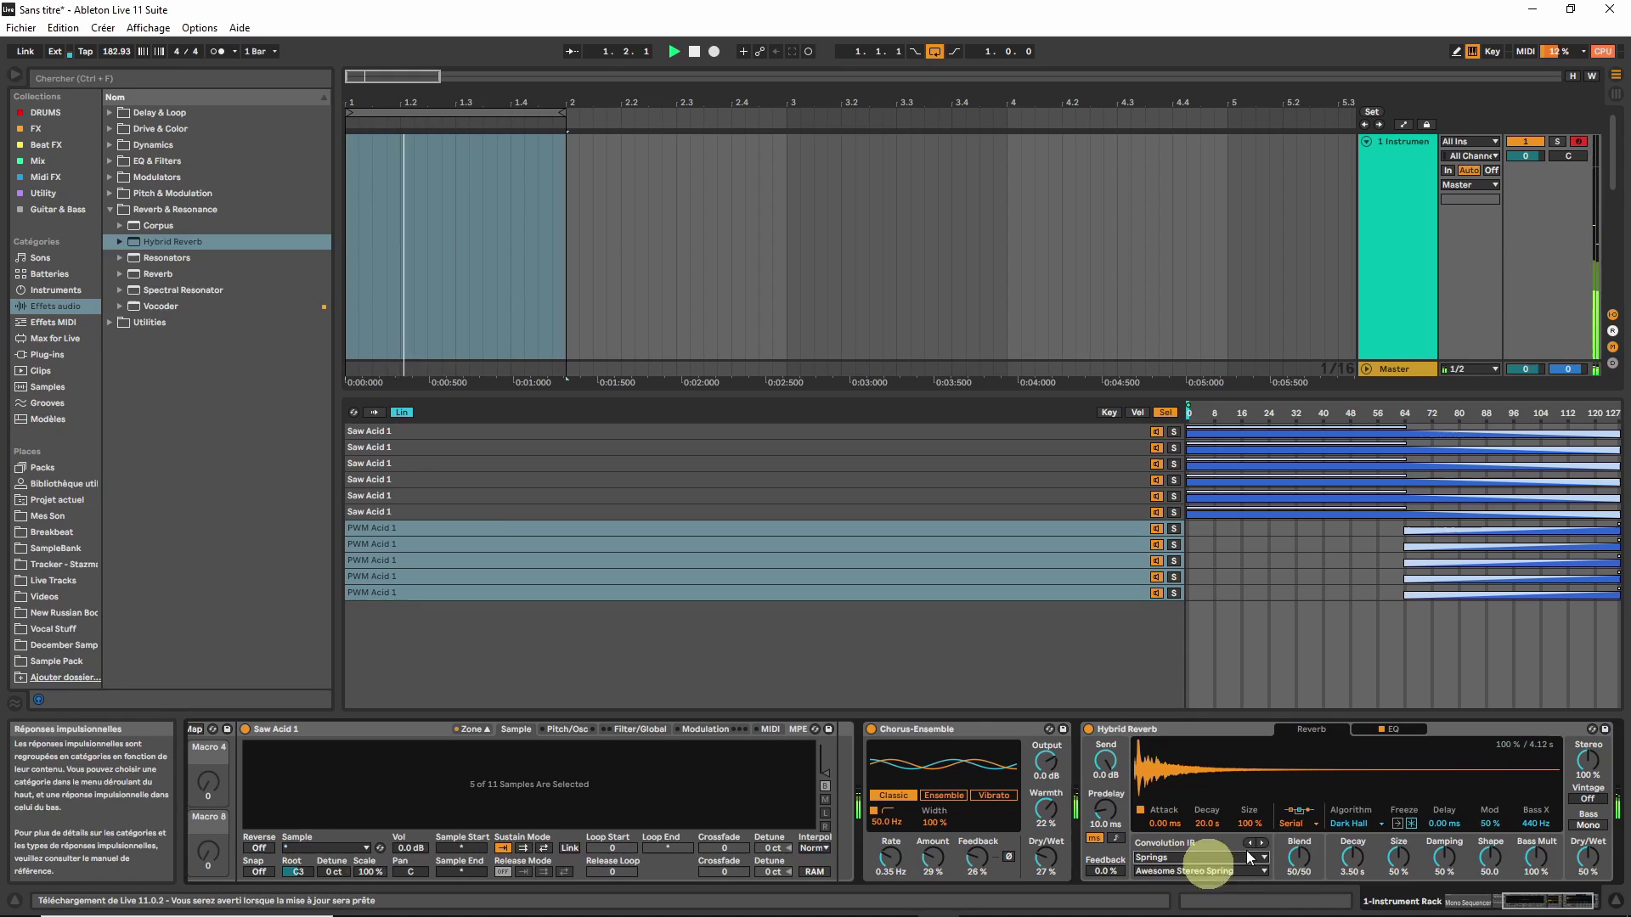
{"action": "left_click_drag", "start_coordinate": [1300, 860], "coordinate": [1398, 844]}
- Switch the Hybrid Reverb's algorithm to Shimmer and set its Dry/Wet to 33%
{"action": "left_click", "coordinate": [1354, 822]}
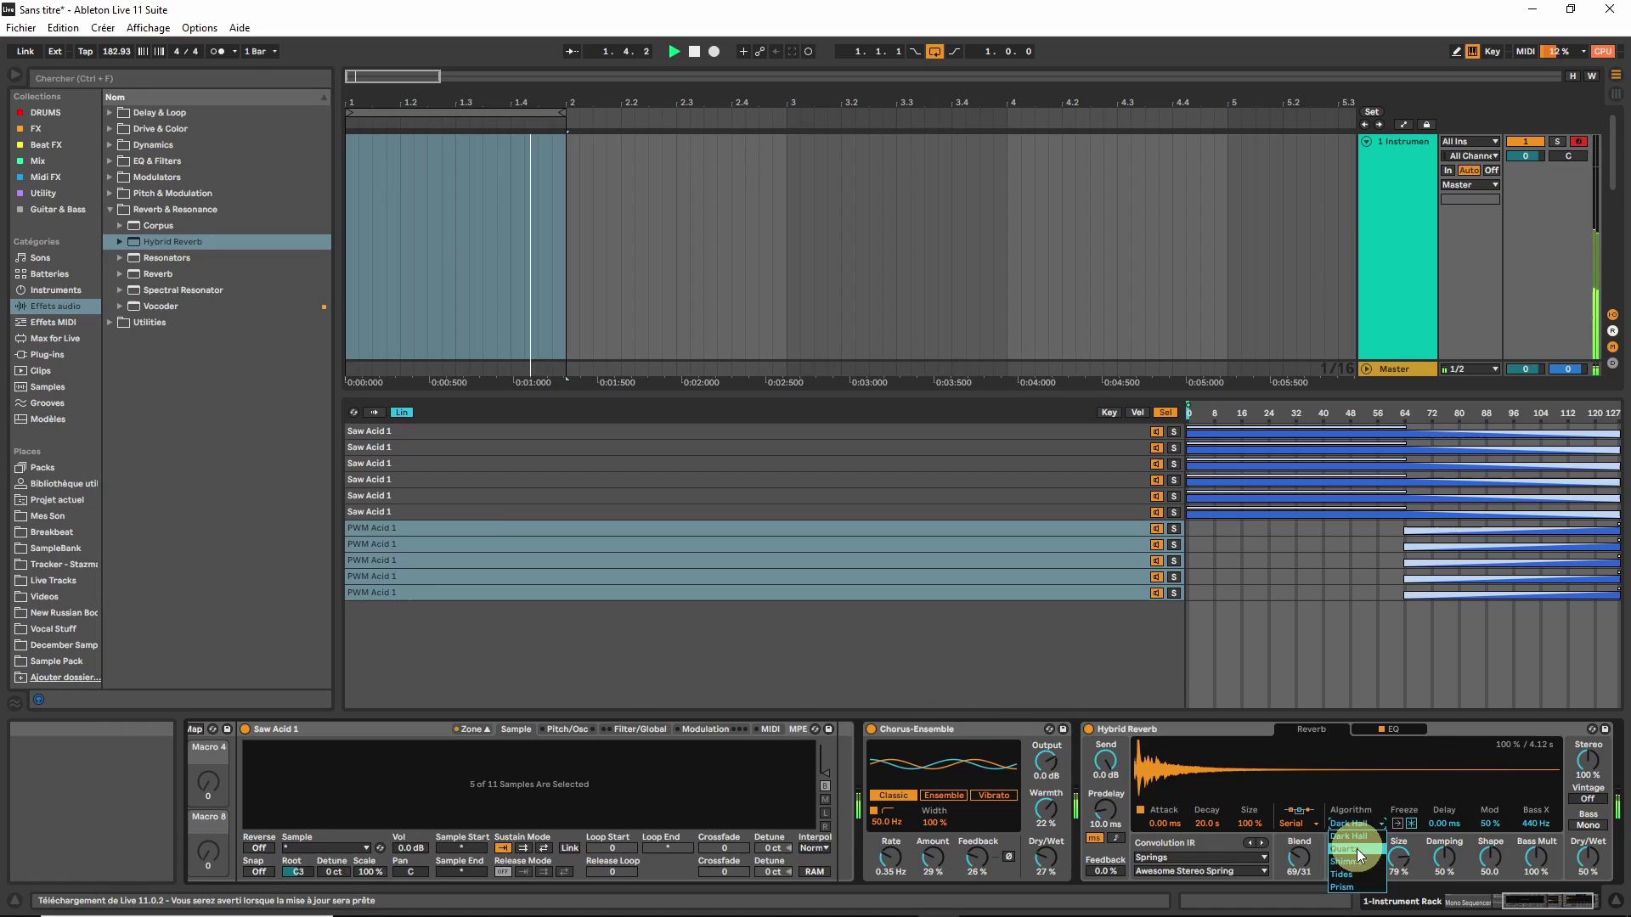
{"action": "left_click", "coordinate": [1354, 860]}
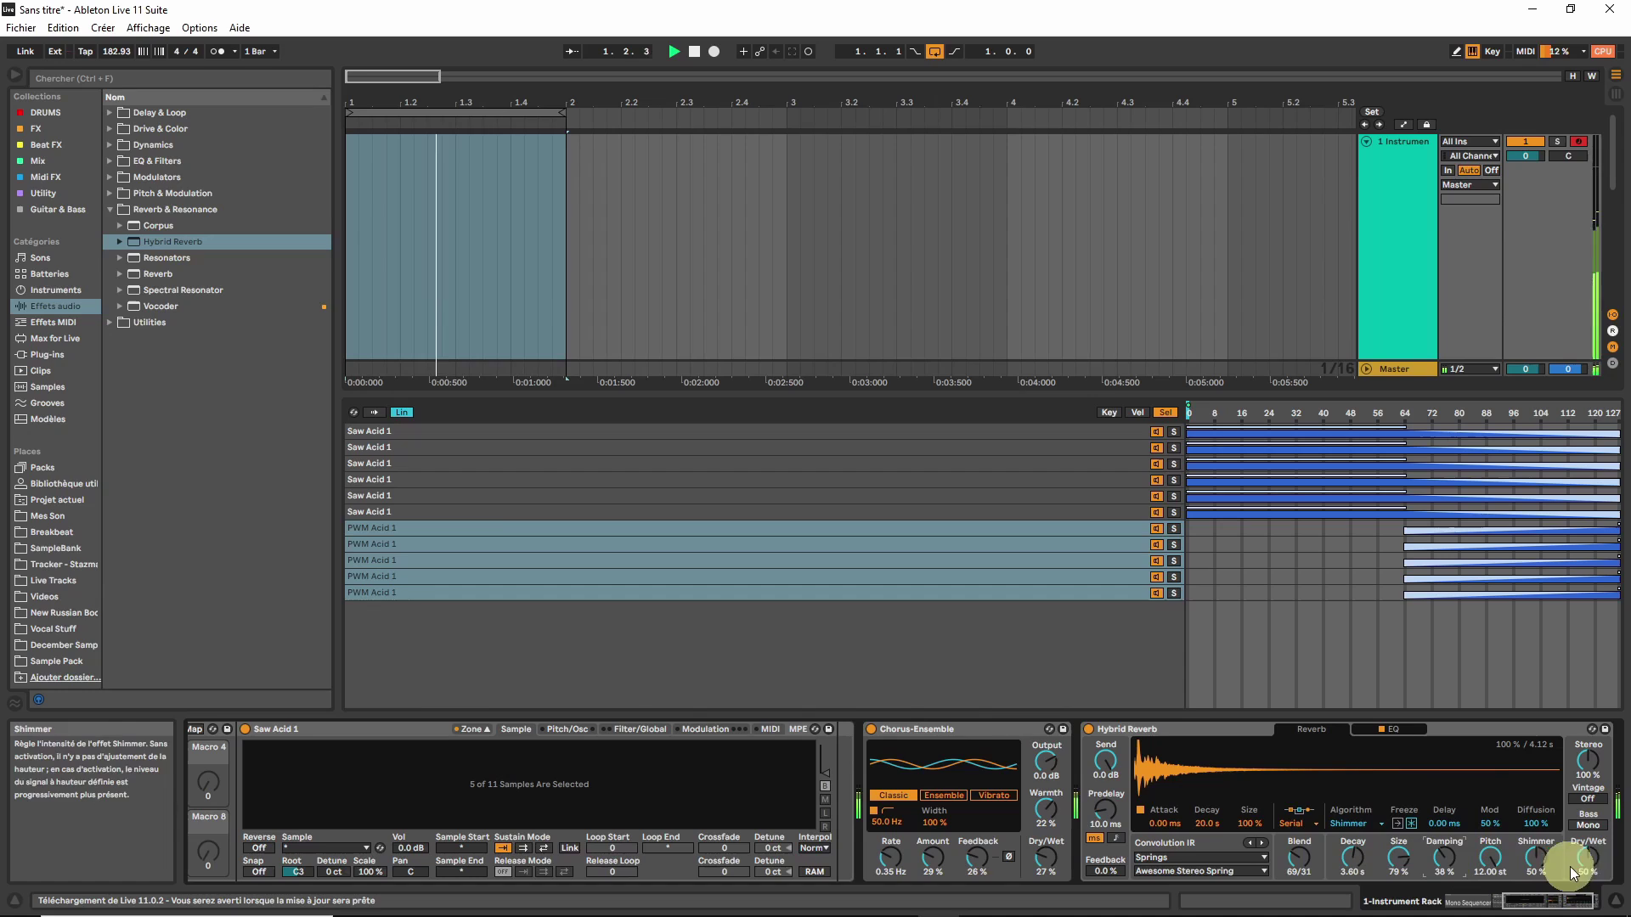
{"action": "mouse_move", "coordinate": [1581, 858]}
{"action": "left_mouse_down"}
{"action": "mouse_move", "coordinate": [1591, 872]}
{"action": "mouse_move", "coordinate": [1594, 831]}
{"action": "left_mouse_up"}
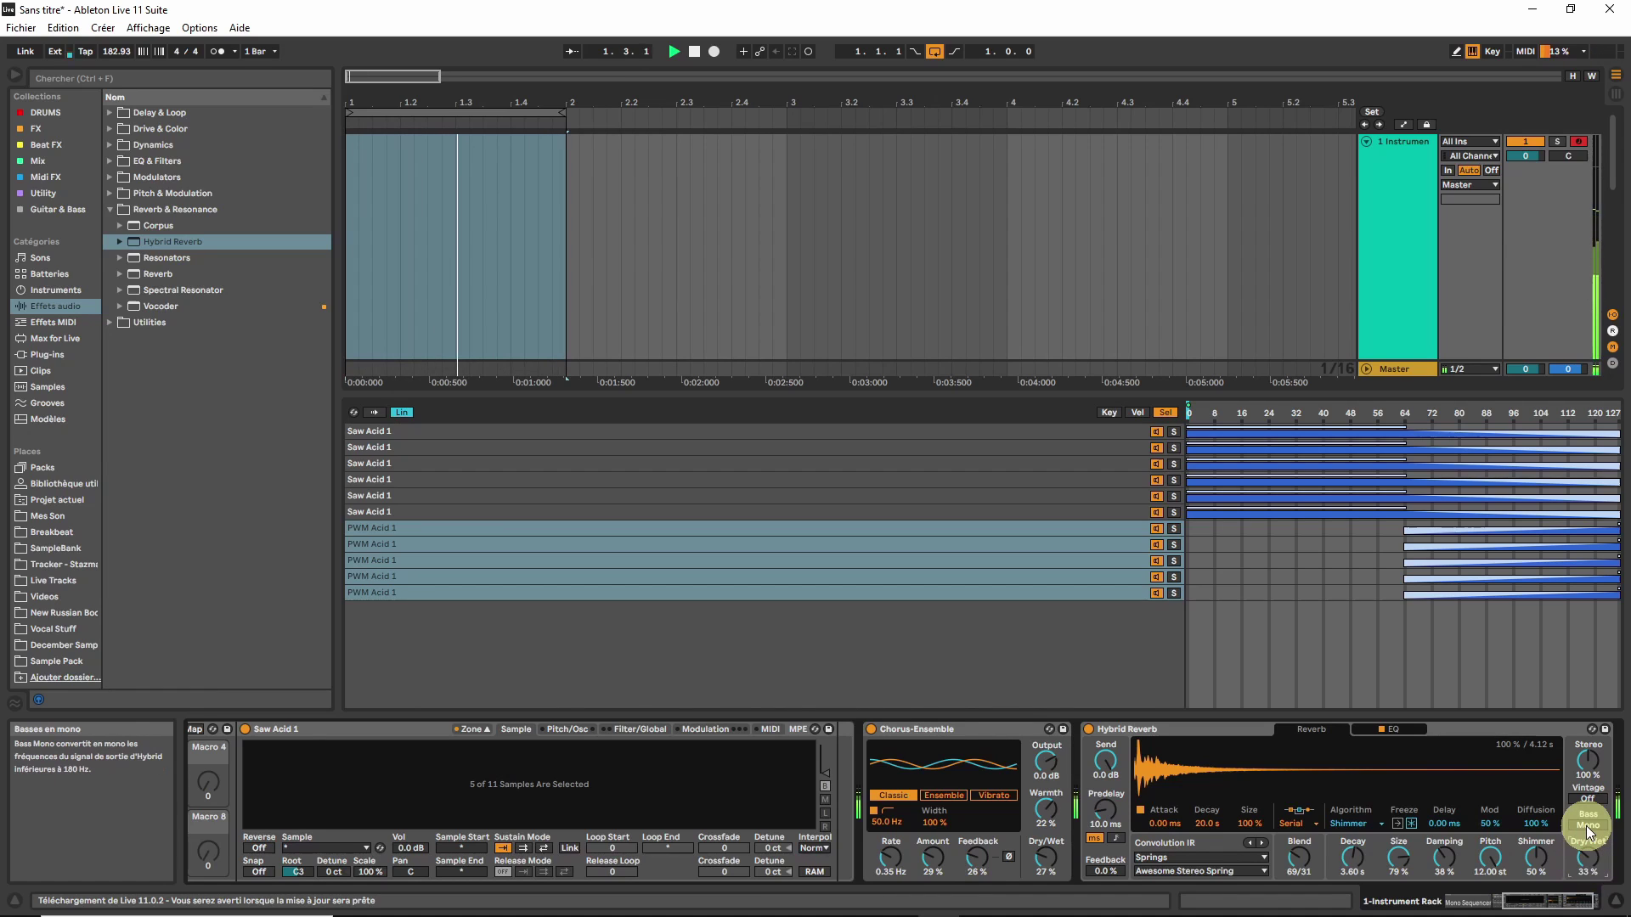